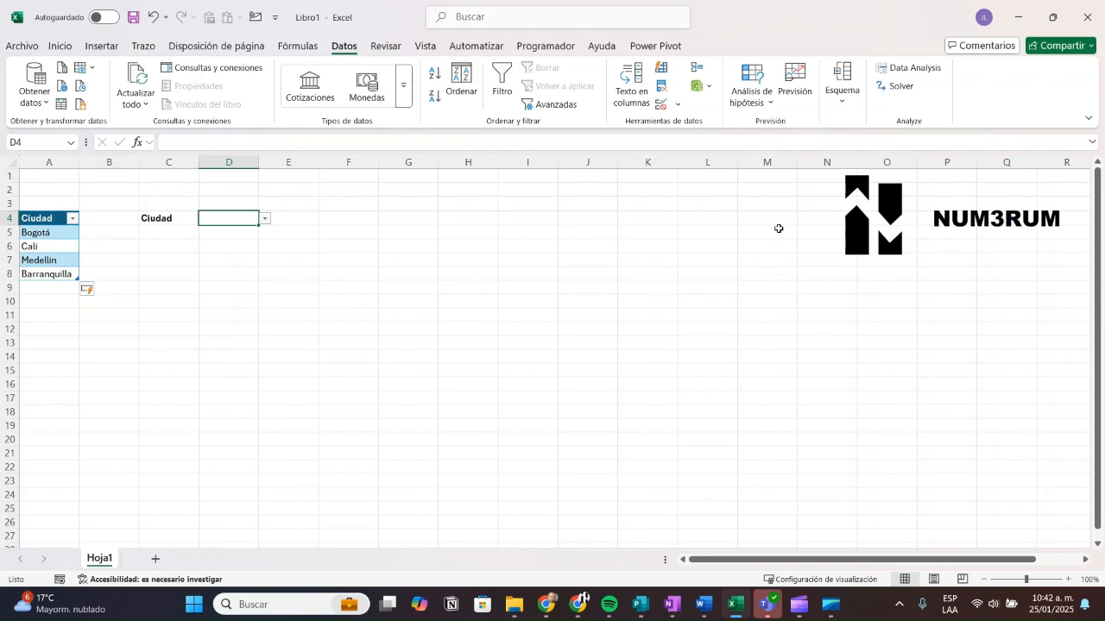
Add Cartagena in A9 directly below the Ciudad table and open the drop-down list in D4 to check its entries.
{"action": "left_click_drag", "start_coordinate": [49, 231], "coordinate": [46, 263]}
{"action": "left_click", "coordinate": [49, 289]}
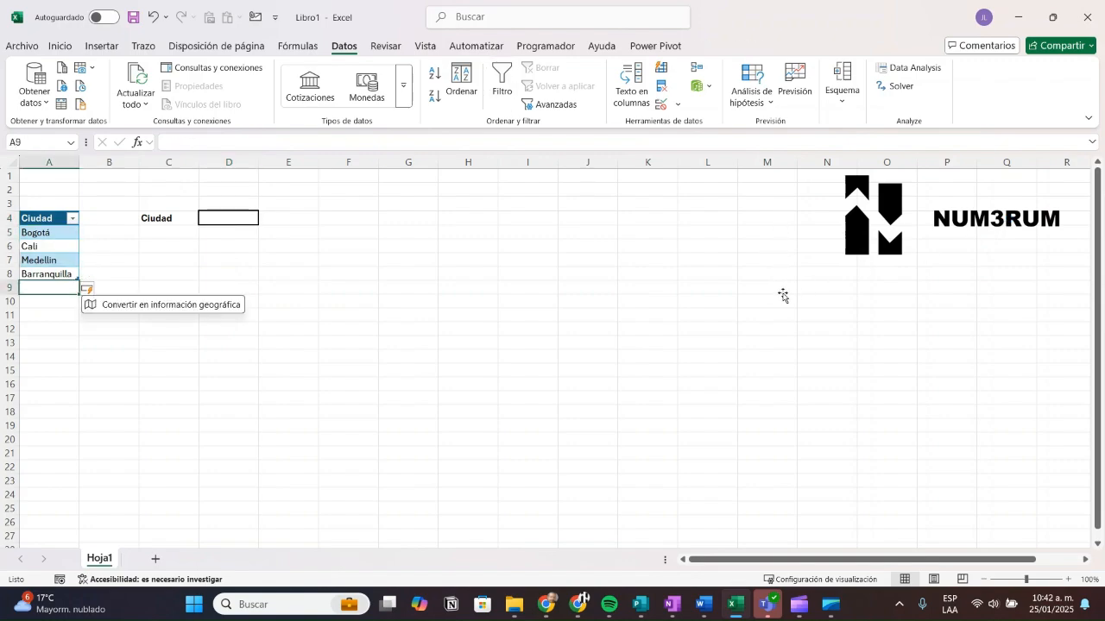
{"action": "type", "text": "Cartagena"}
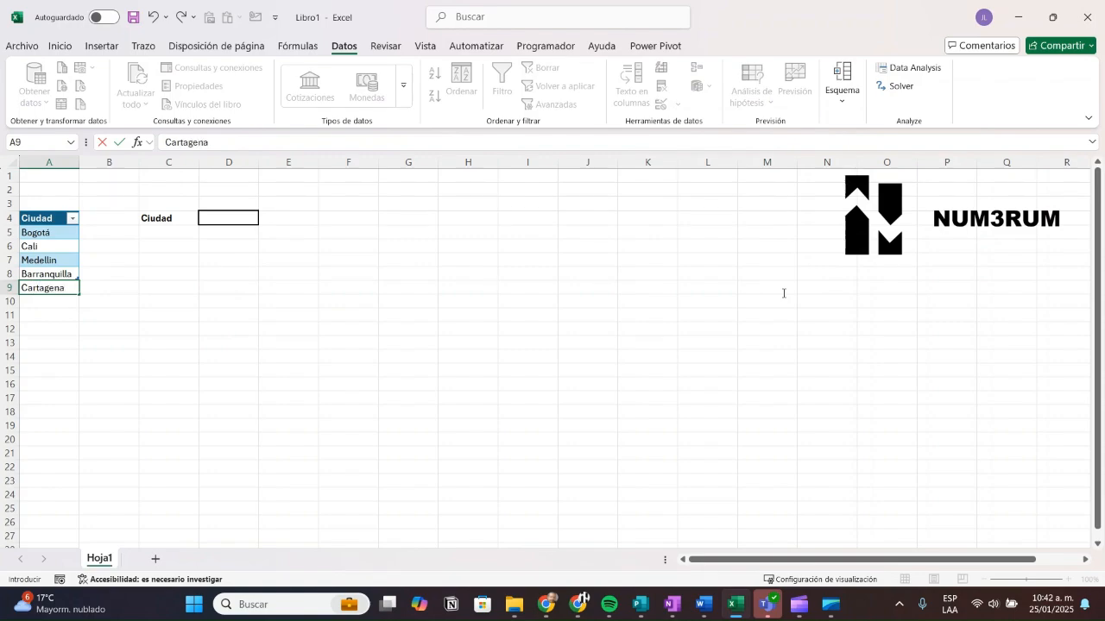
{"action": "key", "text": "Return"}
{"action": "left_click", "coordinate": [229, 219]}
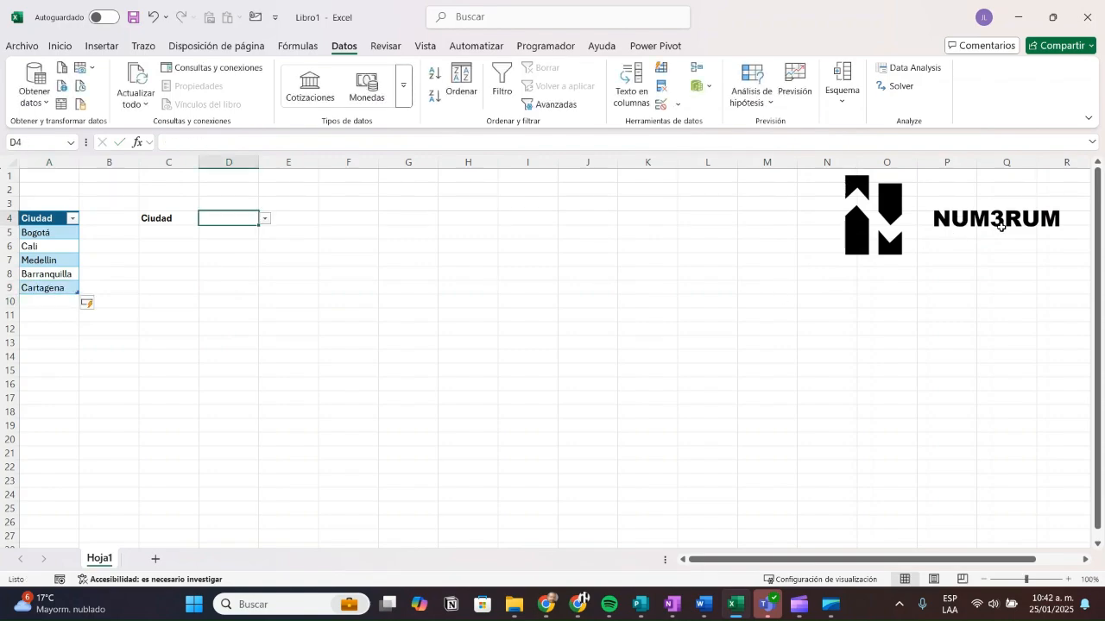
{"action": "key", "text": "alt+Down"}
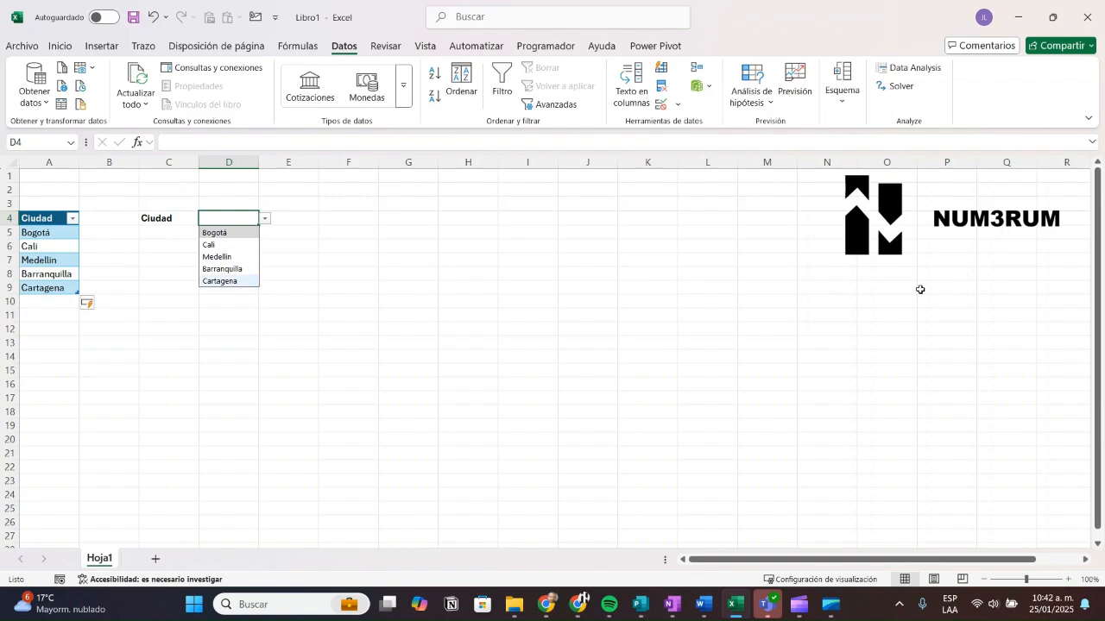
Add Bucaramanga in A10 at the end of the Ciudad table and check the drop-down list in D4 again.
{"action": "left_click", "coordinate": [49, 302]}
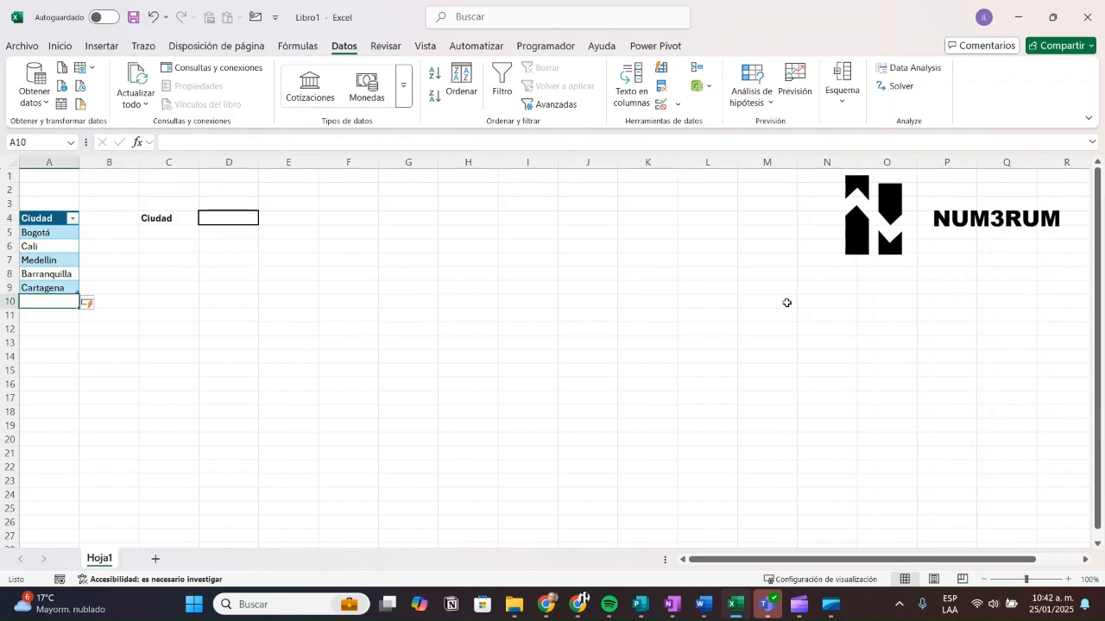
{"action": "type", "text": "Bucaranm"}
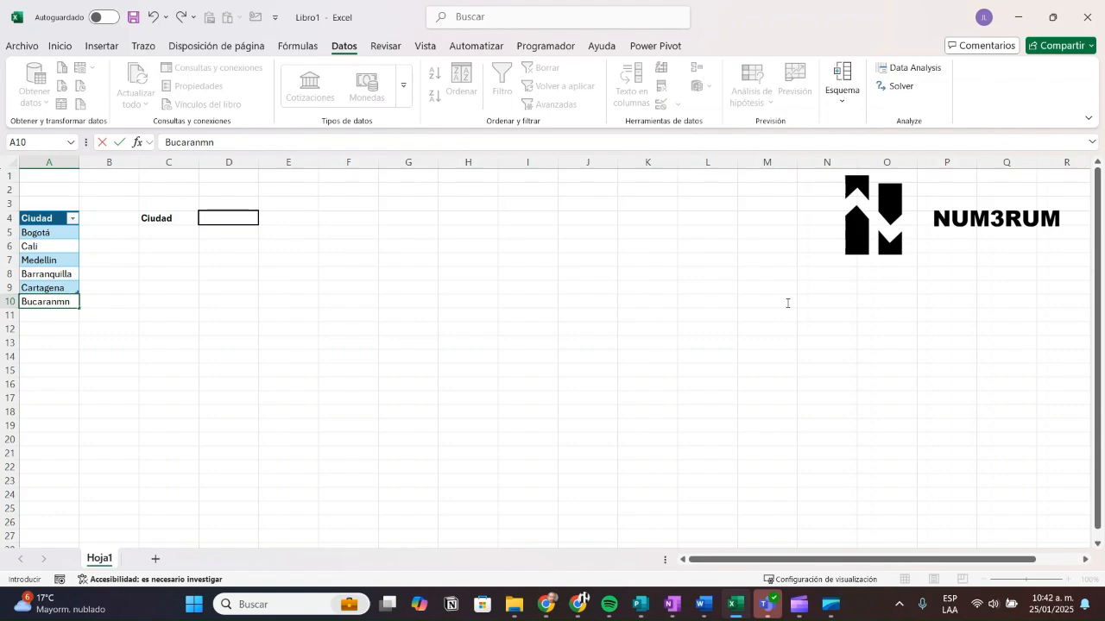
{"action": "type", "text": "n"}
{"action": "key", "text": "BackSpace"}
{"action": "key", "text": "BackSpace"}
{"action": "type", "text": "manga"}
{"action": "key", "text": "F2"}
{"action": "key", "text": "Return"}
{"action": "key", "text": "Right"}
{"action": "key", "text": "Right"}
{"action": "key", "text": "Right"}
{"action": "key", "text": "Up"}
{"action": "key", "text": "Up"}
{"action": "key", "text": "Up"}
{"action": "key", "text": "Up"}
{"action": "key", "text": "Up"}
{"action": "key", "text": "Up"}
{"action": "key", "text": "Up"}
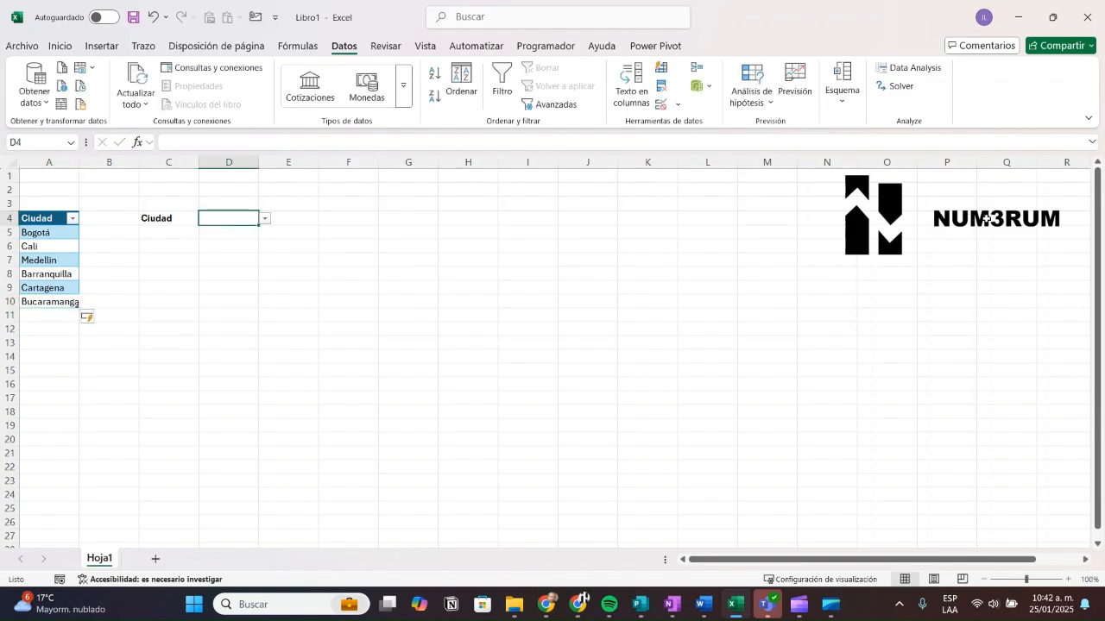
{"action": "key", "text": "alt+Down"}
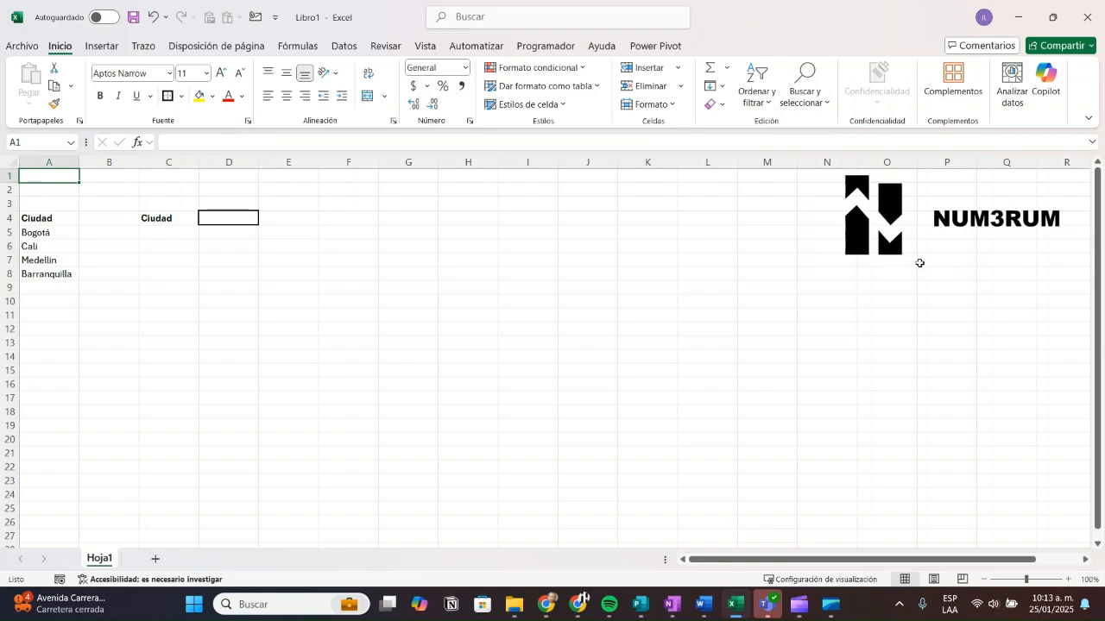
Examine the city list under the Ciudad header in A4:A8 and the bordered input cell D4.
{"action": "key", "text": "ctrl+Down"}
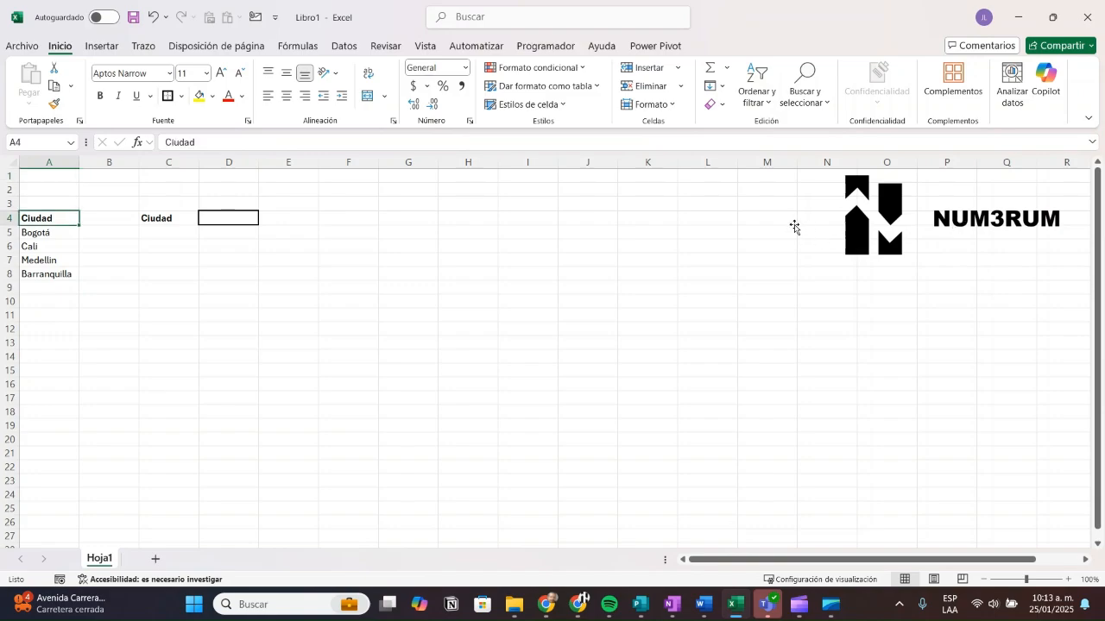
{"action": "key", "text": "Down"}
{"action": "key", "text": "Down"}
{"action": "key", "text": "Down"}
{"action": "key", "text": "Down"}
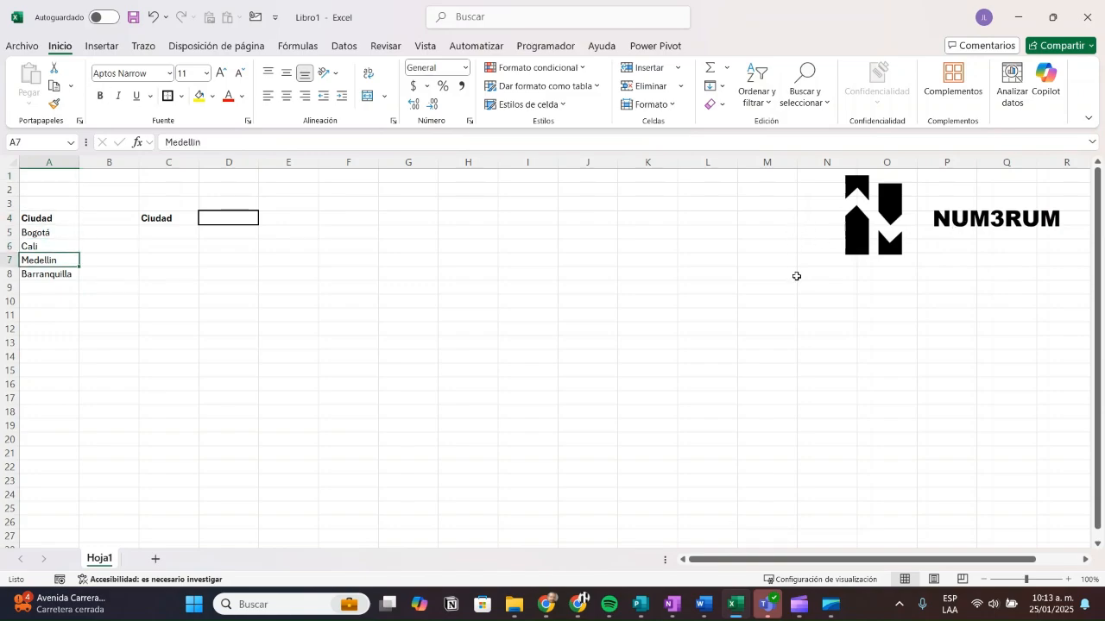
{"action": "key", "text": "ctrl+Up"}
{"action": "key", "text": "ctrl+Right"}
{"action": "key", "text": "Right"}
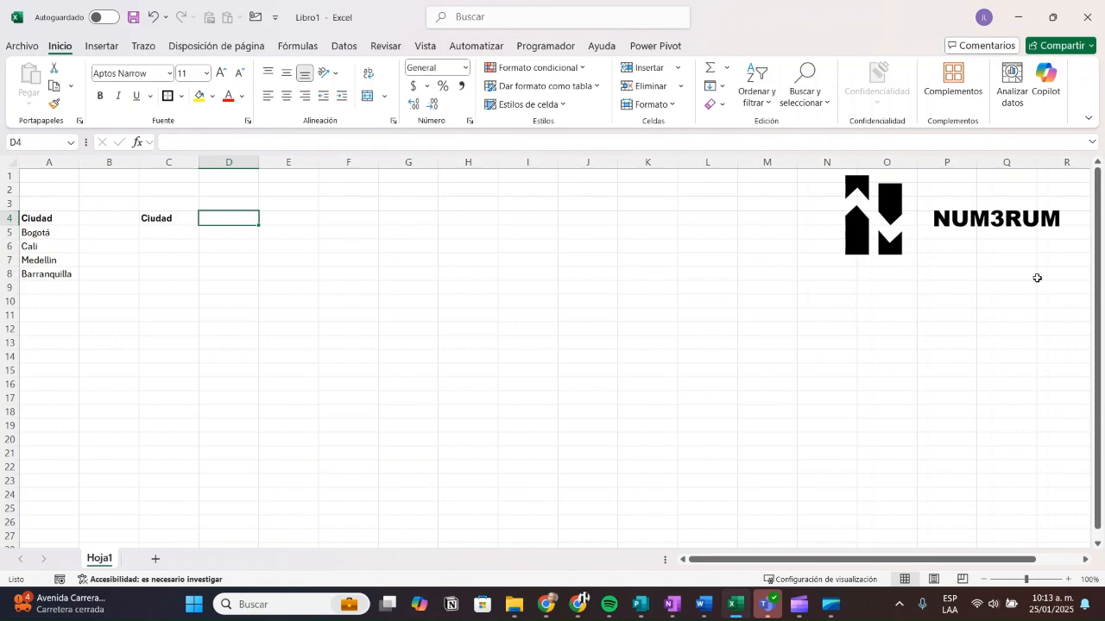
{"action": "key", "text": "ctrl+Left"}
{"action": "key", "text": "ctrl+Left"}
{"action": "key", "text": "Down"}
{"action": "key", "text": "ctrl+shift+Down"}
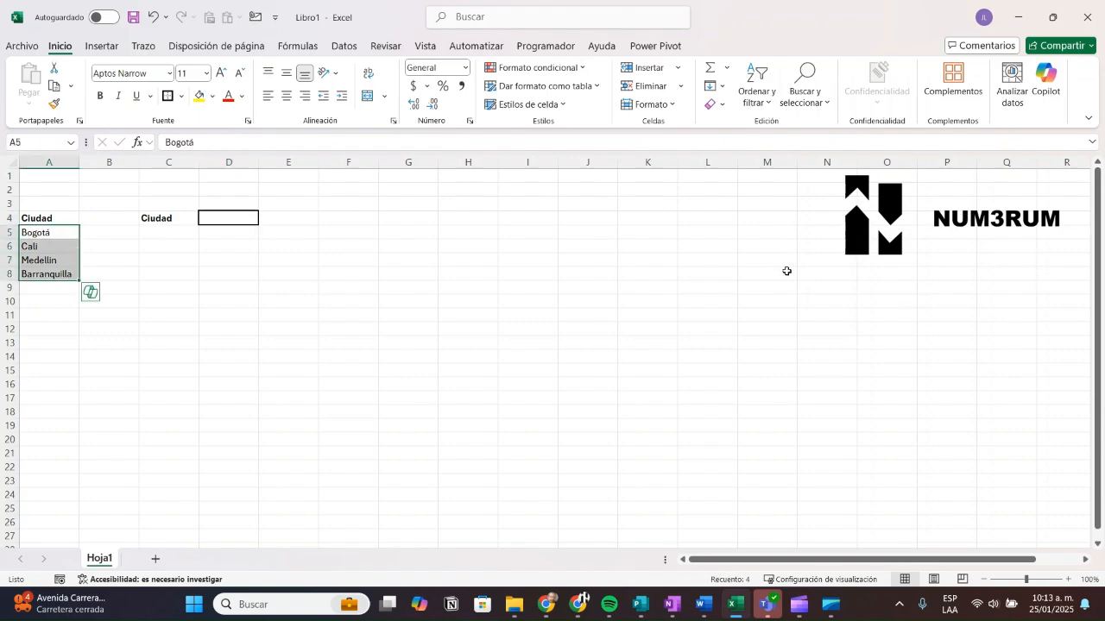
{"action": "key", "text": "Down"}
{"action": "key", "text": "Right"}
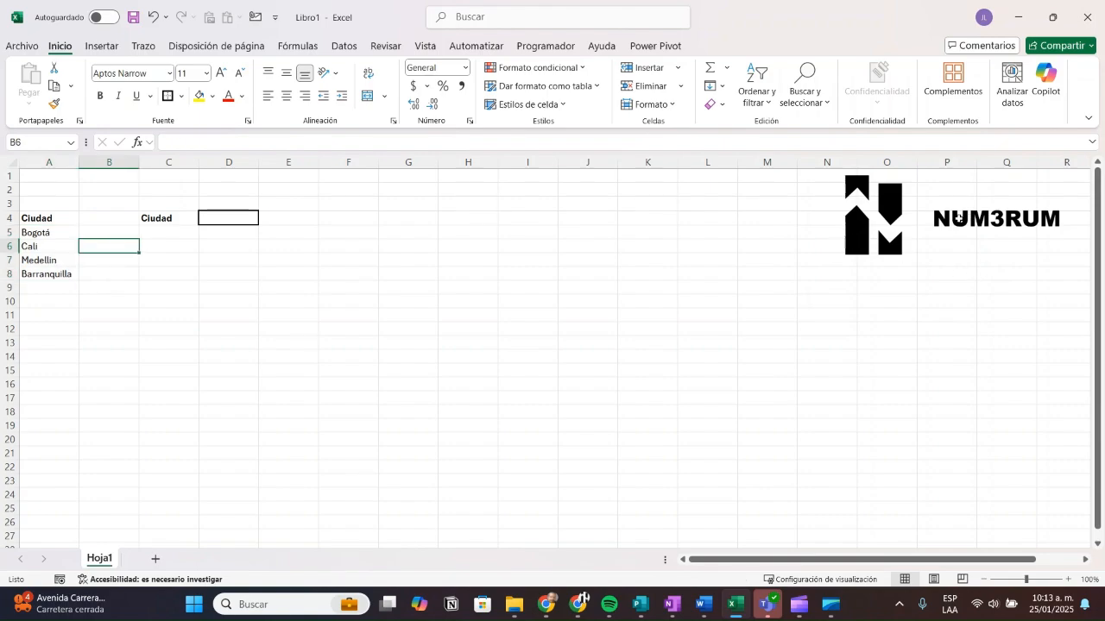
Apply data validation to D4, allowing a Lista with the city cells =$A$5:$A$8 as its source.
{"action": "key", "text": "Right"}
{"action": "key", "text": "Right"}
{"action": "key", "text": "Up"}
{"action": "key", "text": "Up"}
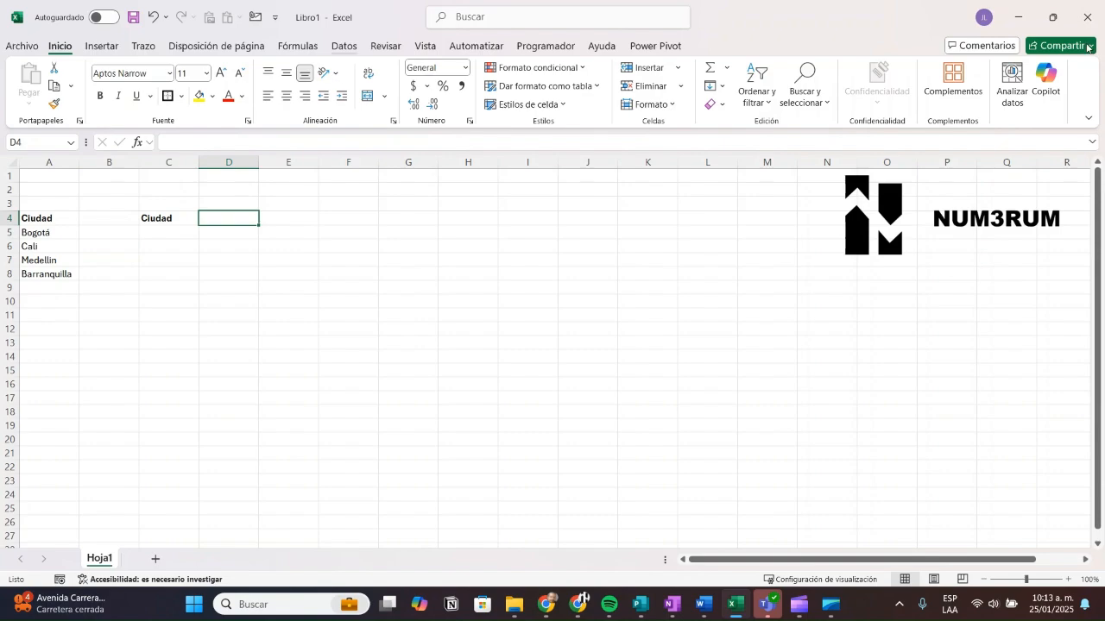
{"action": "left_click", "coordinate": [343, 47]}
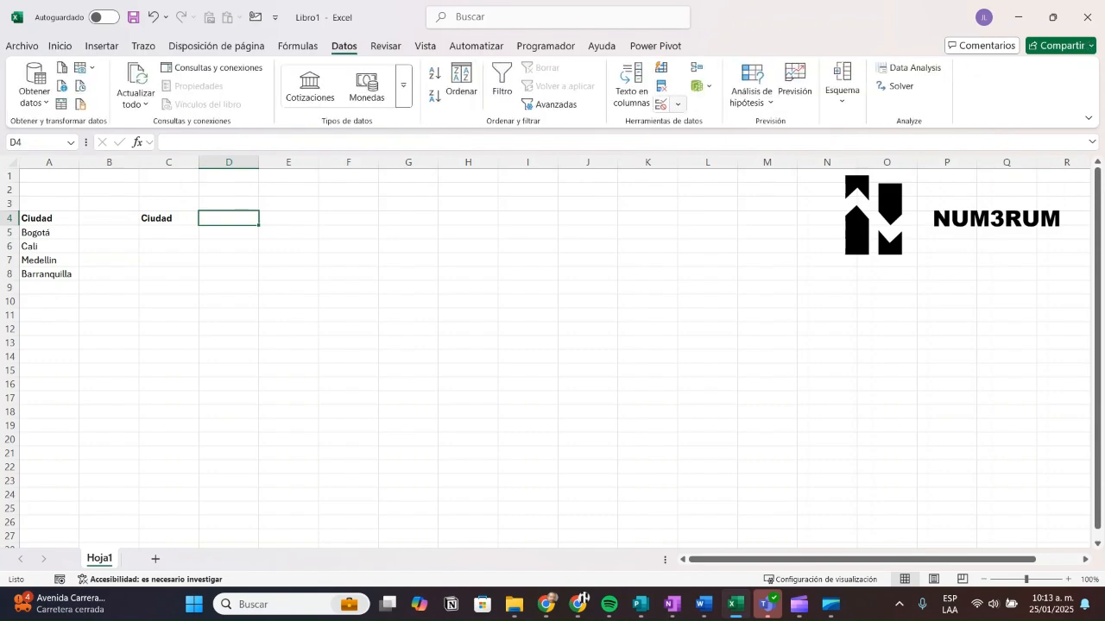
{"action": "left_click", "coordinate": [678, 104]}
{"action": "left_click", "coordinate": [707, 123]}
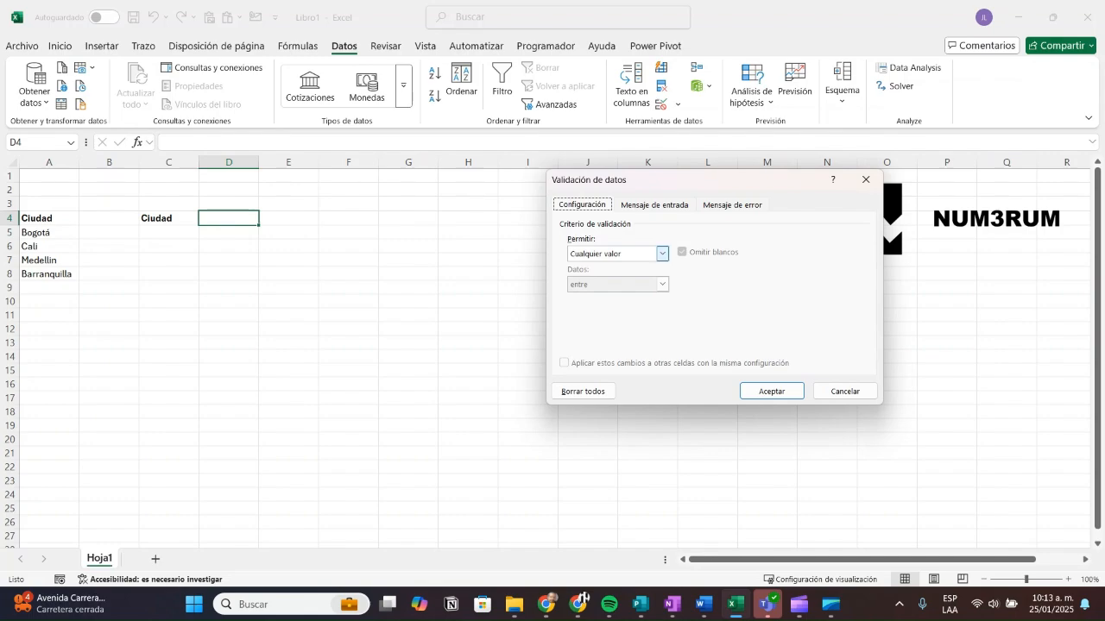
{"action": "left_click", "coordinate": [662, 252]}
{"action": "left_click", "coordinate": [604, 296]}
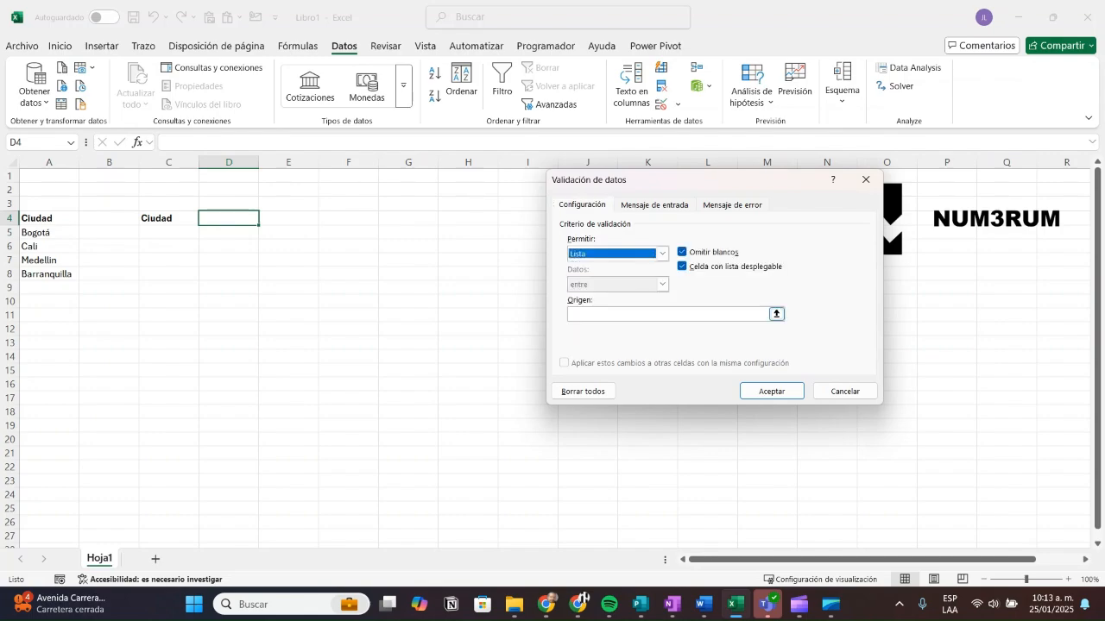
{"action": "left_click", "coordinate": [668, 314]}
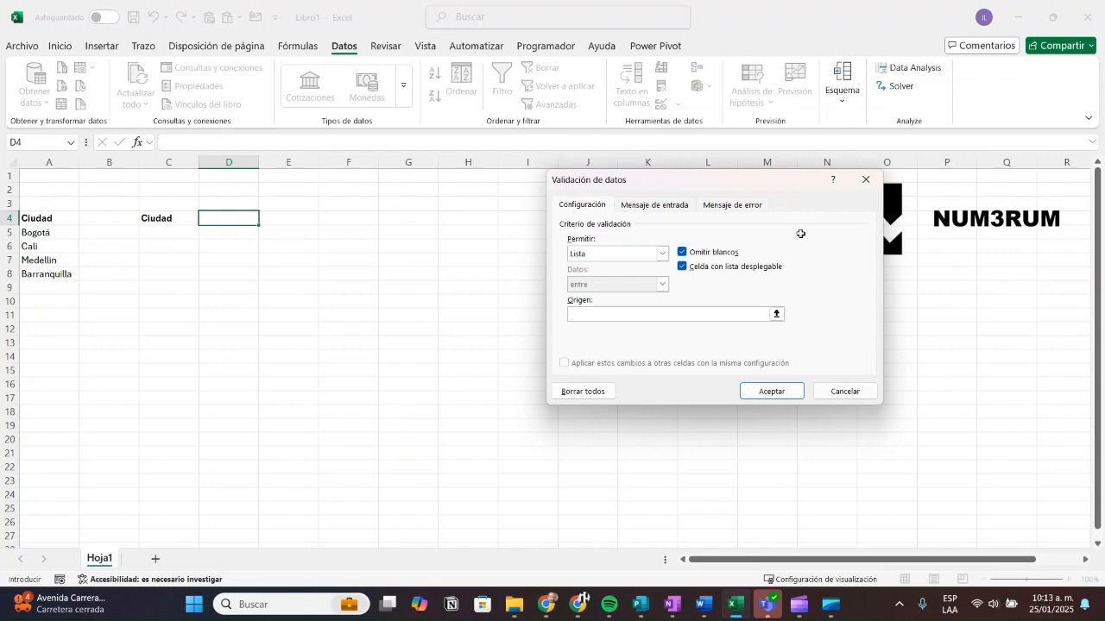
{"action": "left_click_drag", "start_coordinate": [49, 232], "coordinate": [49, 274]}
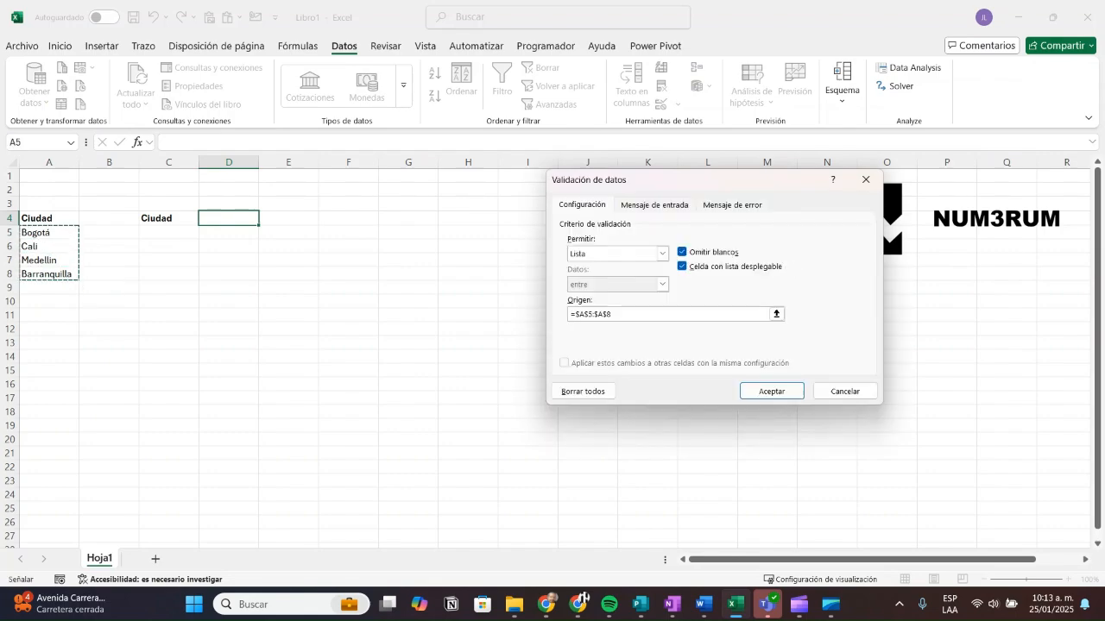
{"action": "left_click", "coordinate": [772, 391]}
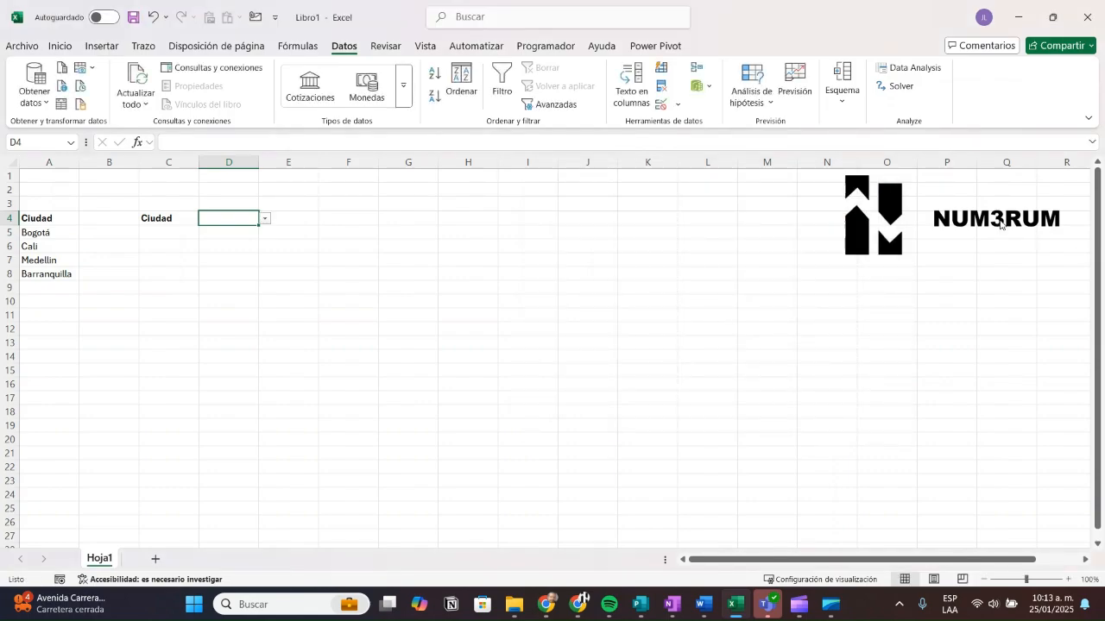
Try the drop-down list in D4 by choosing Bogotá, and set the cell to Cali.
{"action": "key", "text": "alt+Down"}
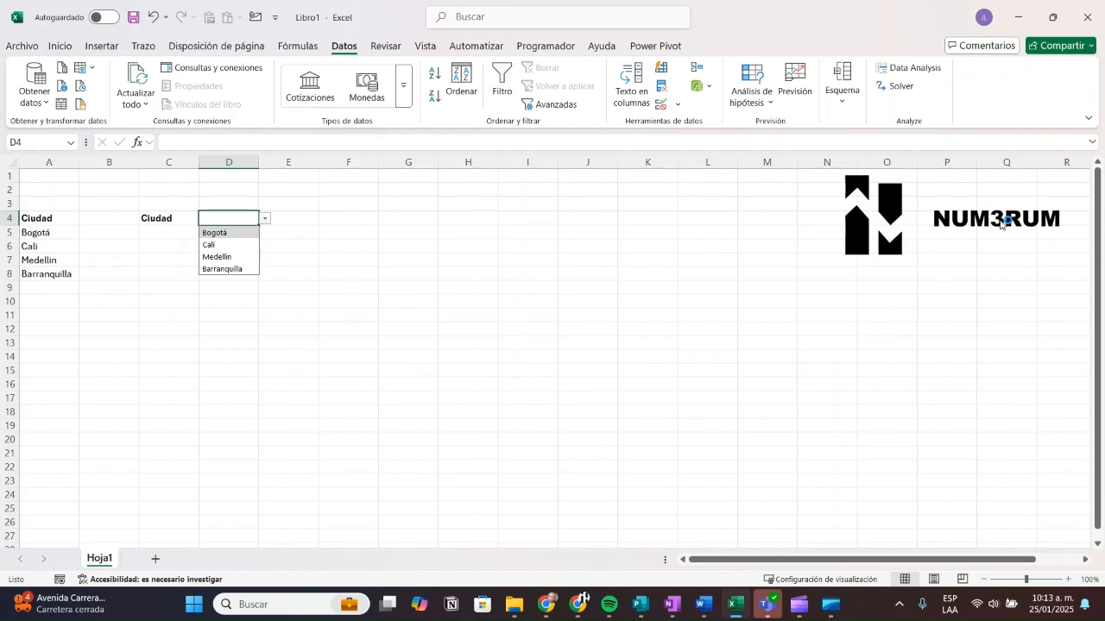
{"action": "key", "text": "Return"}
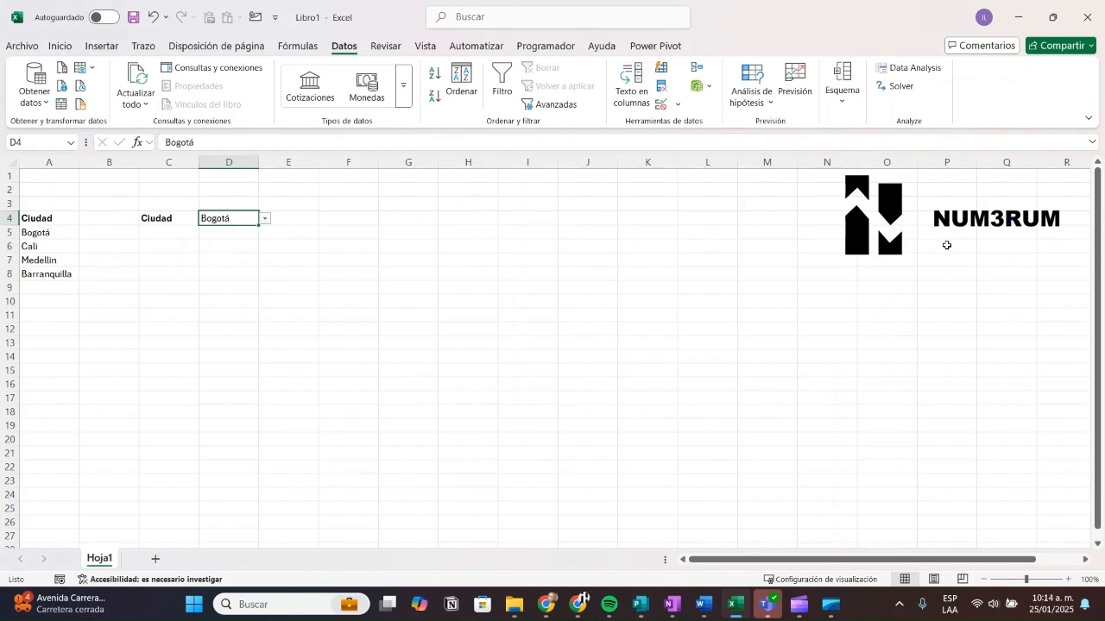
{"action": "key", "text": "alt+Down"}
{"action": "key", "text": "Down"}
{"action": "key", "text": "Return"}
{"action": "key", "text": "alt+Down"}
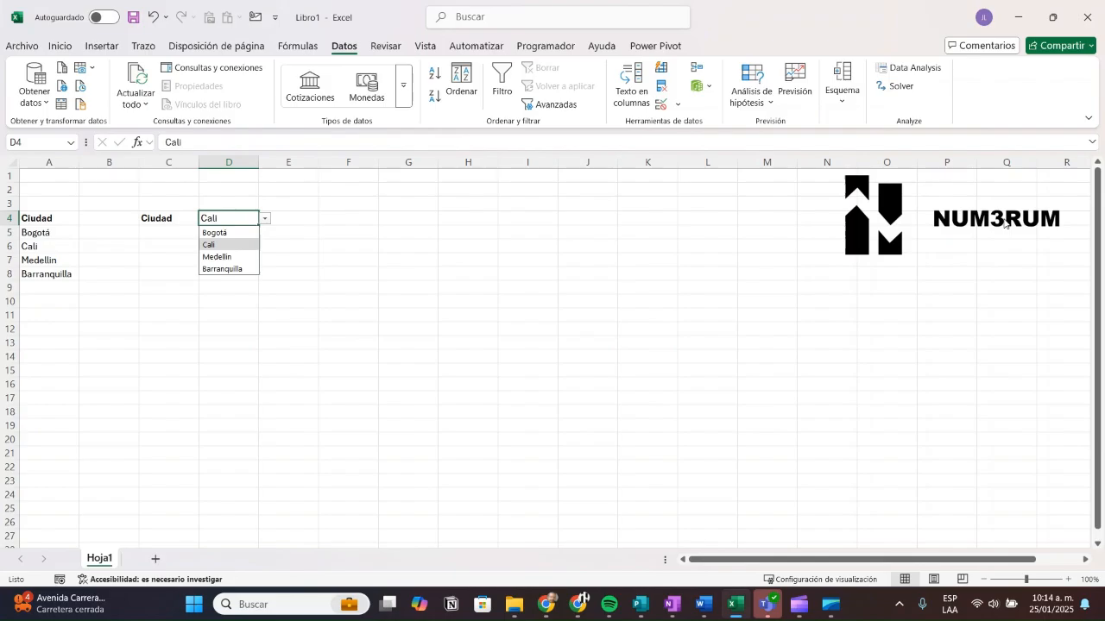
{"action": "key", "text": "Escape"}
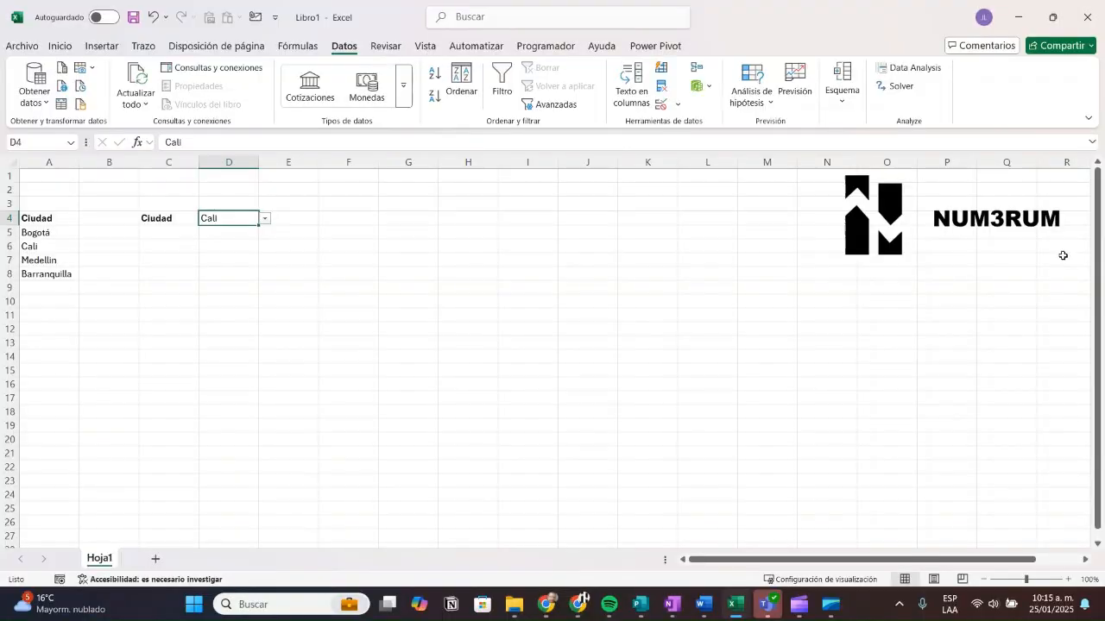
Enter Cartagena in A9 below the plain city list and compare the drop-down entries in D4 with A5:A8.
{"action": "left_click", "coordinate": [49, 288]}
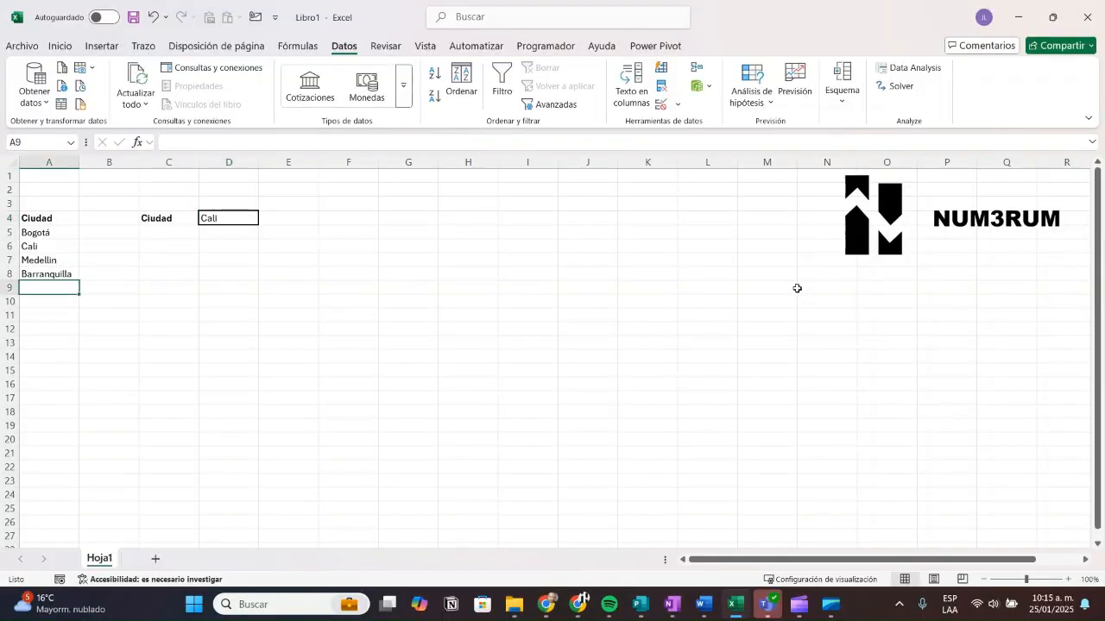
{"action": "type", "text": "Cartagena"}
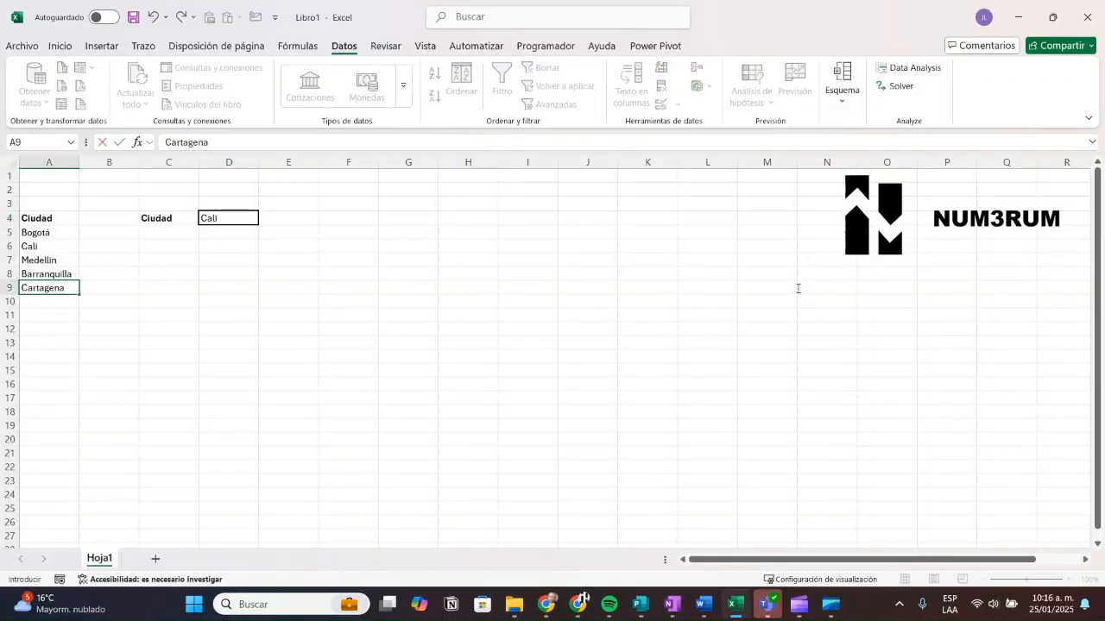
{"action": "key", "text": "Return"}
{"action": "key", "text": "Up"}
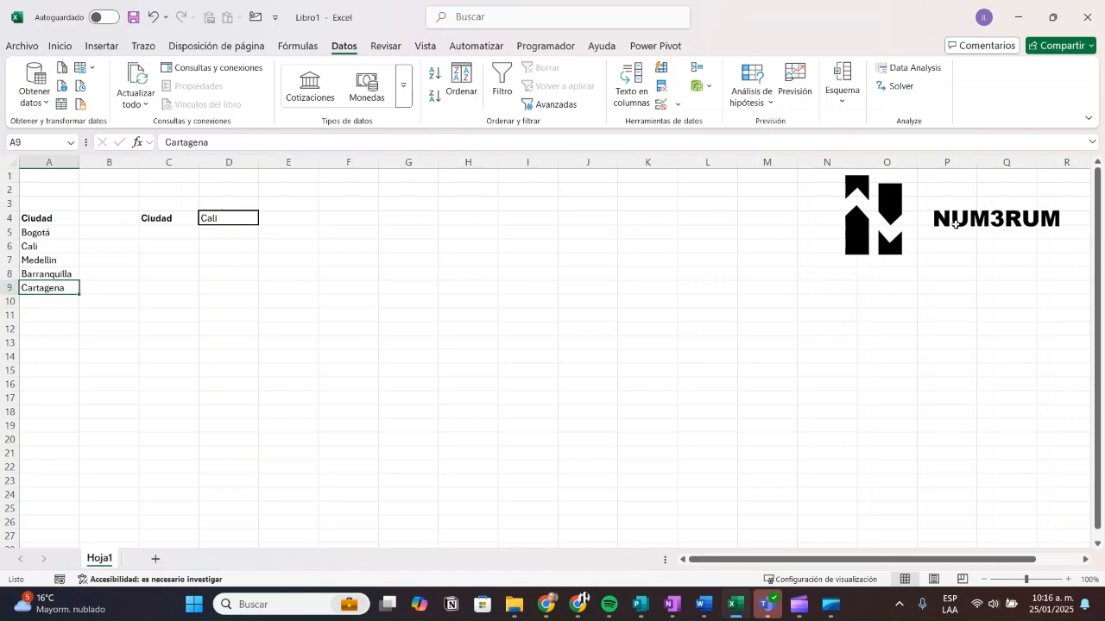
{"action": "left_click", "coordinate": [226, 219]}
{"action": "left_click", "coordinate": [265, 218]}
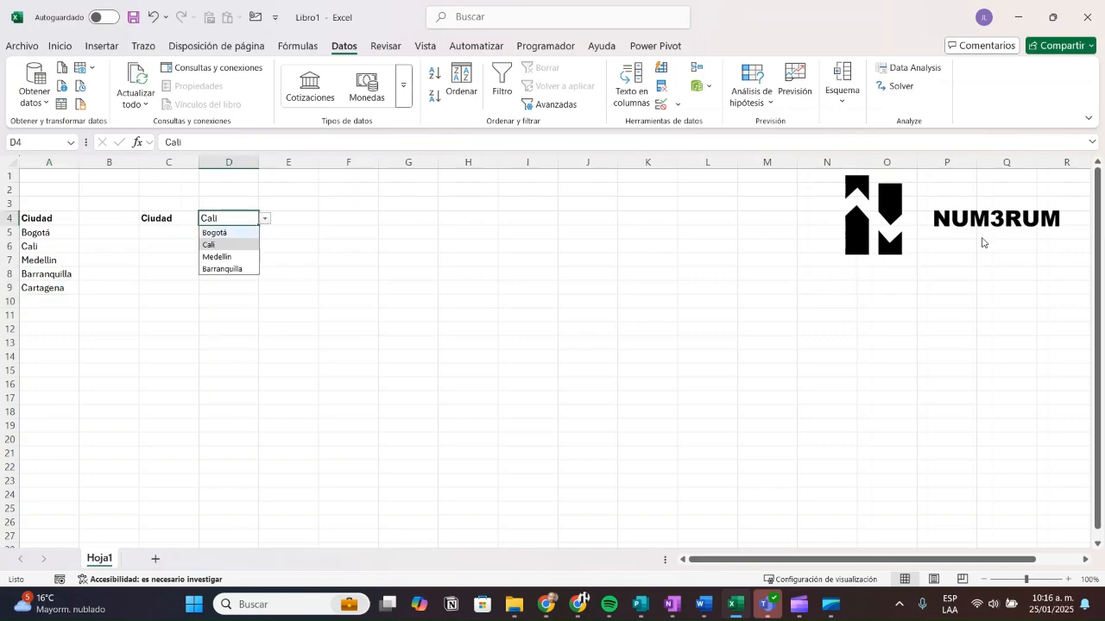
{"action": "left_click_drag", "start_coordinate": [33, 232], "coordinate": [36, 274]}
{"action": "left_click", "coordinate": [226, 219]}
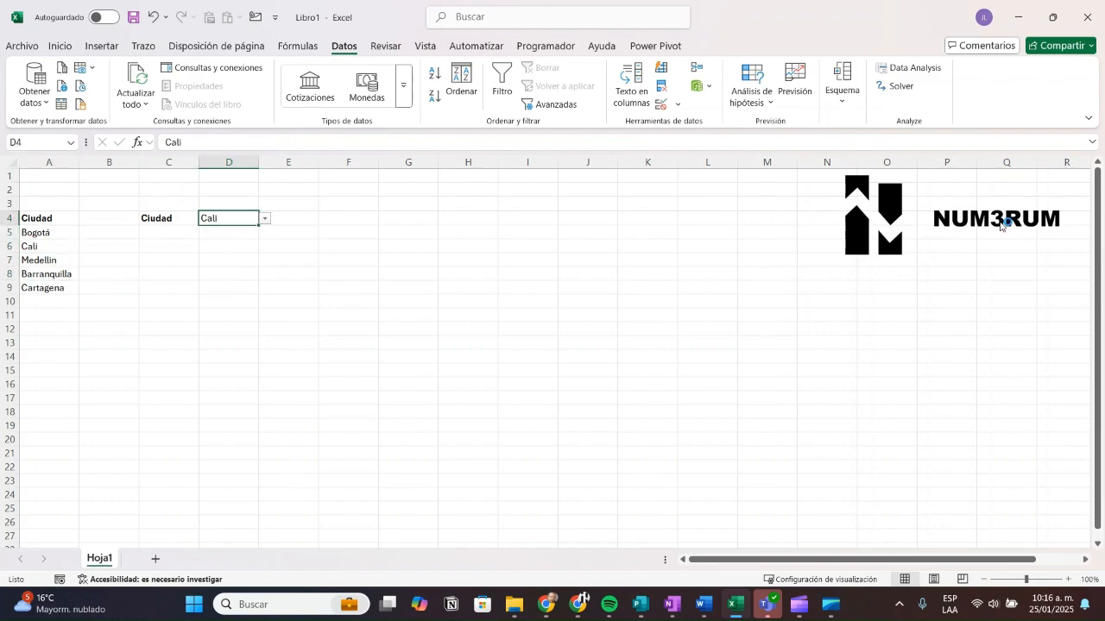
{"action": "left_click", "coordinate": [265, 218]}
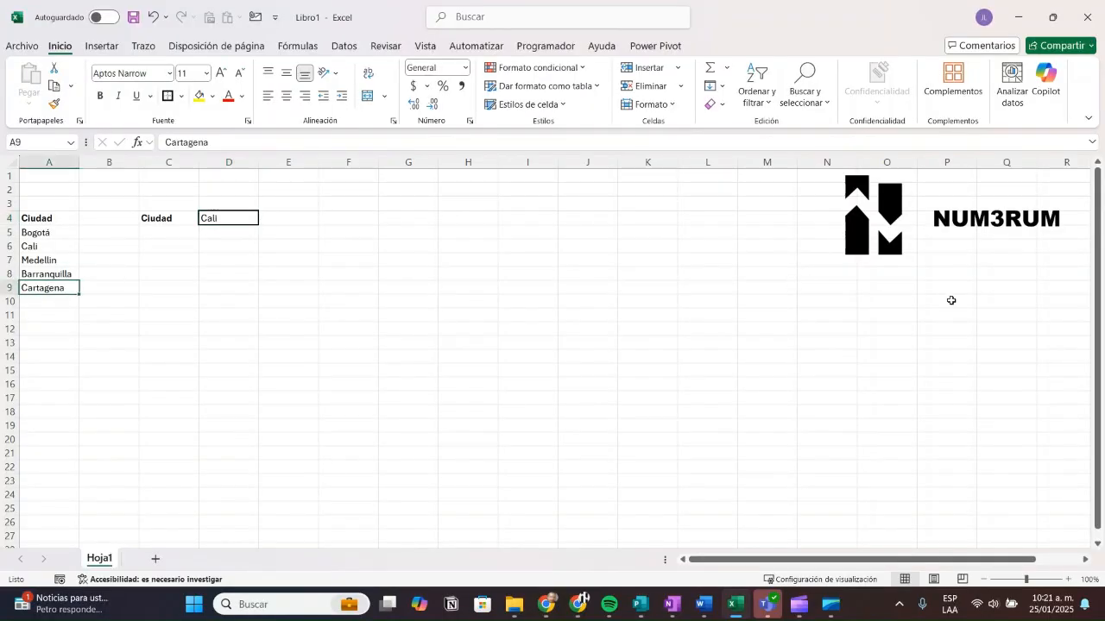
Delete Cartagena from A9 and check the drop-down list in D4.
{"action": "key", "text": "Delete"}
{"action": "key", "text": "ctrl+Up"}
{"action": "key", "text": "ctrl+Up"}
{"action": "key", "text": "ctrl+Right"}
{"action": "key", "text": "ctrl+Right"}
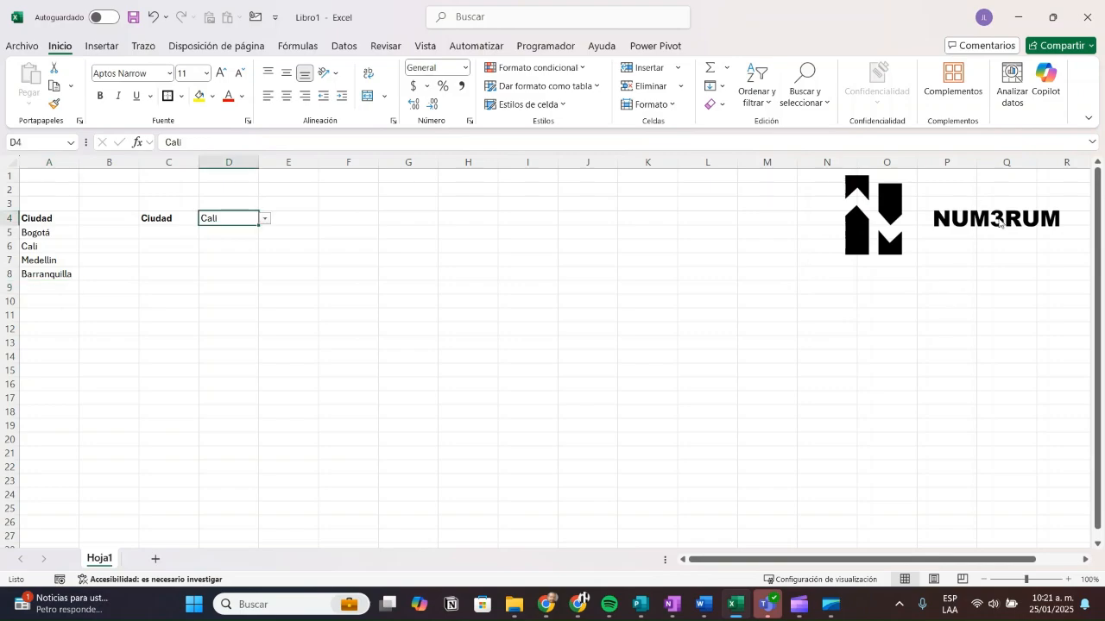
{"action": "left_click", "coordinate": [265, 219]}
{"action": "left_click", "coordinate": [306, 315]}
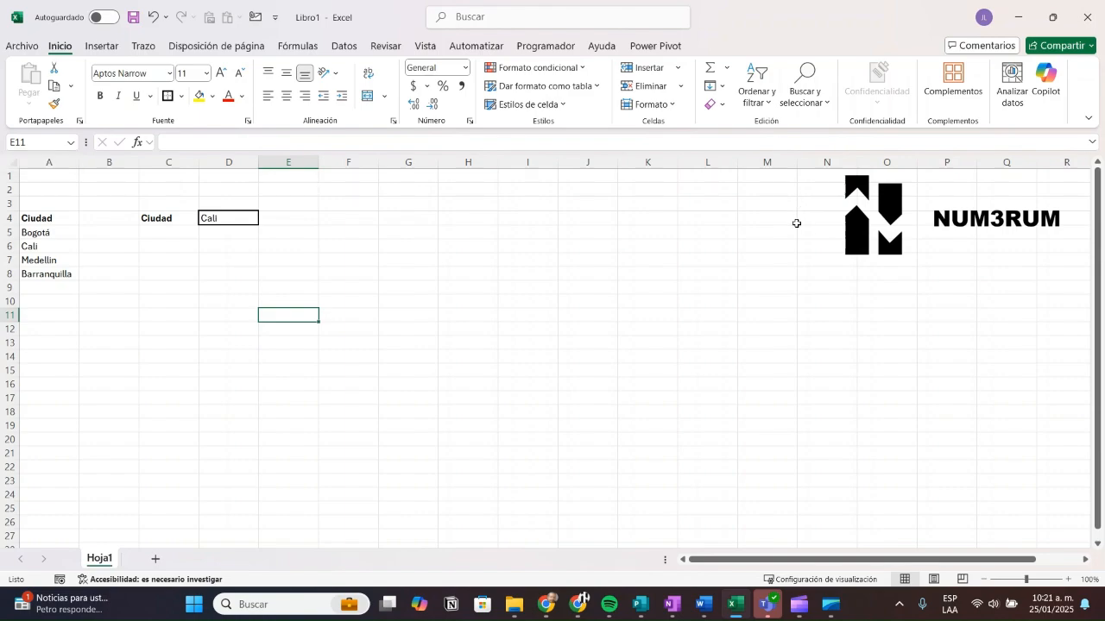
Examine the Ciudad list as the cell range A4:A8 and as the two-column range A4:B8.
{"action": "key", "text": "ctrl+Home"}
{"action": "key", "text": "ctrl+Down"}
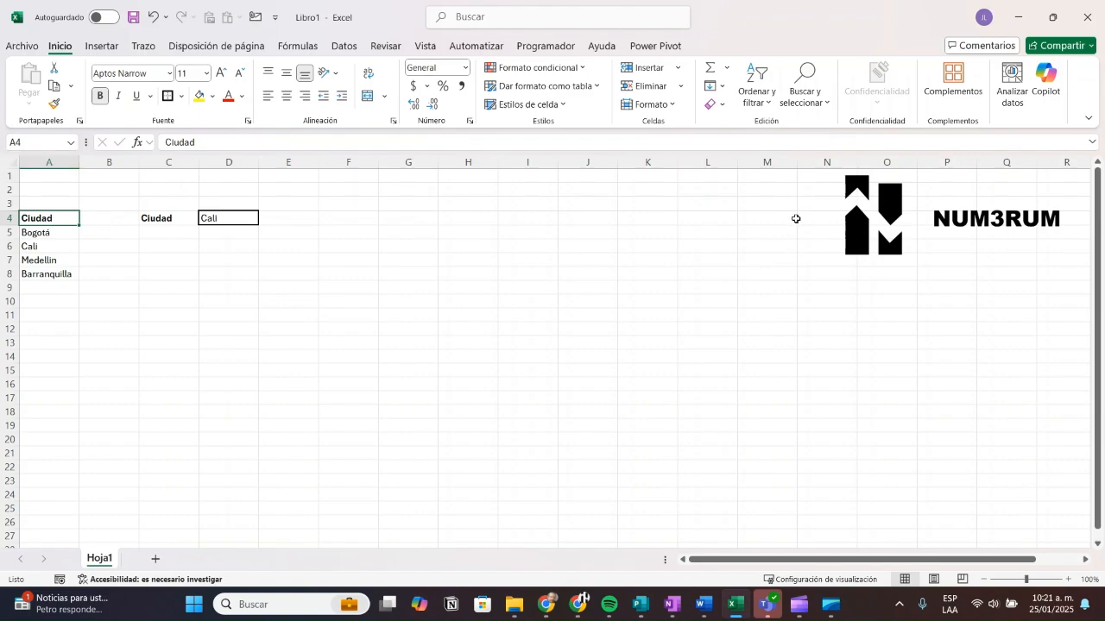
{"action": "key", "text": "shift+Down"}
{"action": "key", "text": "shift+Down"}
{"action": "key", "text": "shift+Down"}
{"action": "key", "text": "shift+Down"}
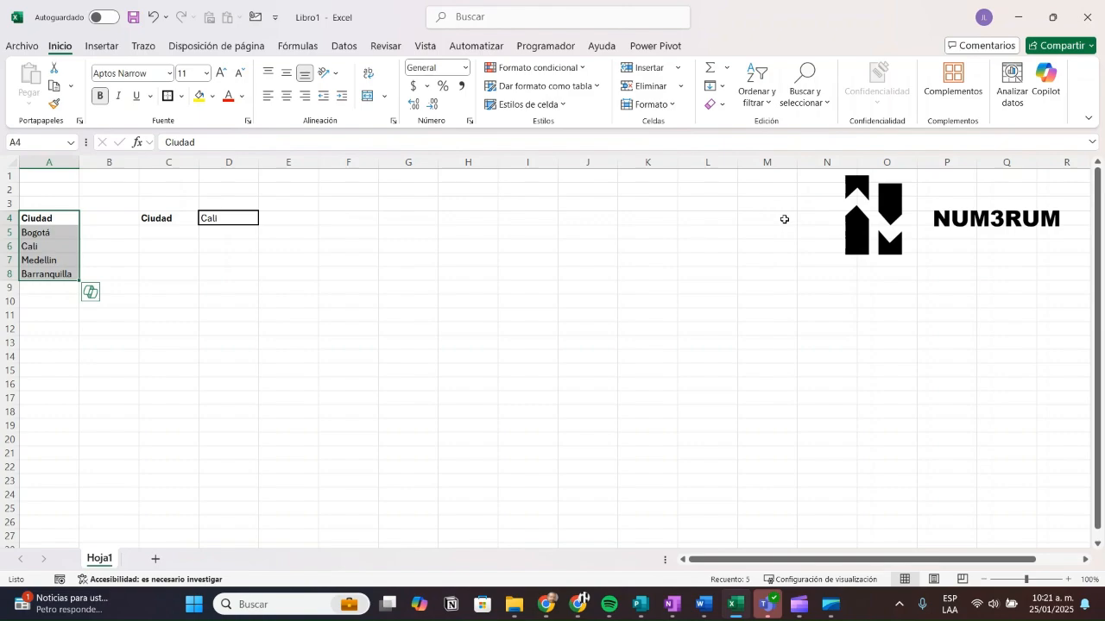
{"action": "key", "text": "shift+Up"}
{"action": "key", "text": "shift+Up"}
{"action": "key", "text": "shift+Up"}
{"action": "key", "text": "shift+Up"}
{"action": "key", "text": "shift+Right"}
{"action": "key", "text": "shift+Down"}
{"action": "key", "text": "shift+Down"}
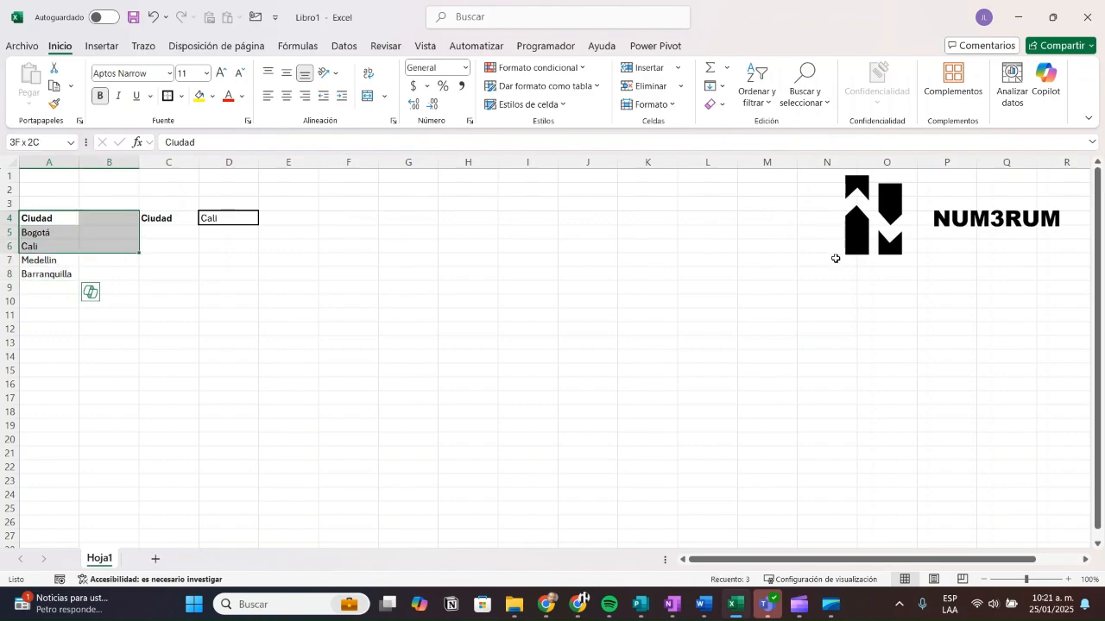
{"action": "key", "text": "shift+Down"}
{"action": "key", "text": "shift+Down"}
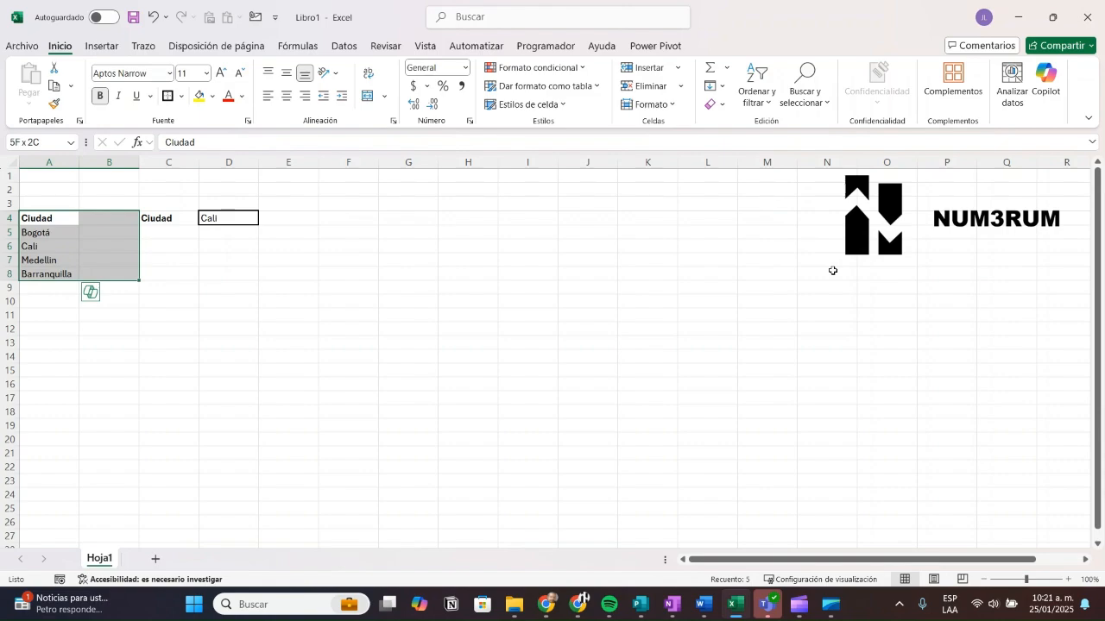
{"action": "left_click_drag", "start_coordinate": [830, 270], "coordinate": [788, 275]}
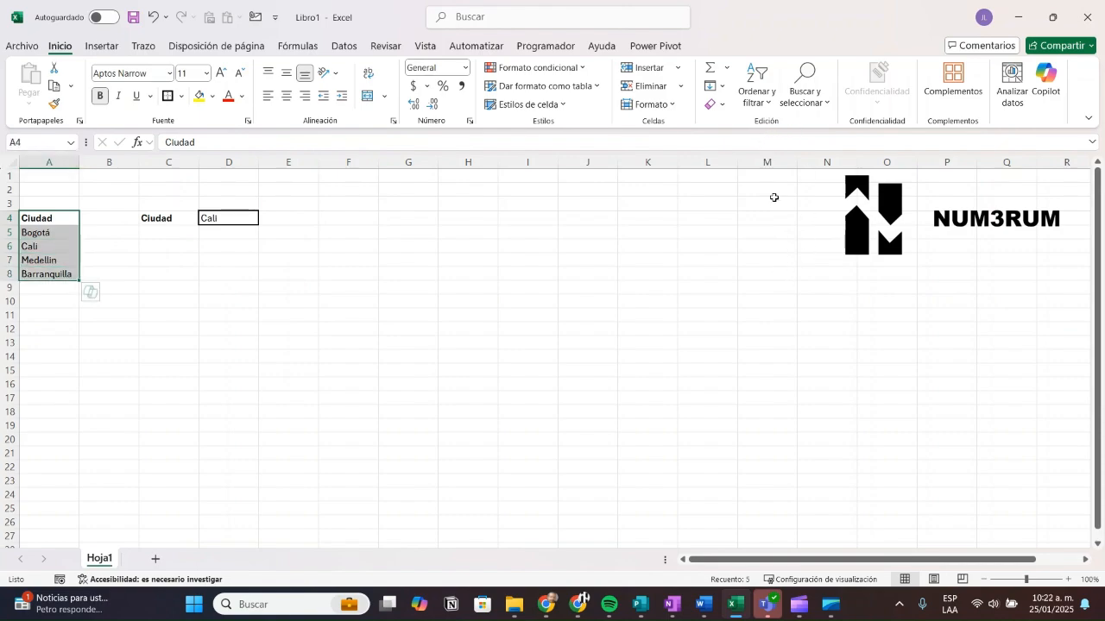
{"action": "left_click", "coordinate": [932, 328]}
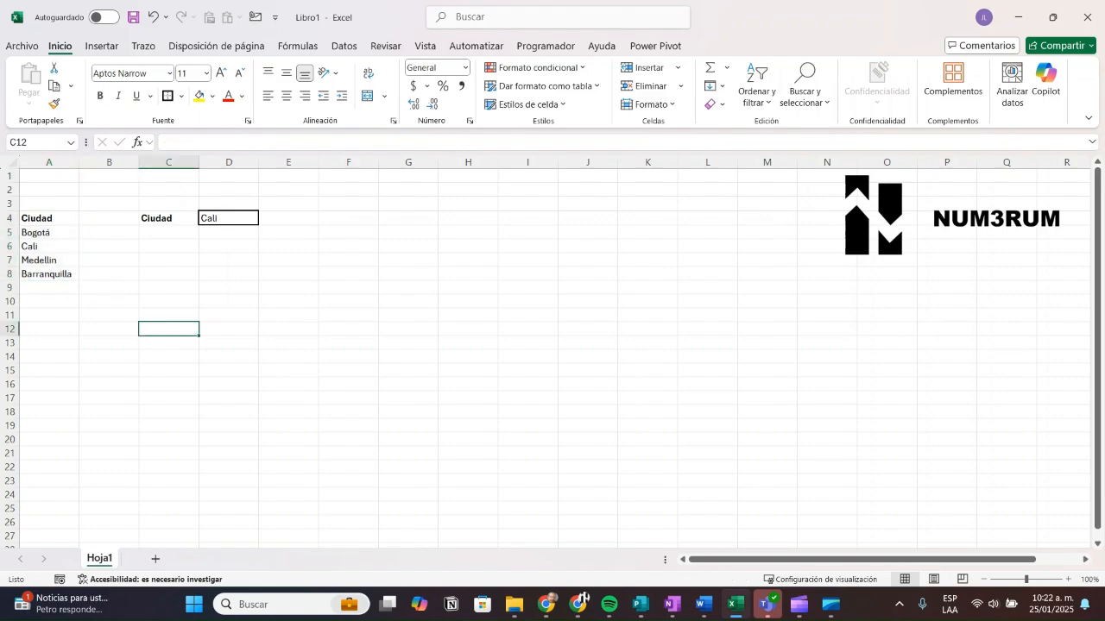
Enter 5 in H3 and the formula =H3*2 in J3.
{"action": "left_click", "coordinate": [467, 204]}
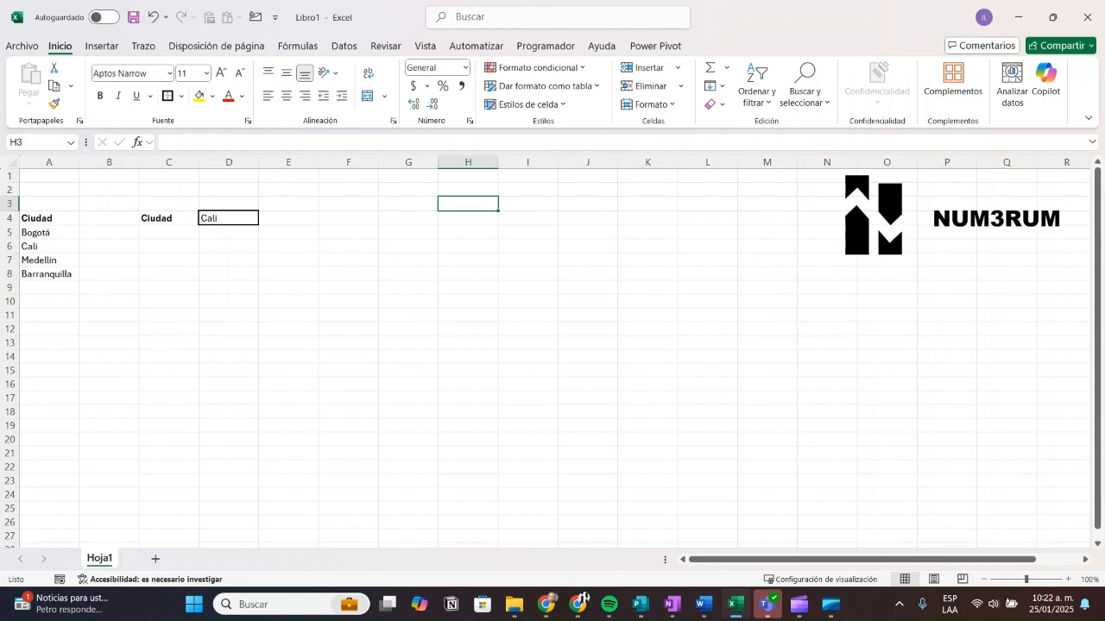
{"action": "type", "text": "5"}
{"action": "left_click", "coordinate": [588, 205]}
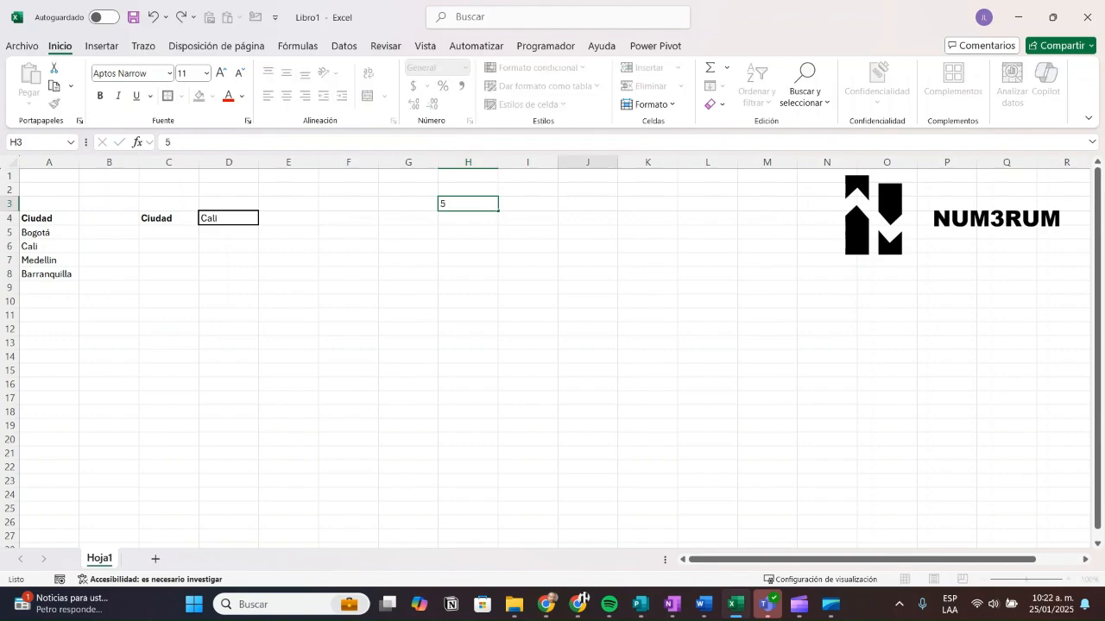
{"action": "type", "text": "="}
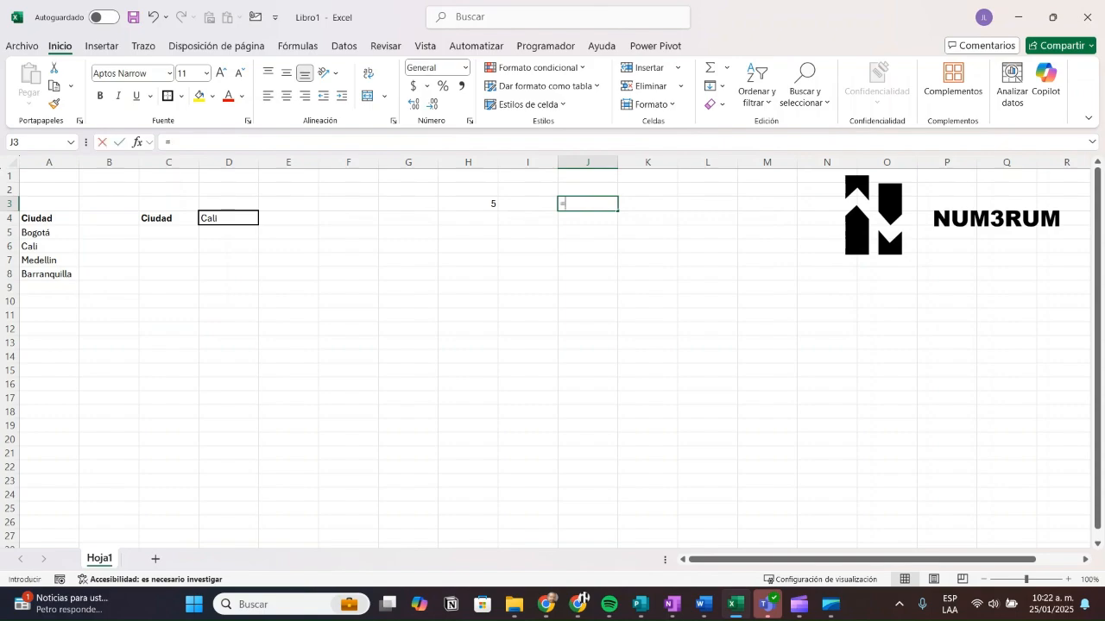
{"action": "left_click", "coordinate": [467, 204]}
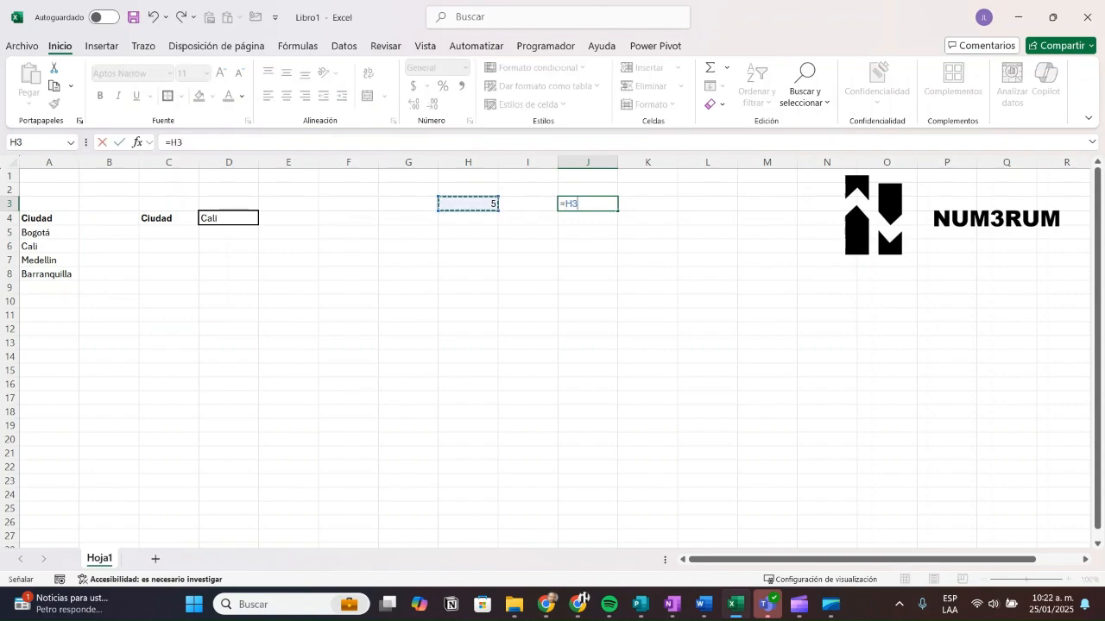
{"action": "type", "text": "*2"}
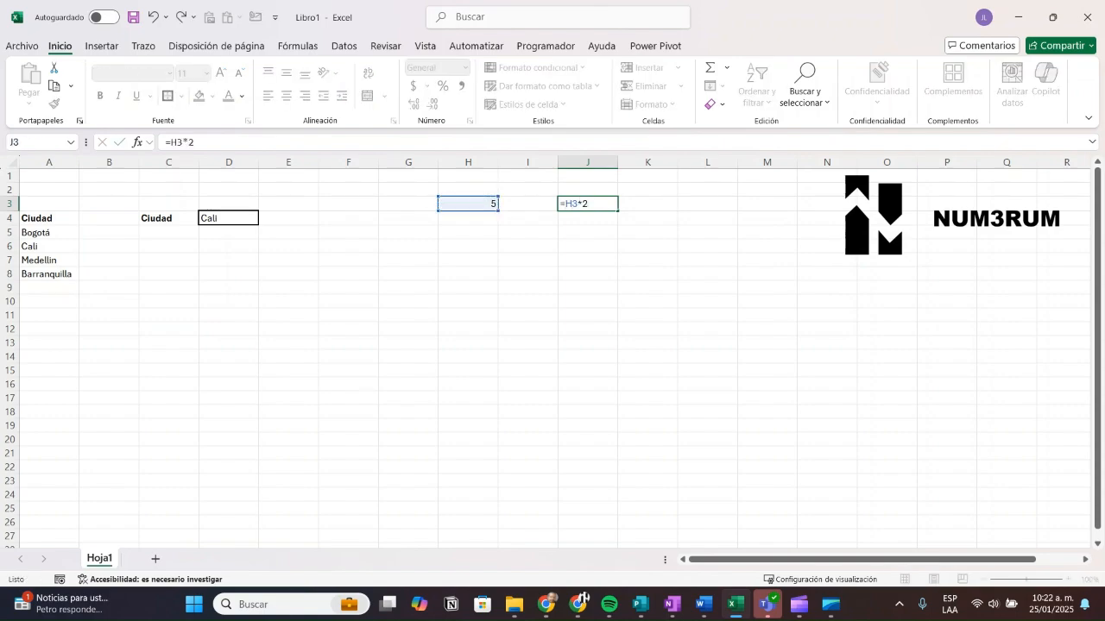
{"action": "key", "text": "Return"}
{"action": "left_click", "coordinate": [588, 204]}
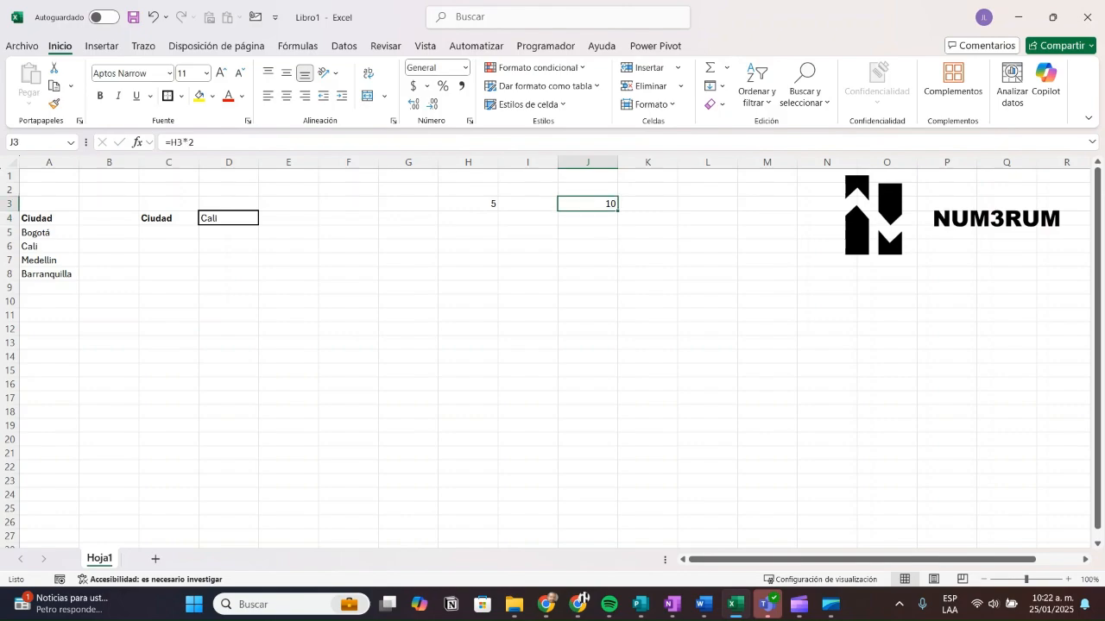
Test the formula in J3 by changing H3 to 6 and setting it back to 5.
{"action": "left_click", "coordinate": [468, 204]}
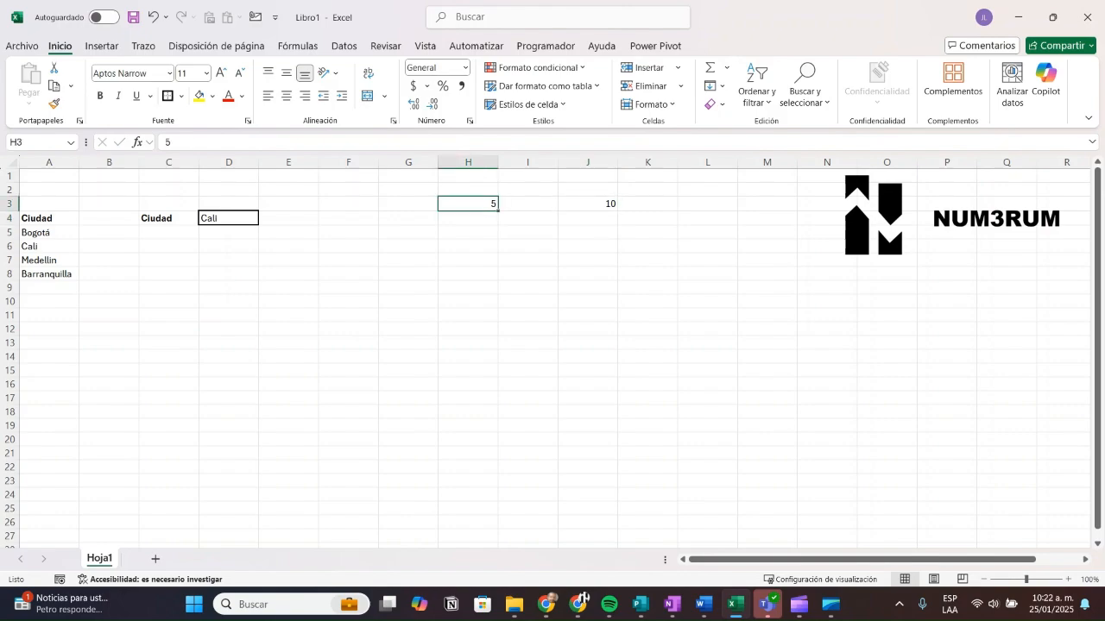
{"action": "left_click", "coordinate": [587, 203]}
{"action": "left_click", "coordinate": [468, 219]}
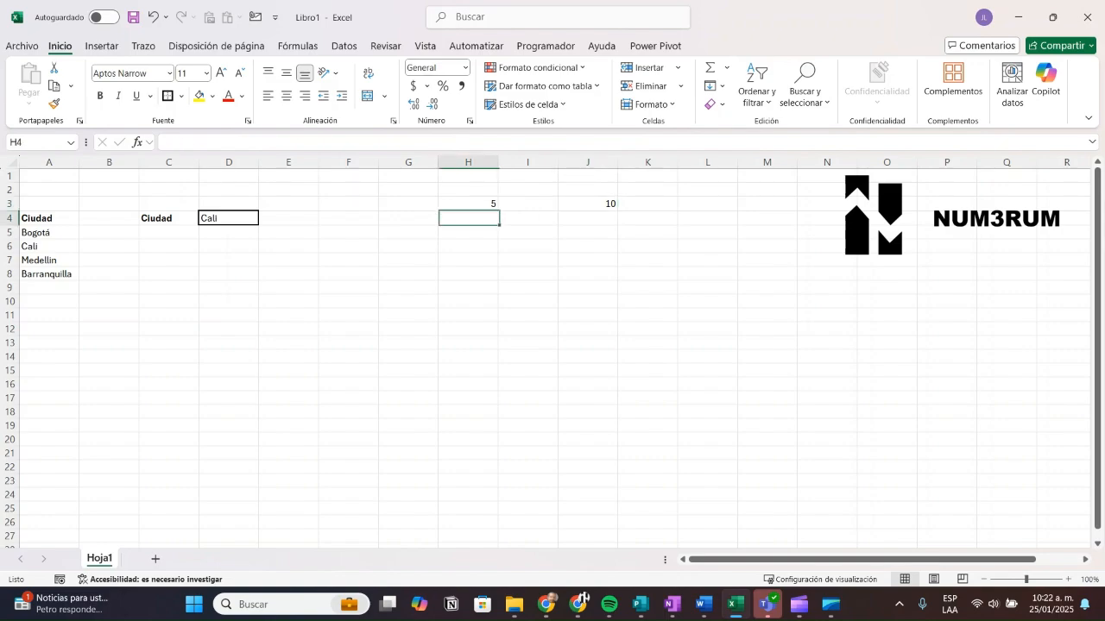
{"action": "type", "text": "6"}
{"action": "key", "text": "Escape"}
{"action": "left_click", "coordinate": [468, 204]}
{"action": "type", "text": "6"}
{"action": "key", "text": "Return"}
{"action": "left_click", "coordinate": [468, 204]}
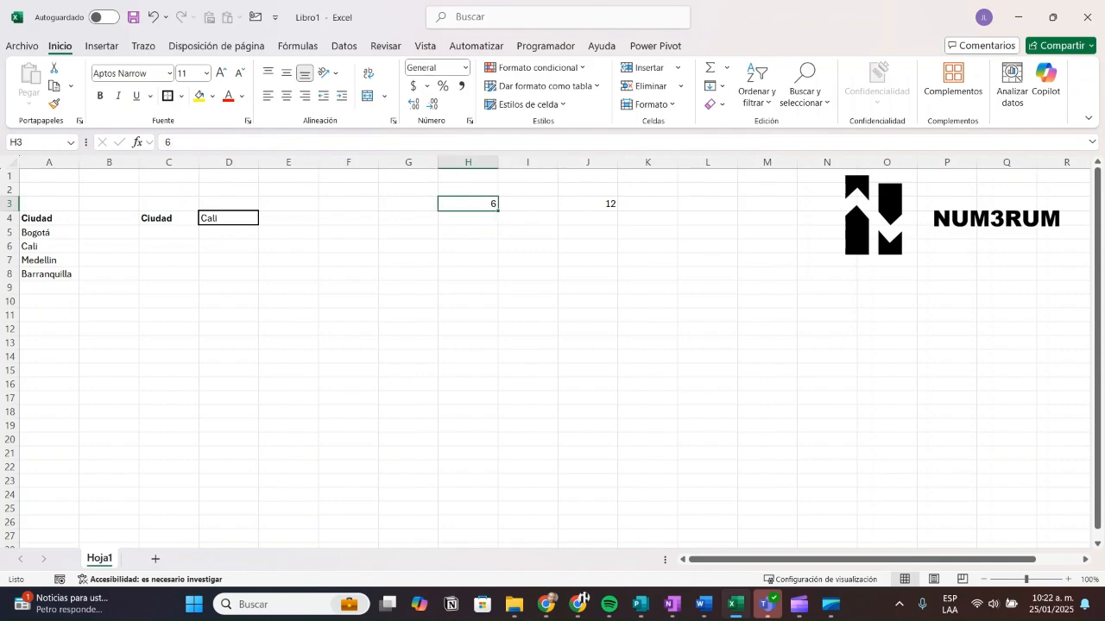
{"action": "type", "text": "5"}
{"action": "key", "text": "Return"}
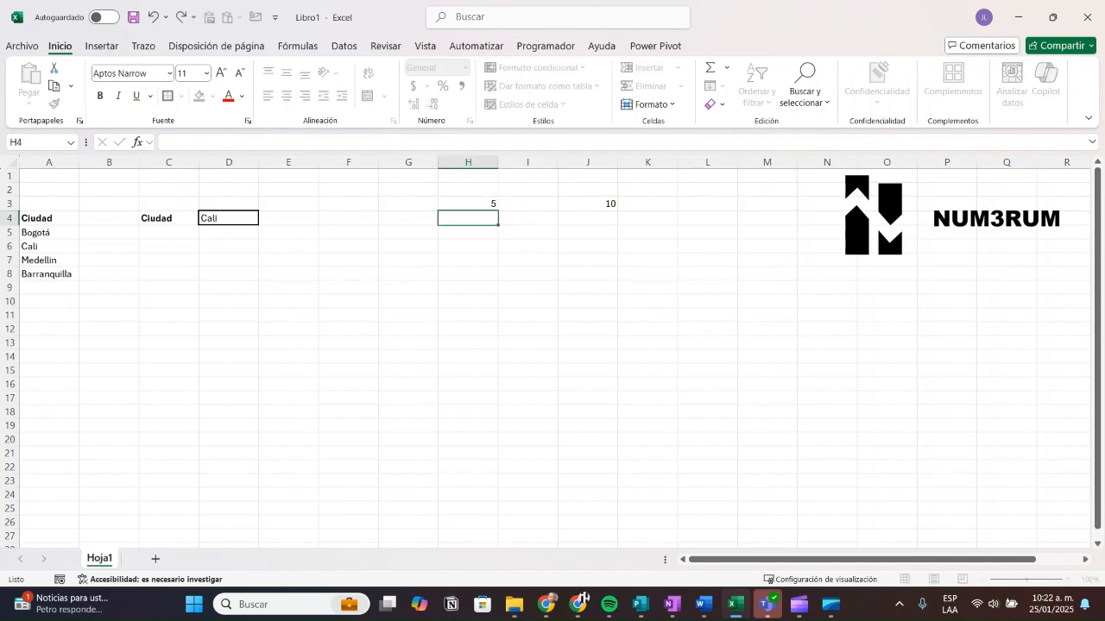
Enter 6 in H4 and copy the formula from J3 to J4.
{"action": "key", "text": "Return"}
{"action": "key", "text": "Up"}
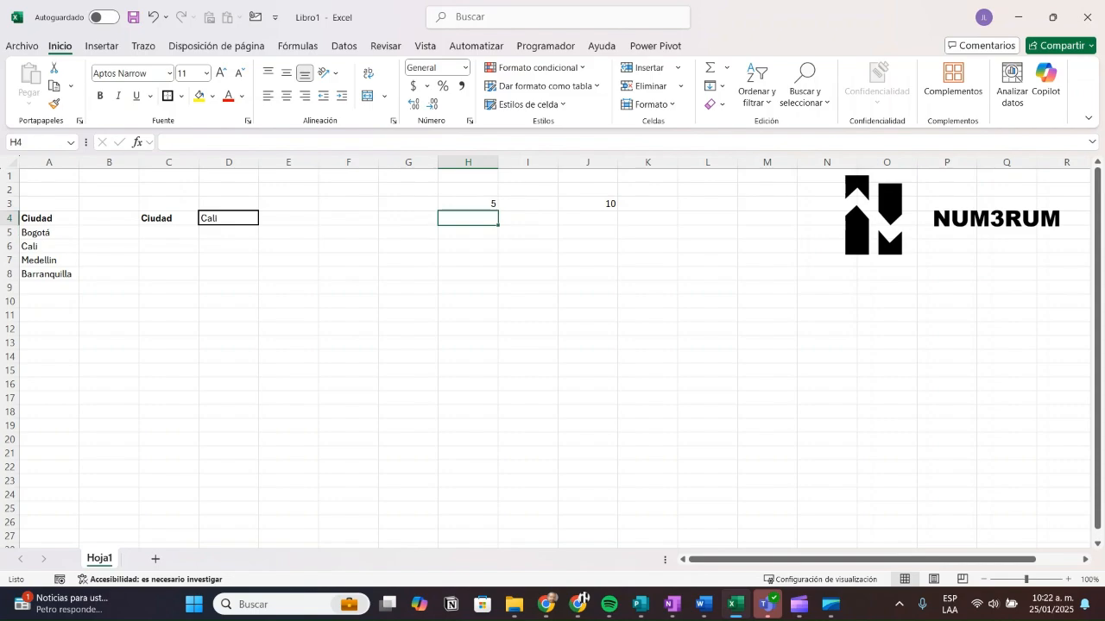
{"action": "type", "text": "6"}
{"action": "key", "text": "Return"}
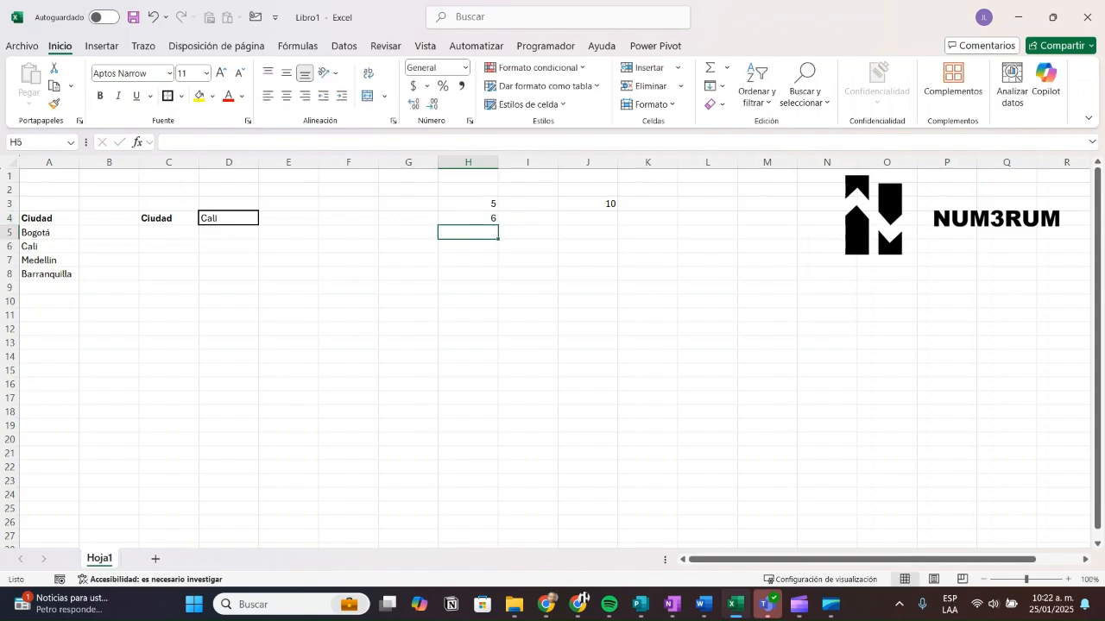
{"action": "left_click", "coordinate": [588, 204]}
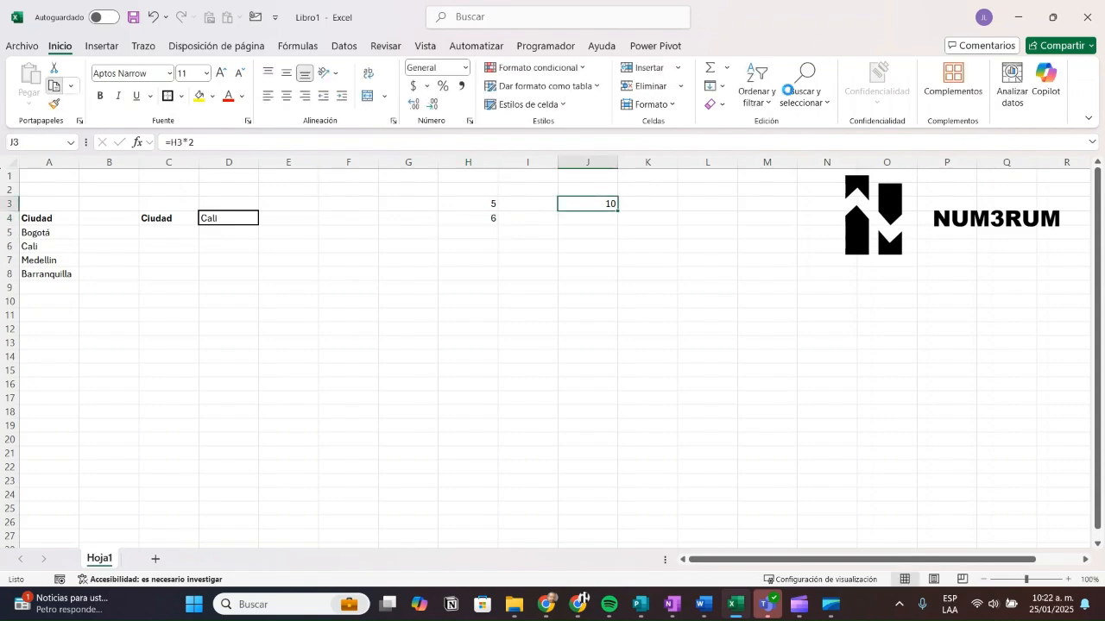
{"action": "key", "text": "ctrl+c"}
{"action": "key", "text": "Down"}
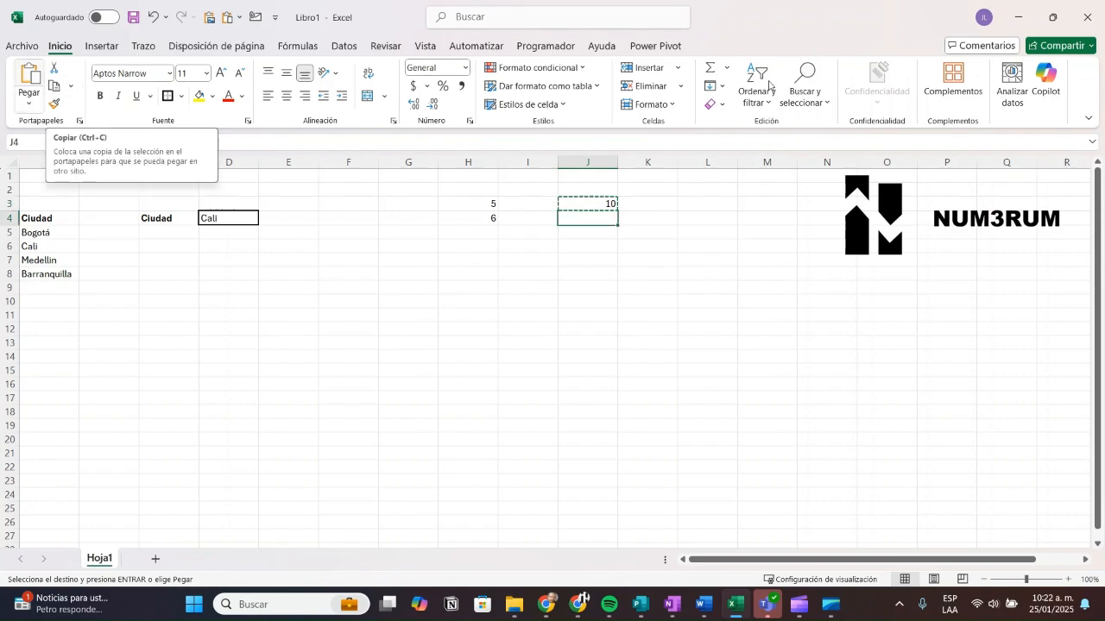
{"action": "key", "text": "ctrl+v"}
{"action": "key", "text": "Down"}
{"action": "key", "text": "Down"}
{"action": "key", "text": "Down"}
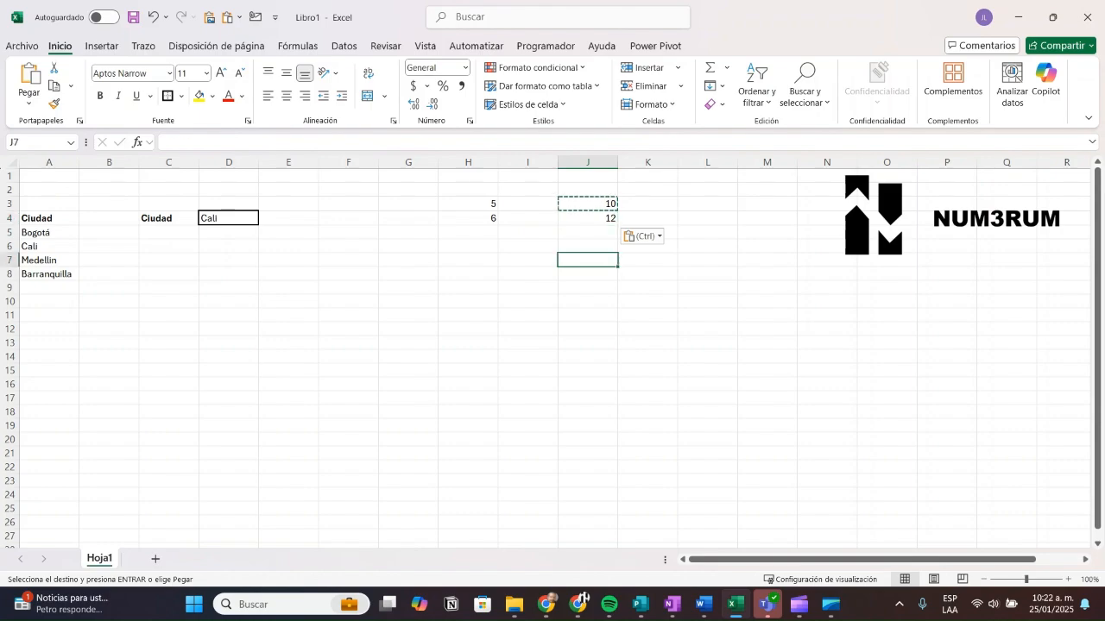
Compare the cell references used by the formulas in J3 and J4.
{"action": "key", "text": "Up"}
{"action": "key", "text": "Up"}
{"action": "key", "text": "Up"}
{"action": "key", "text": "Up"}
{"action": "key", "text": "Escape"}
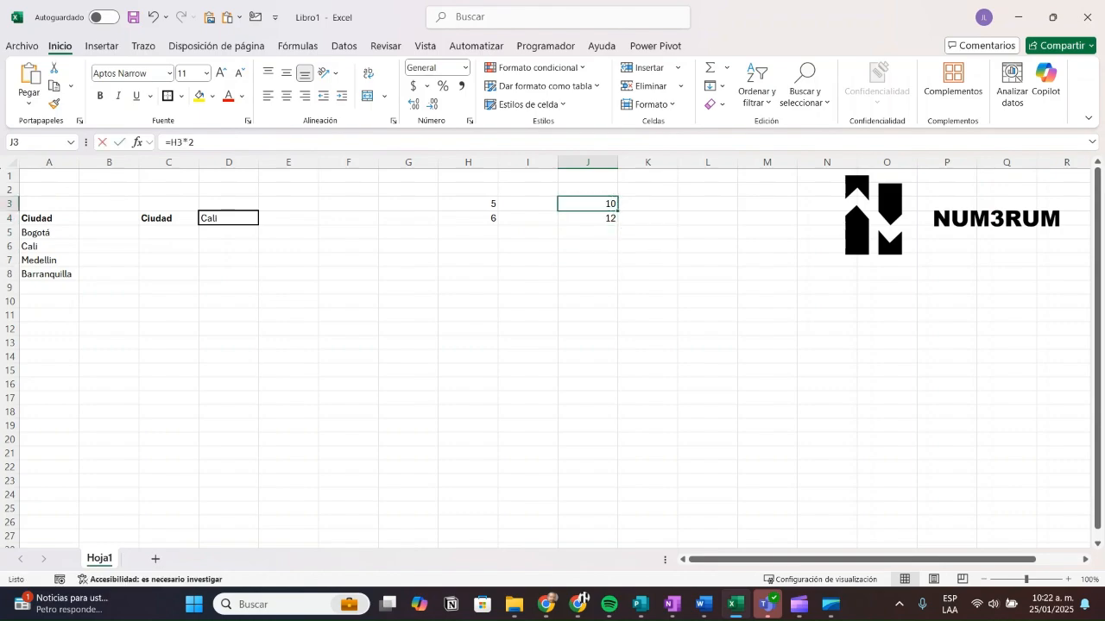
{"action": "key", "text": "F2"}
{"action": "key", "text": "Escape"}
{"action": "key", "text": "Down"}
{"action": "key", "text": "F2"}
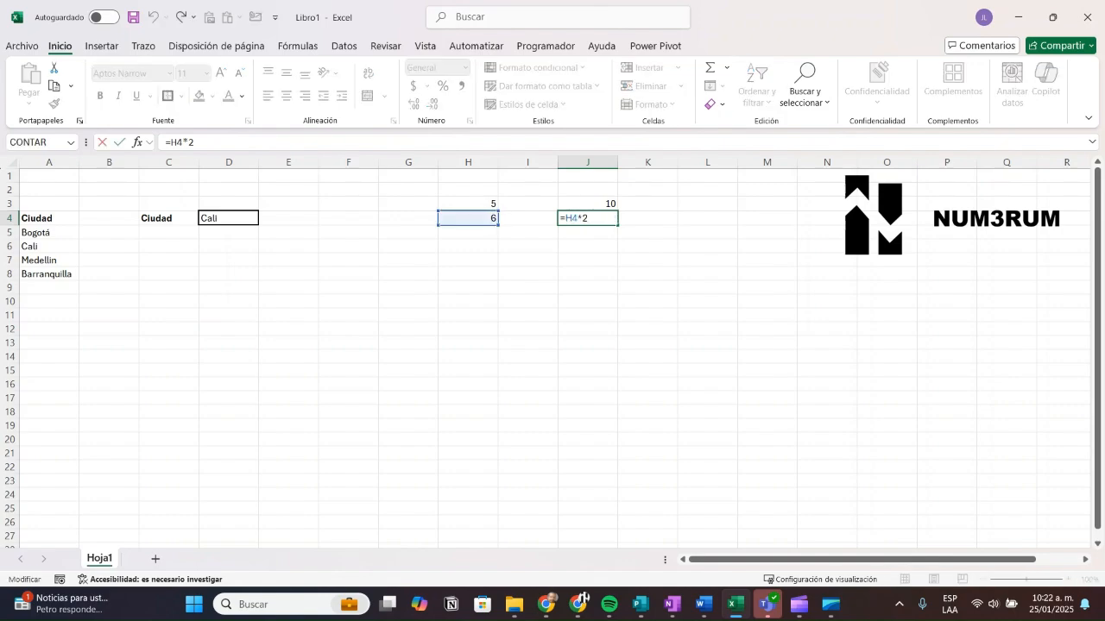
{"action": "key", "text": "Escape"}
Delete the number in H4 and clear the formulas from J3:J5.
{"action": "left_click", "coordinate": [467, 203]}
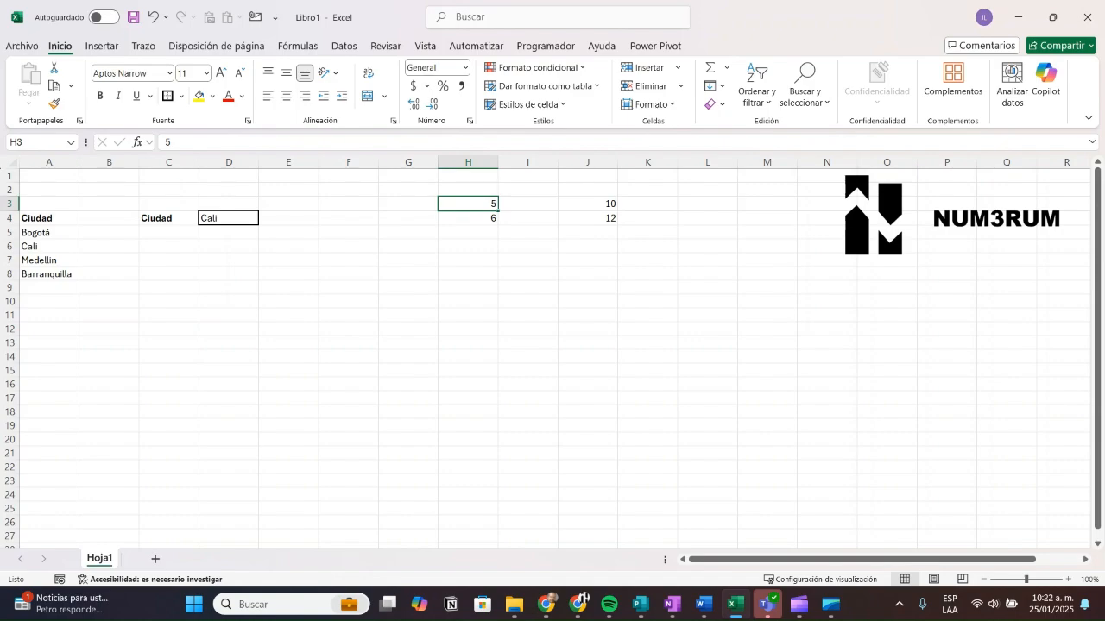
{"action": "key", "text": "Down"}
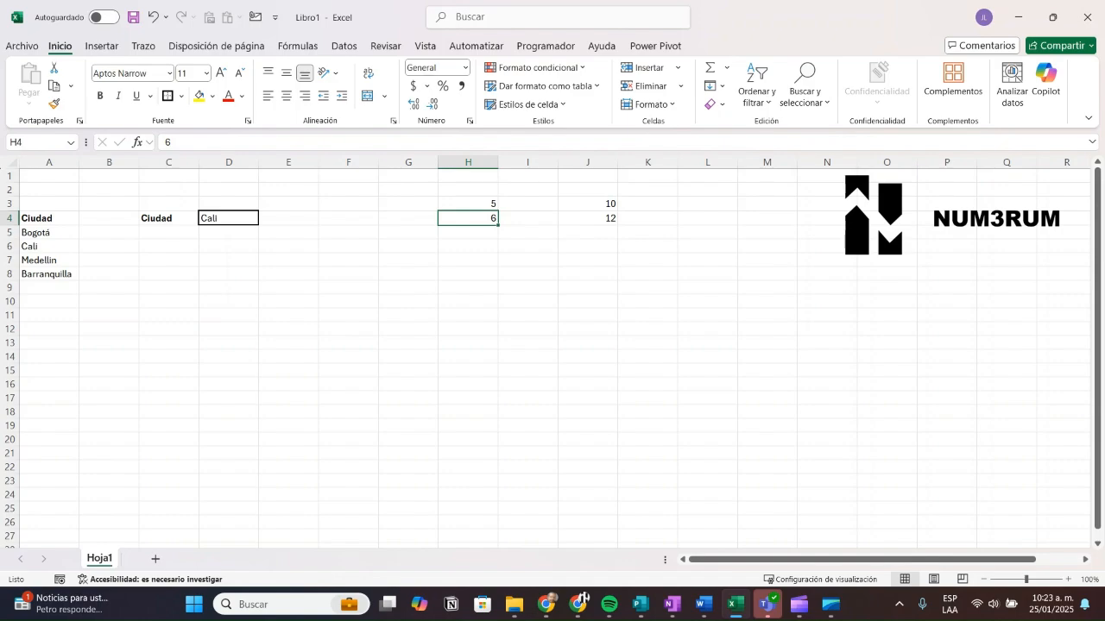
{"action": "key", "text": "Delete"}
{"action": "left_click_drag", "start_coordinate": [588, 204], "coordinate": [587, 232]}
{"action": "key", "text": "Delete"}
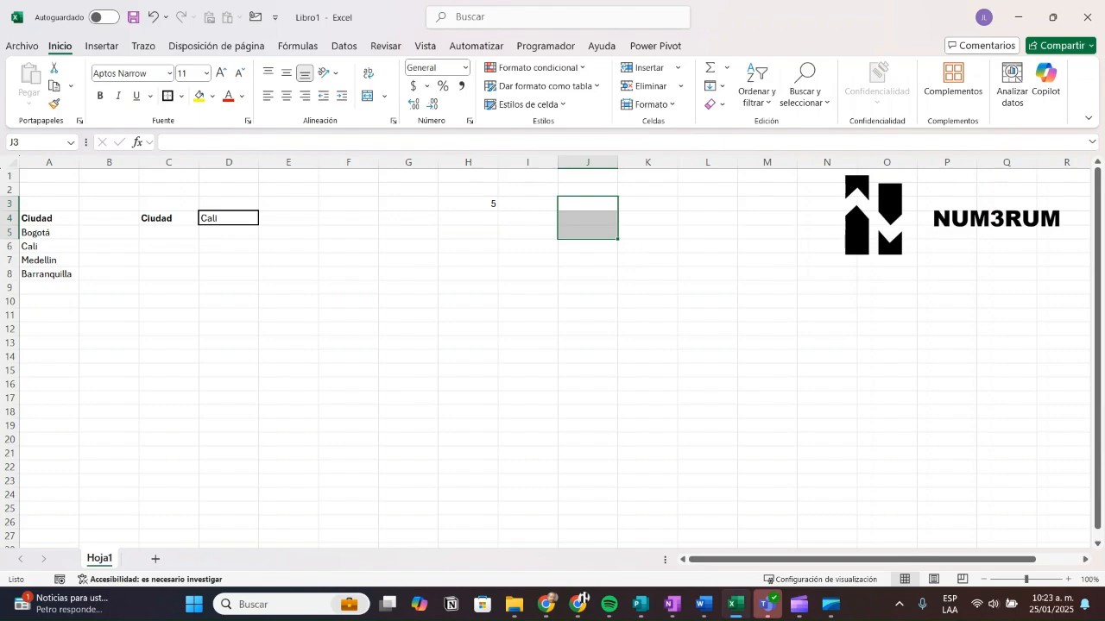
Assign the name Valor to cell H3.
{"action": "left_click", "coordinate": [468, 205]}
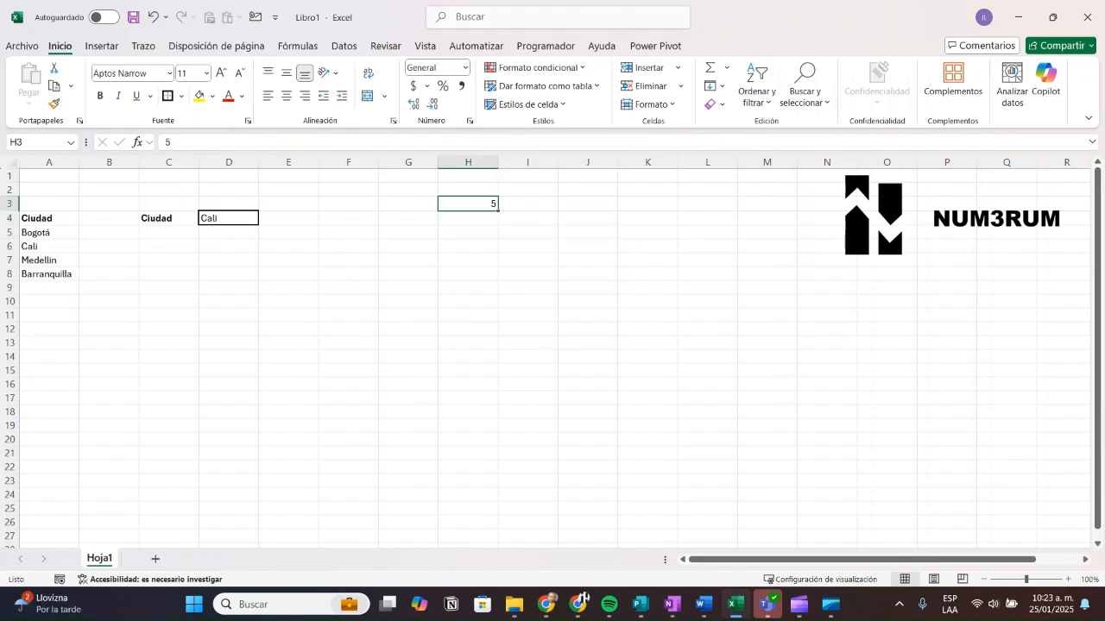
{"action": "left_click", "coordinate": [36, 142]}
{"action": "type", "text": "Valor"}
{"action": "left_click", "coordinate": [468, 273]}
{"action": "left_click", "coordinate": [468, 204]}
Enter the formula =Valor * 2 in J3.
{"action": "left_click", "coordinate": [586, 204]}
{"action": "type", "text": "=valo"}
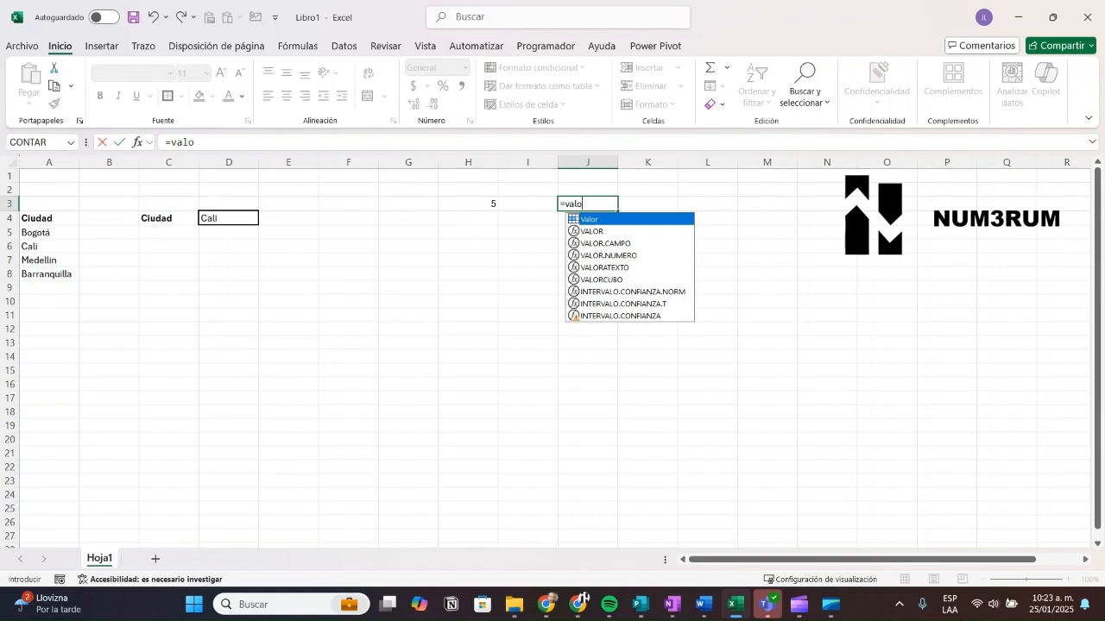
{"action": "type", "text": "r *"}
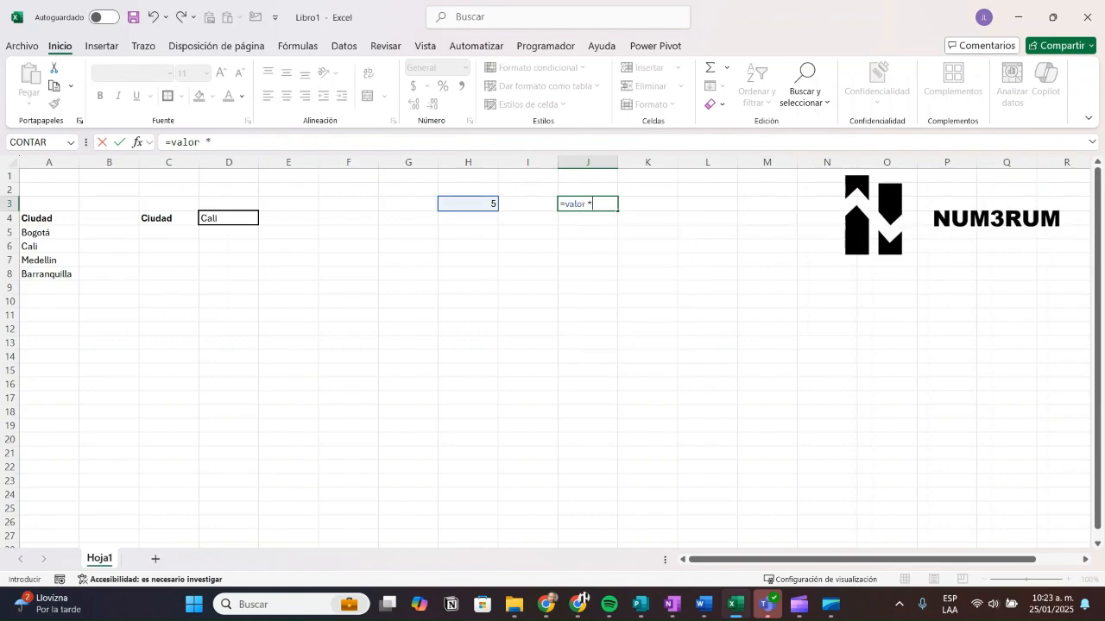
{"action": "type", "text": " 2"}
{"action": "key", "text": "Return"}
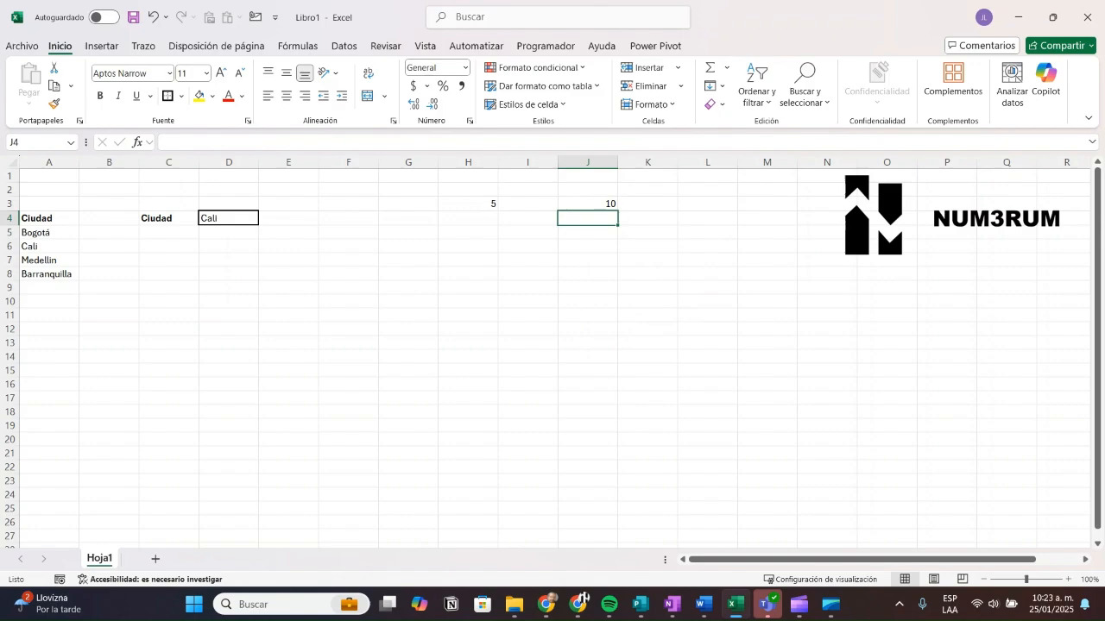
Copy the named-cell formula from J3 to L13.
{"action": "key", "text": "Down"}
{"action": "key", "text": "Up"}
{"action": "key", "text": "Up"}
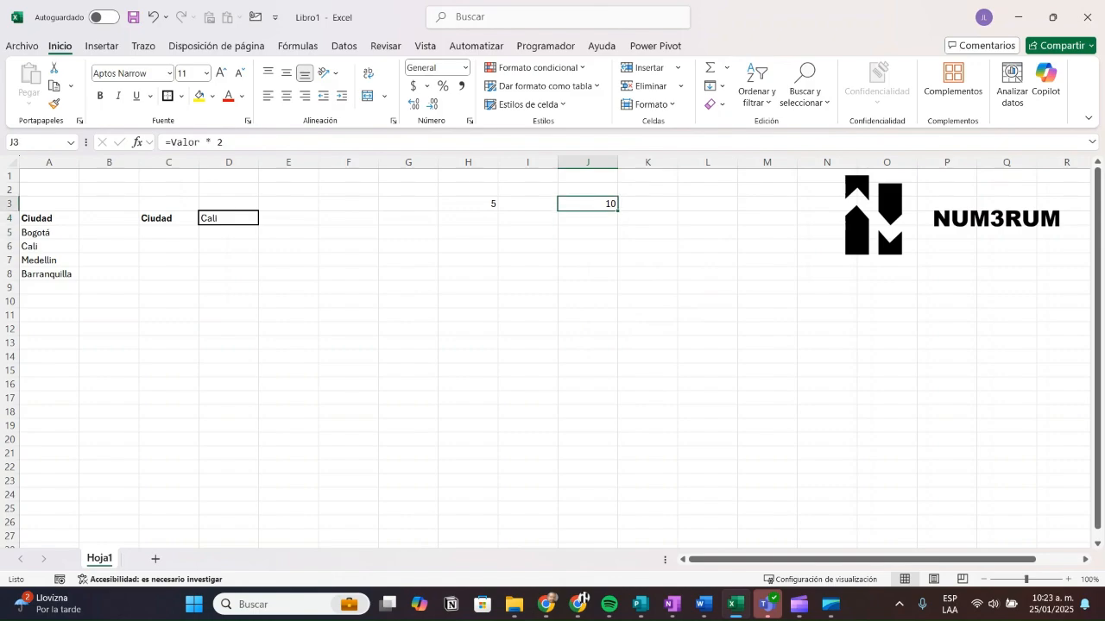
{"action": "key", "text": "ctrl+c"}
{"action": "left_click", "coordinate": [708, 343]}
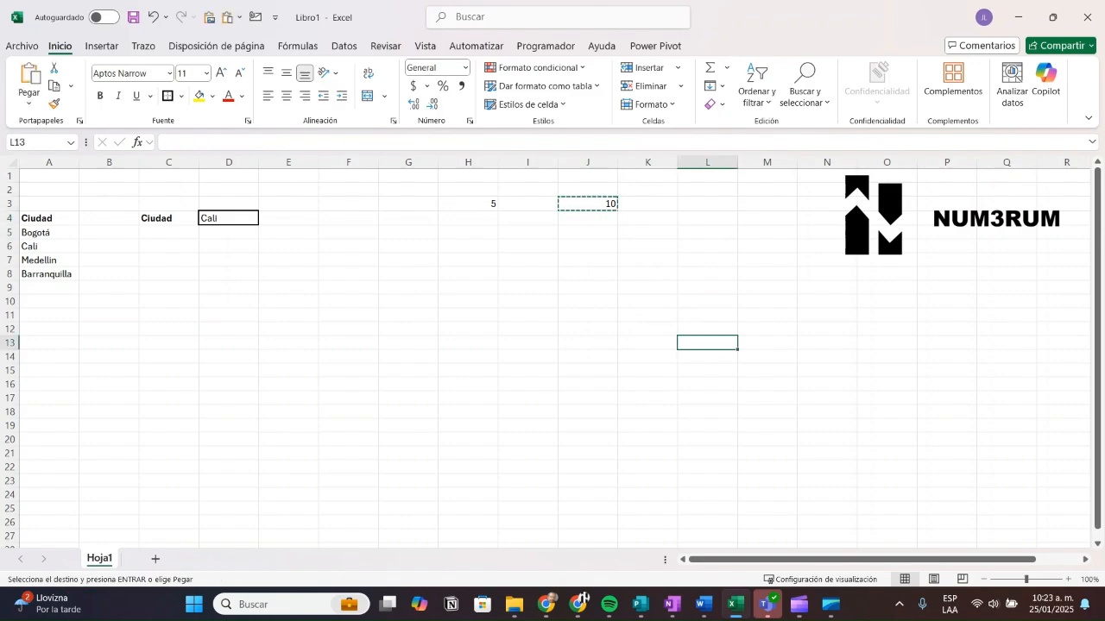
{"action": "key", "text": "ctrl+v"}
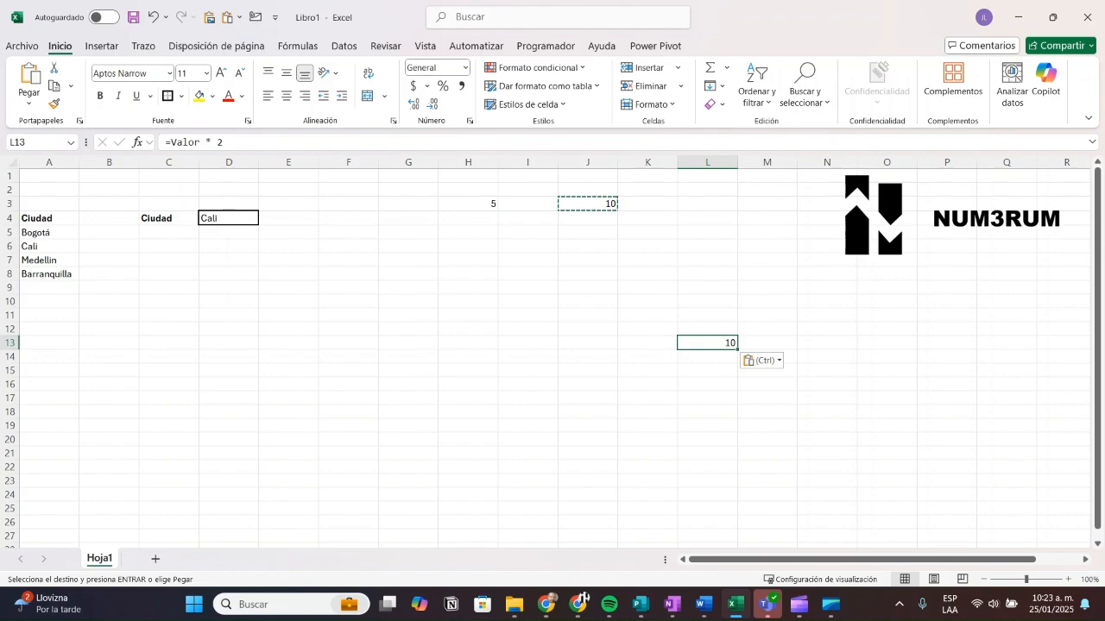
Change the value of the named cell H3 to 4.
{"action": "left_click", "coordinate": [468, 204]}
{"action": "key", "text": "Escape"}
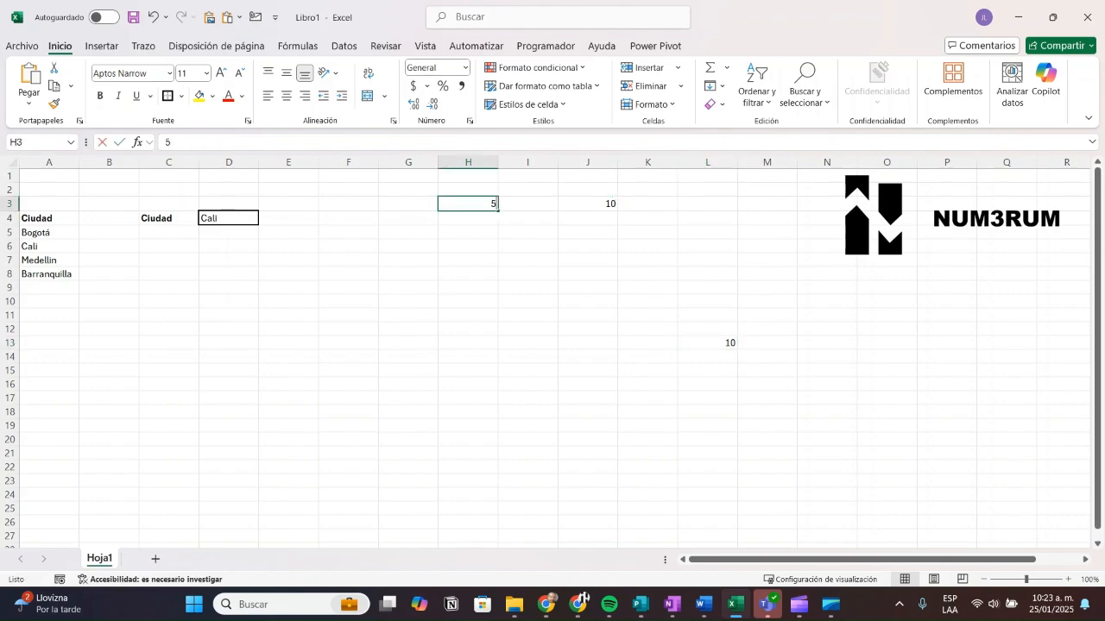
{"action": "type", "text": "4"}
{"action": "key", "text": "Return"}
{"action": "key", "text": "Up"}
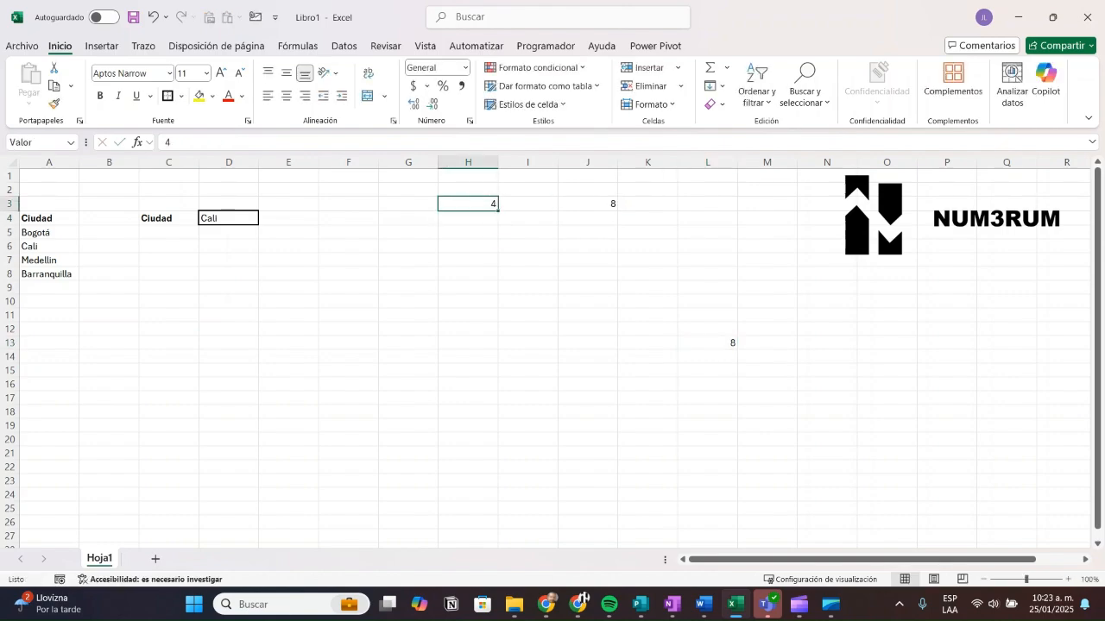
Set the named cell H3 to 6 and review the Valor name's definition in the Name Manager.
{"action": "type", "text": "6"}
{"action": "key", "text": "Return"}
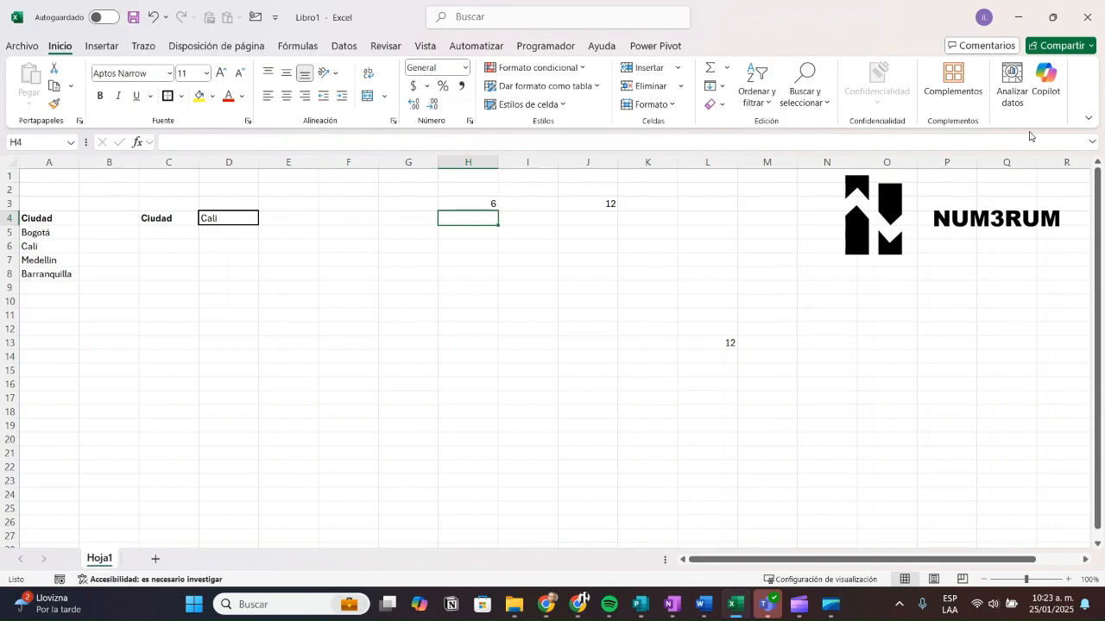
{"action": "key", "text": "alt+u"}
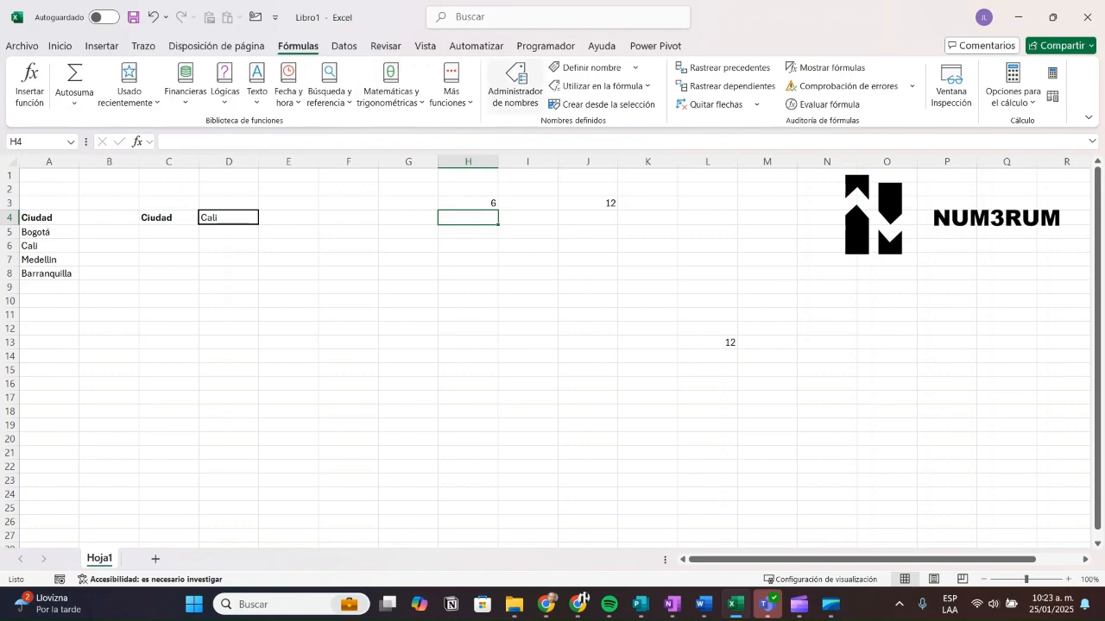
{"action": "left_click", "coordinate": [515, 85]}
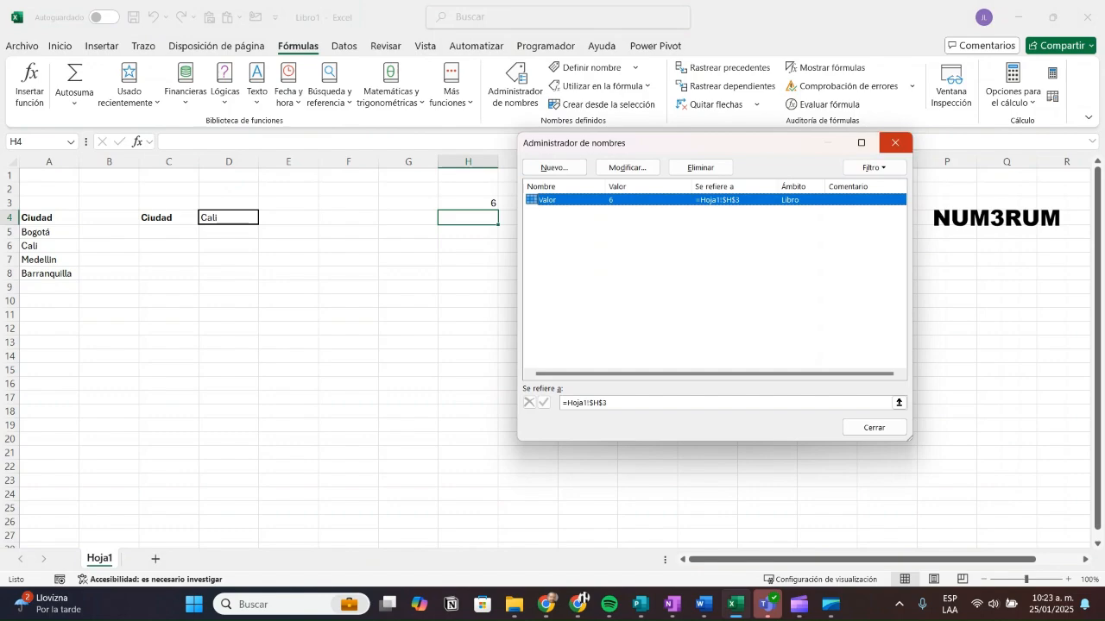
{"action": "left_click", "coordinate": [895, 142]}
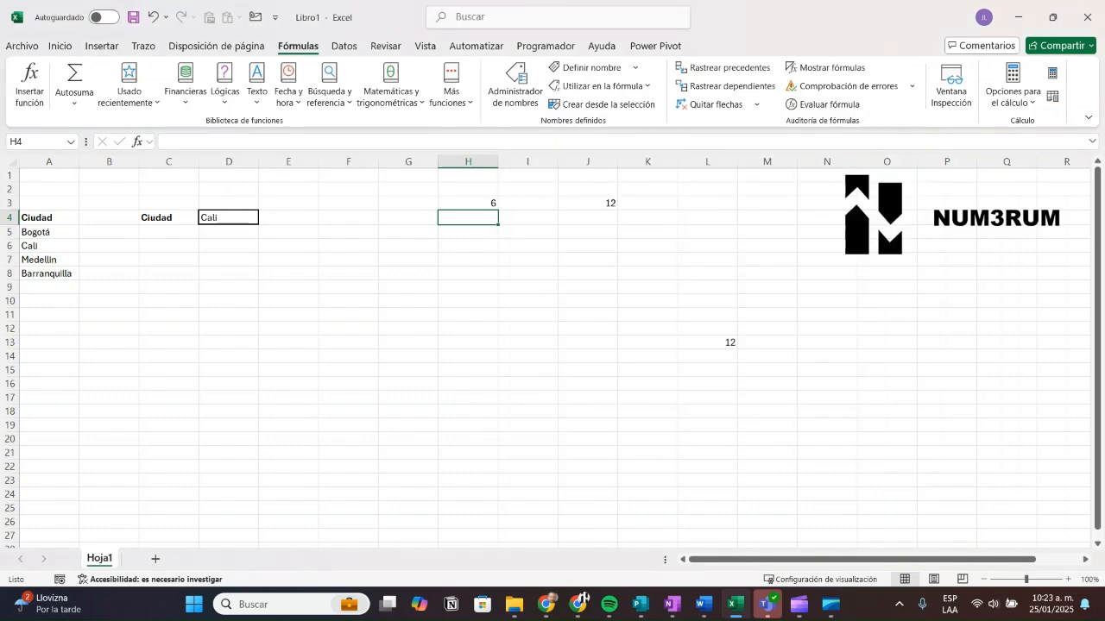
Clear the example values and formulas from the range H3:L15.
{"action": "left_click_drag", "start_coordinate": [468, 202], "coordinate": [707, 369]}
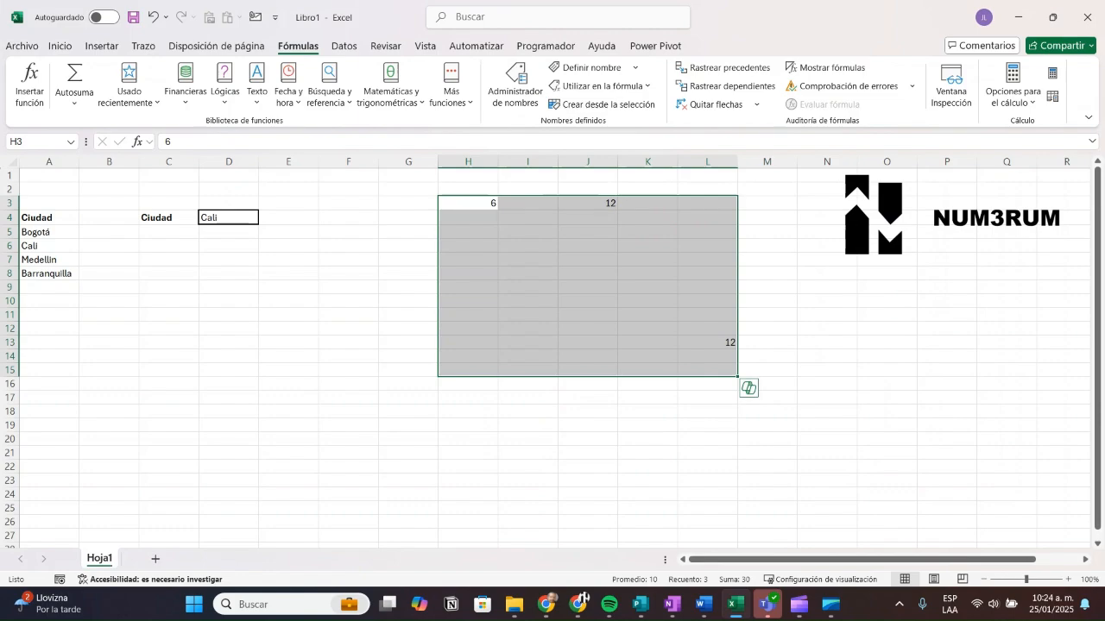
{"action": "key", "text": "Delete"}
{"action": "left_click", "coordinate": [363, 300]}
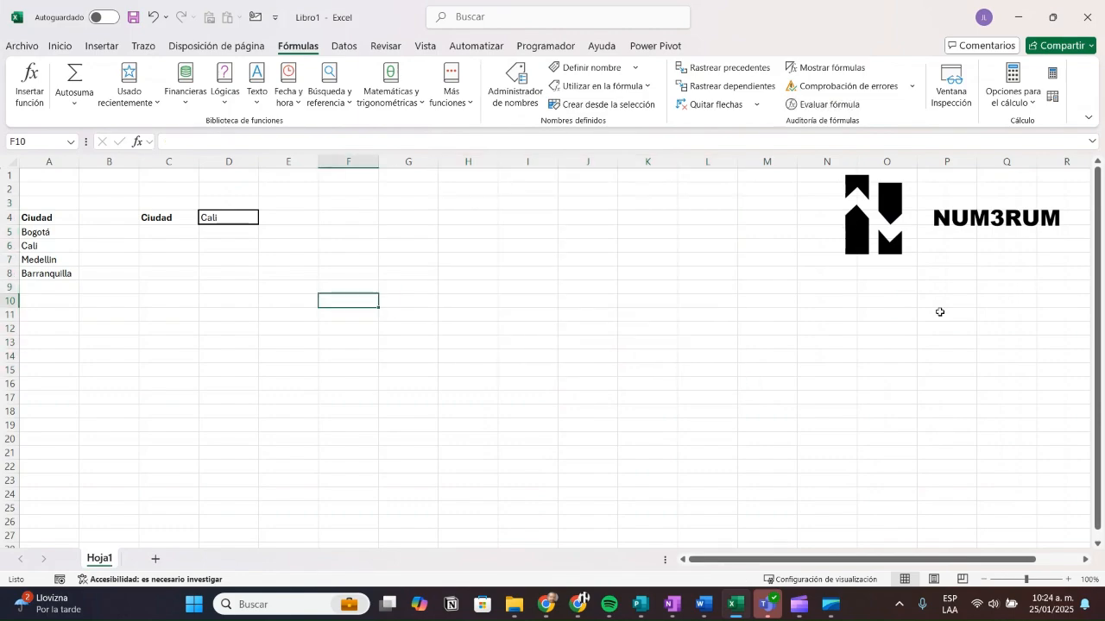
Assign the name Ciudad to the city cells A5:A8.
{"action": "left_click_drag", "start_coordinate": [49, 232], "coordinate": [49, 272]}
{"action": "left_click", "coordinate": [41, 141]}
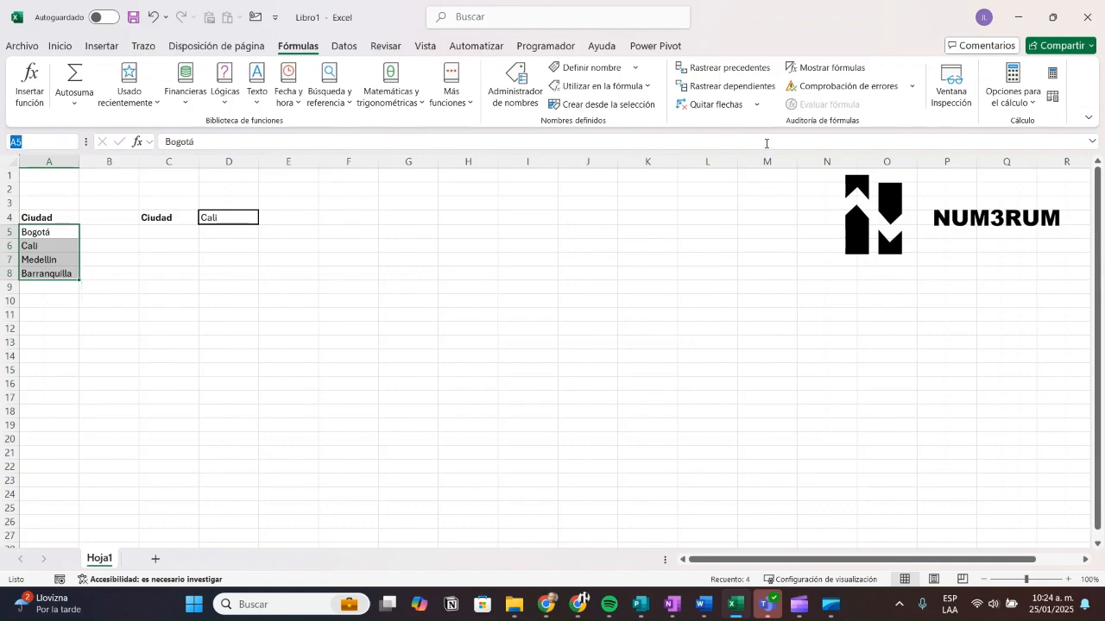
{"action": "type", "text": "Ciudad"}
{"action": "key", "text": "Return"}
{"action": "left_click", "coordinate": [288, 287]}
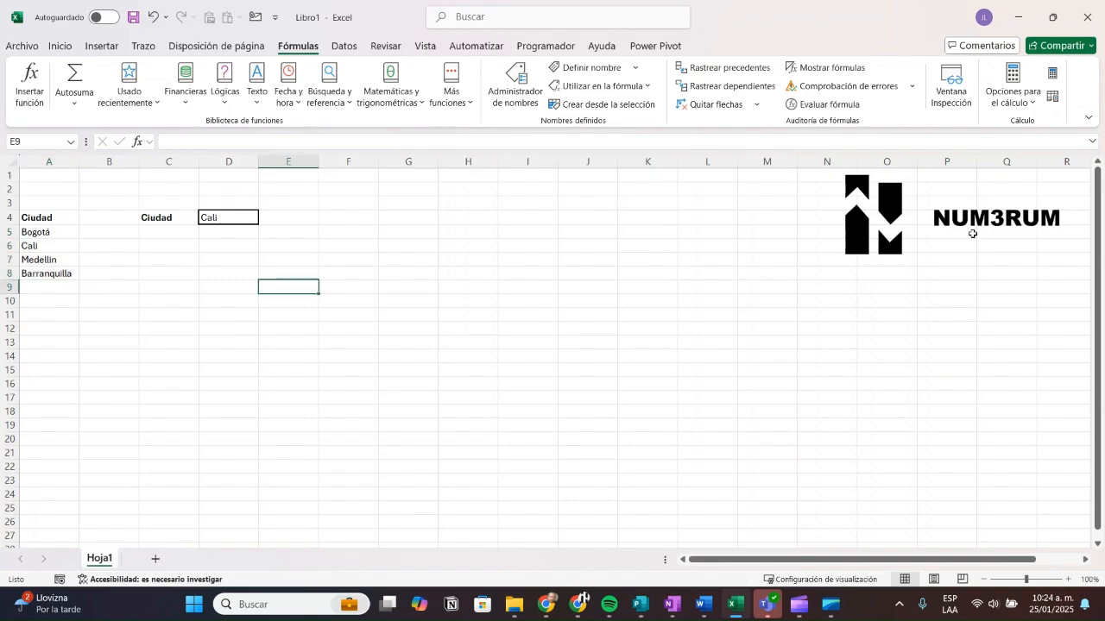
Change the source of D4's data validation list to the named range with =Ciudad.
{"action": "left_click", "coordinate": [236, 217]}
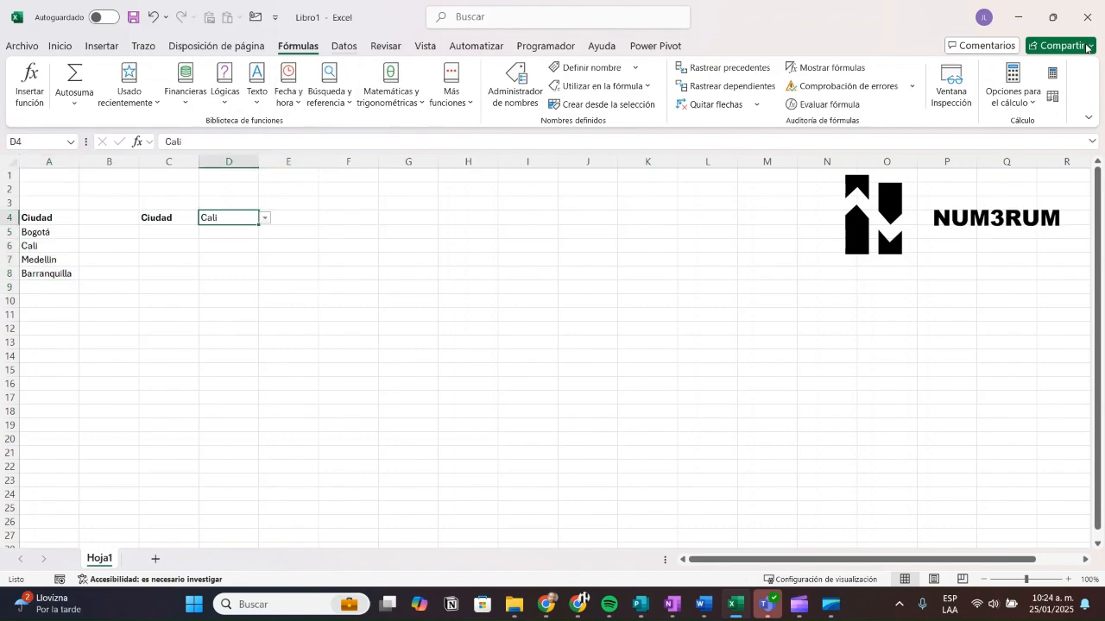
{"action": "left_click", "coordinate": [344, 47]}
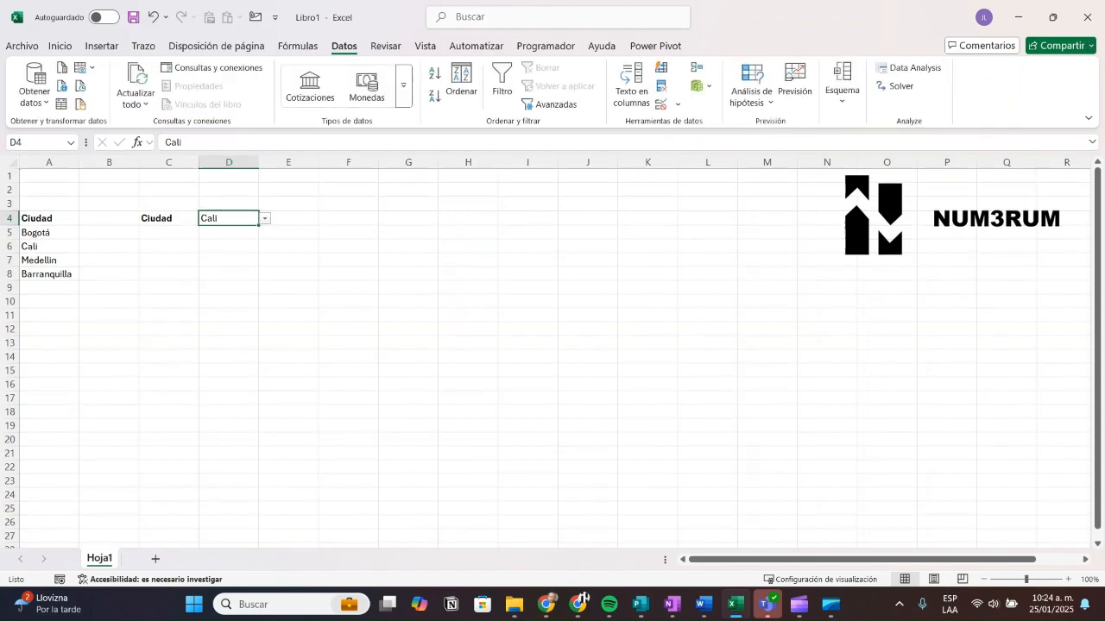
{"action": "left_click", "coordinate": [678, 104]}
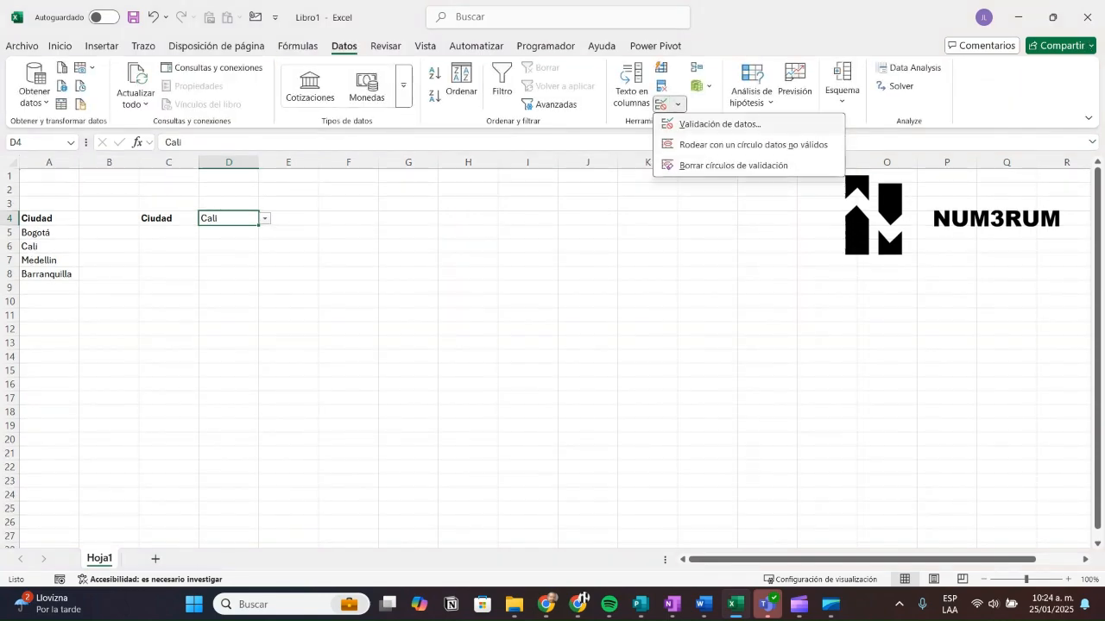
{"action": "left_click", "coordinate": [720, 123]}
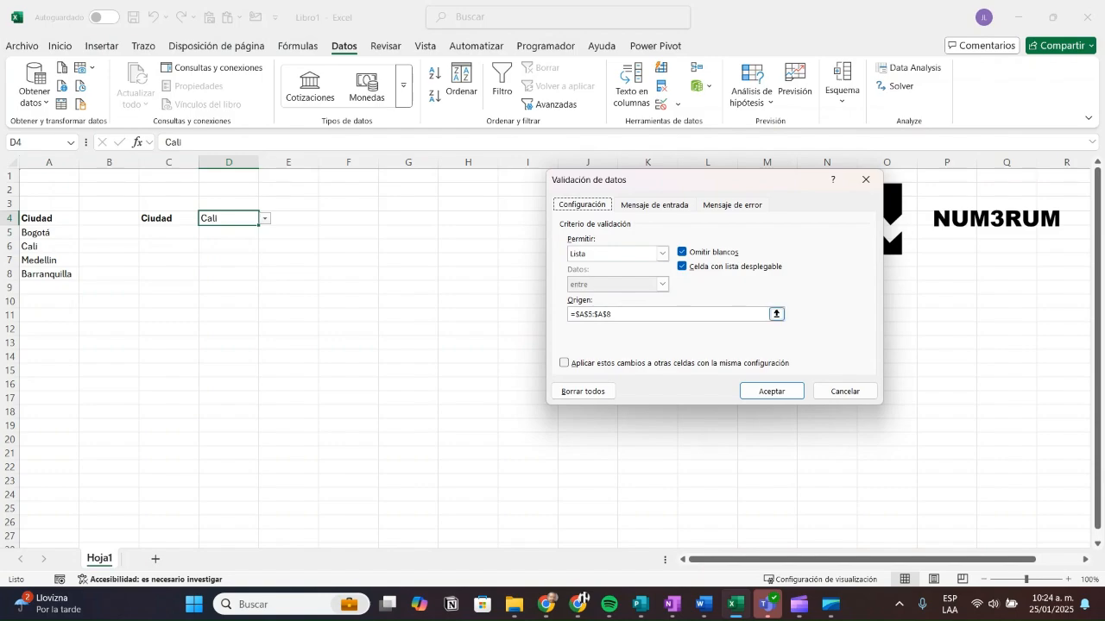
{"action": "left_click_drag", "start_coordinate": [631, 314], "coordinate": [567, 315]}
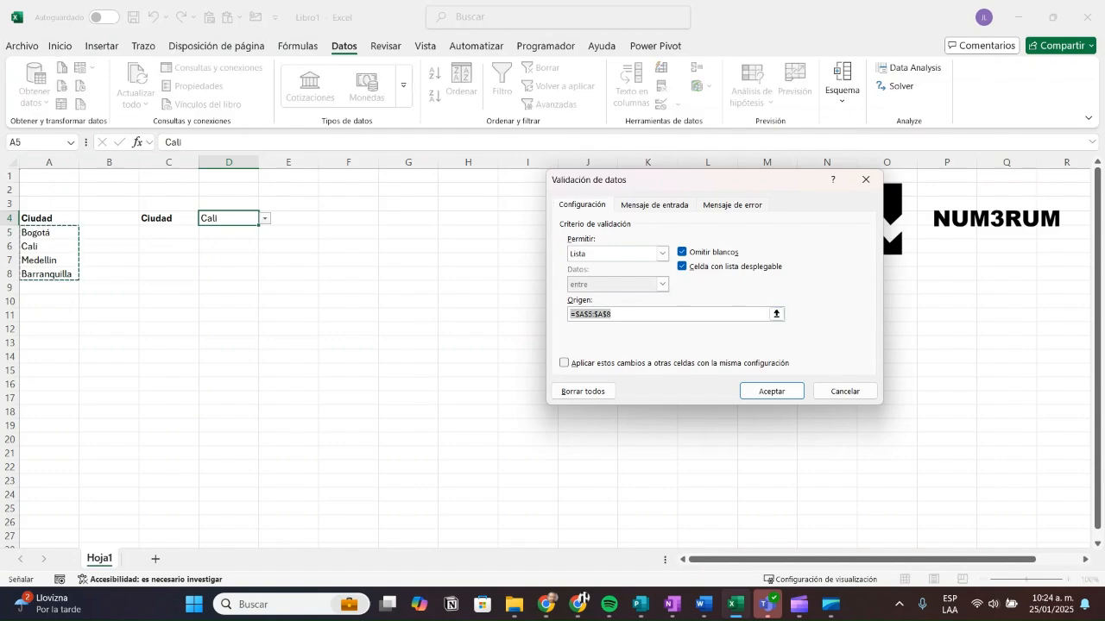
{"action": "key", "text": "BackSpace"}
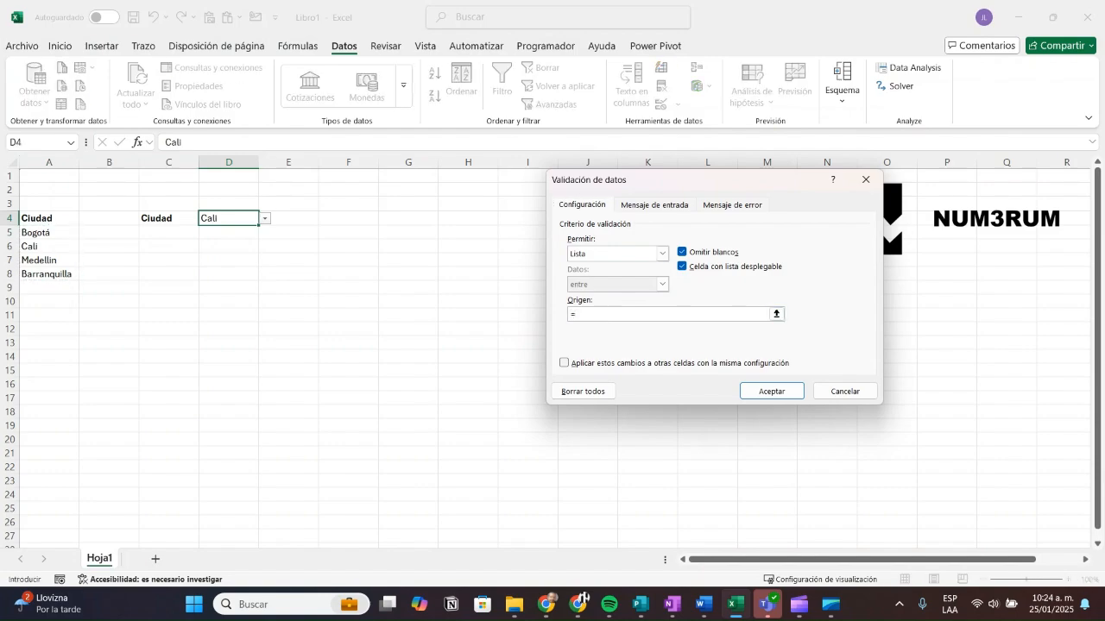
{"action": "type", "text": "=ciudad"}
{"action": "left_click", "coordinate": [772, 391]}
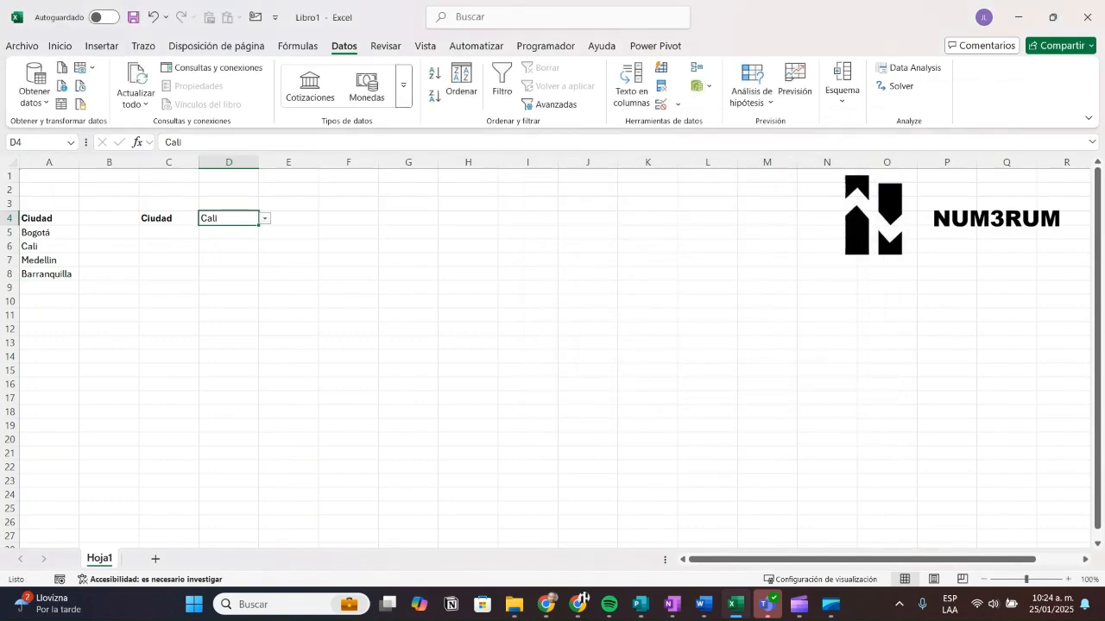
Inspect the drop-down options in D4 and the source of its validation list.
{"action": "key", "text": "alt+Down"}
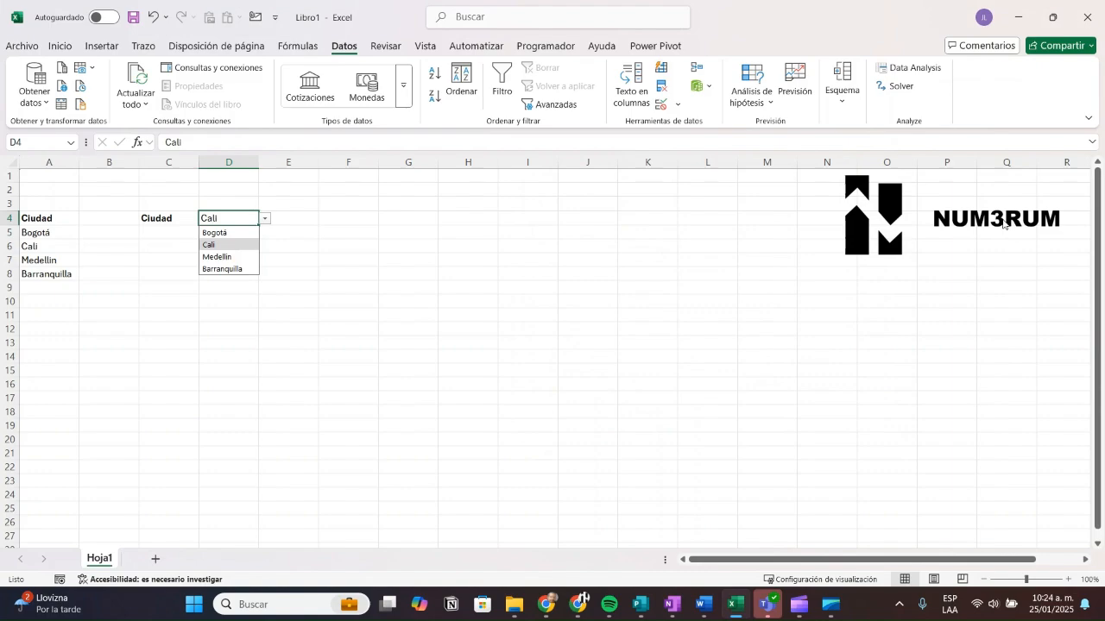
{"action": "key", "text": "Escape"}
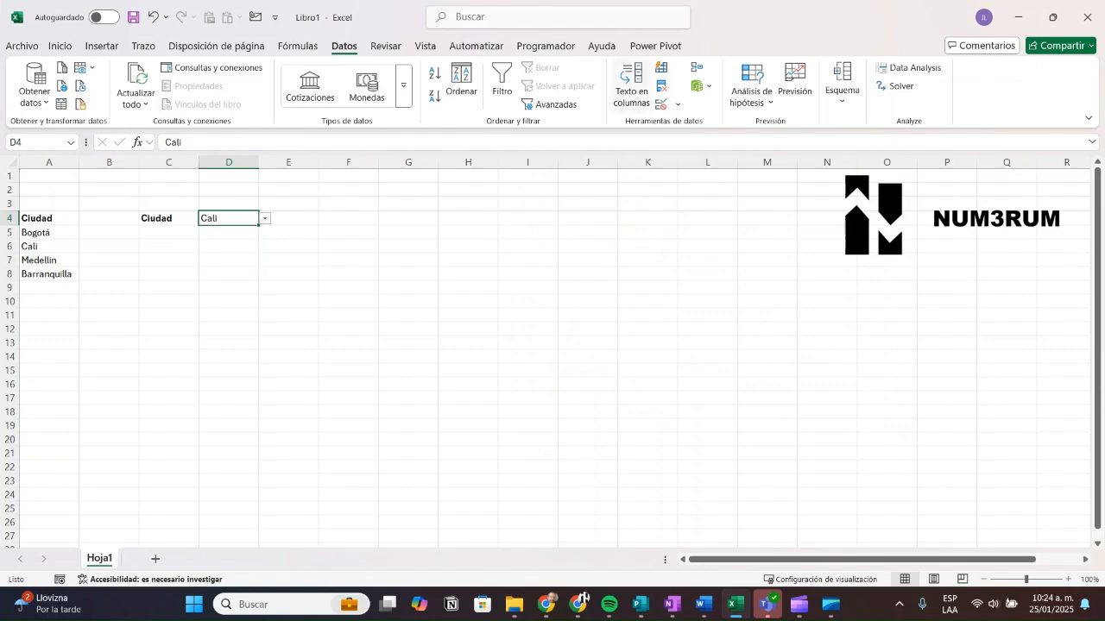
{"action": "left_click", "coordinate": [677, 103]}
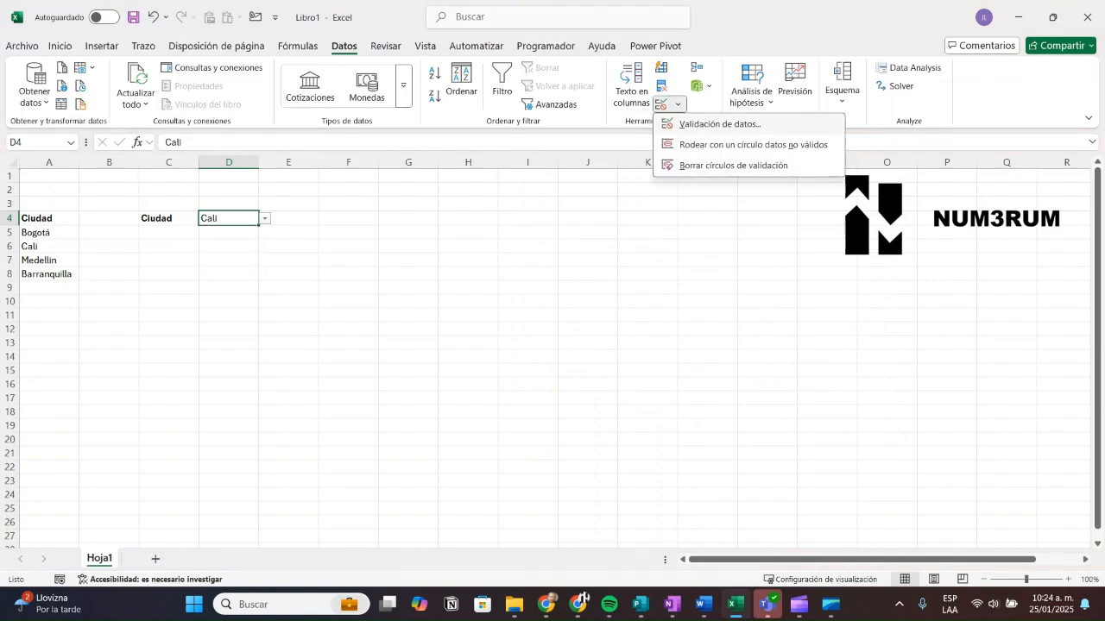
{"action": "left_click", "coordinate": [719, 123]}
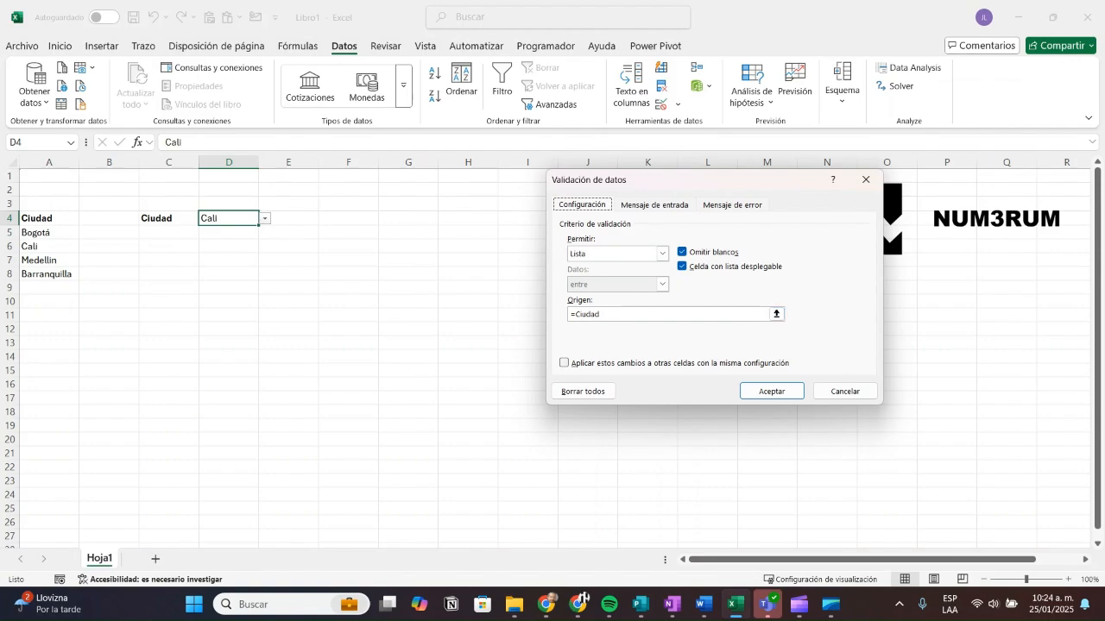
{"action": "left_click", "coordinate": [845, 391]}
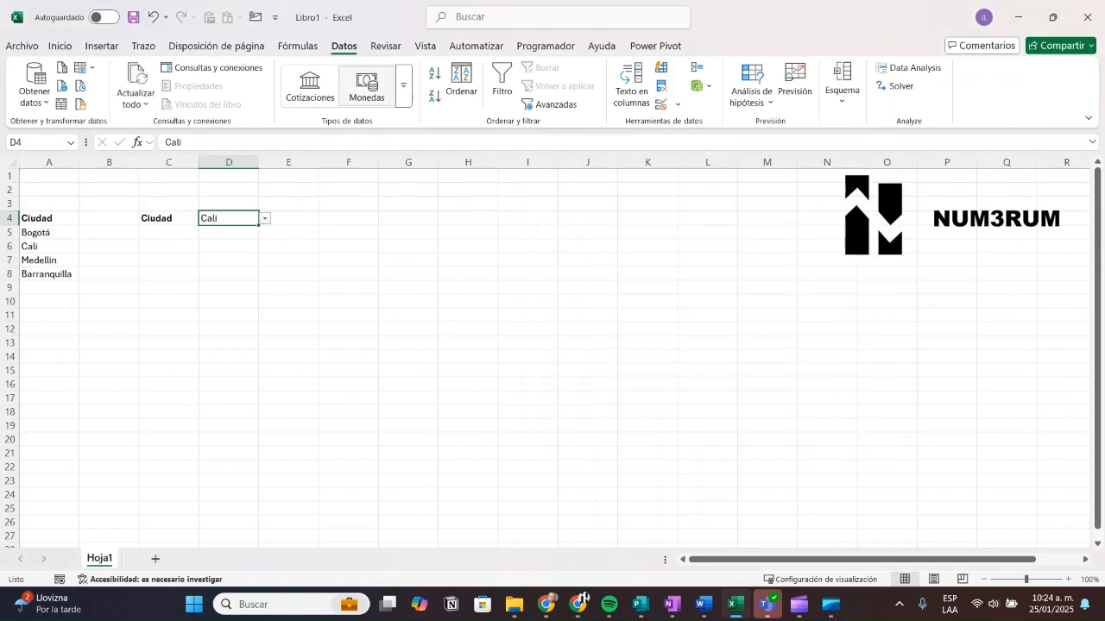
Review which cells the name Ciudad refers to in the Name Manager.
{"action": "left_click", "coordinate": [298, 46]}
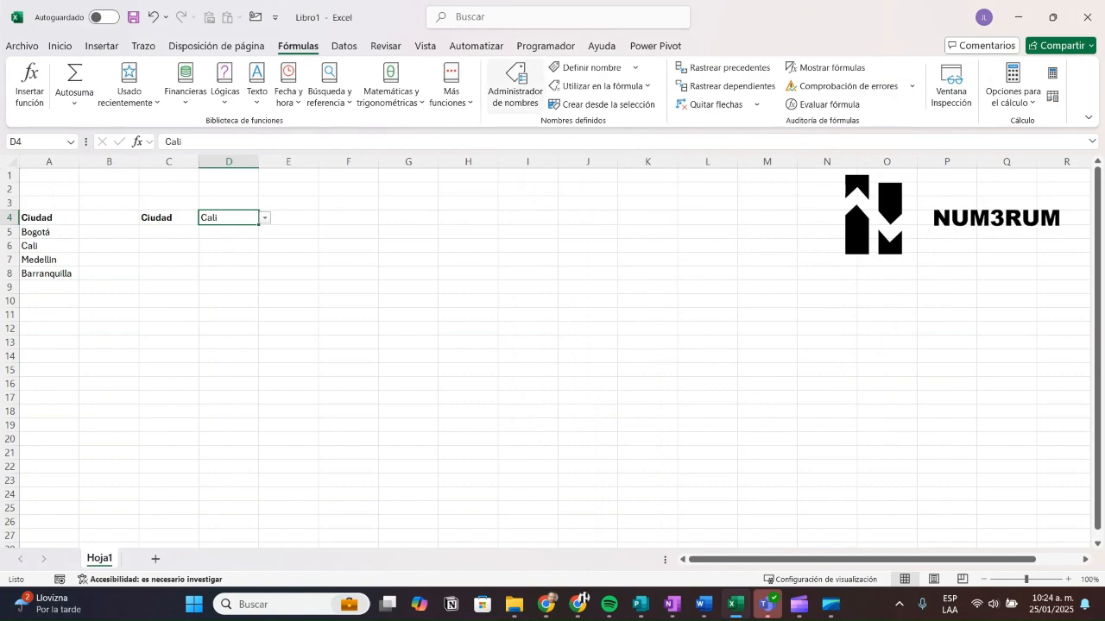
{"action": "left_click", "coordinate": [516, 84]}
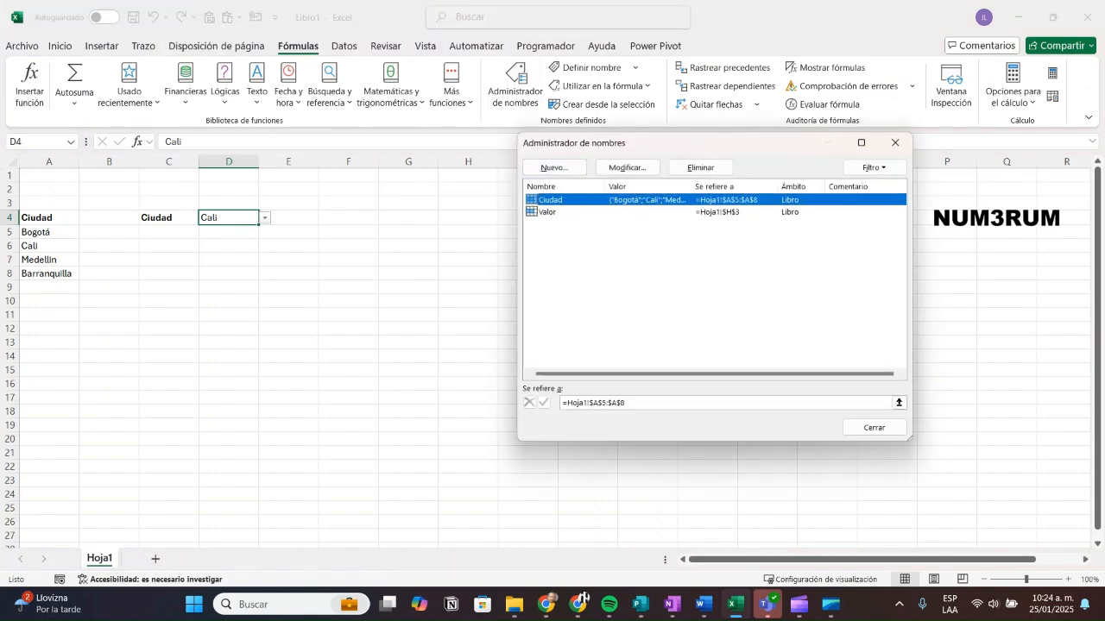
{"action": "left_click", "coordinate": [874, 428]}
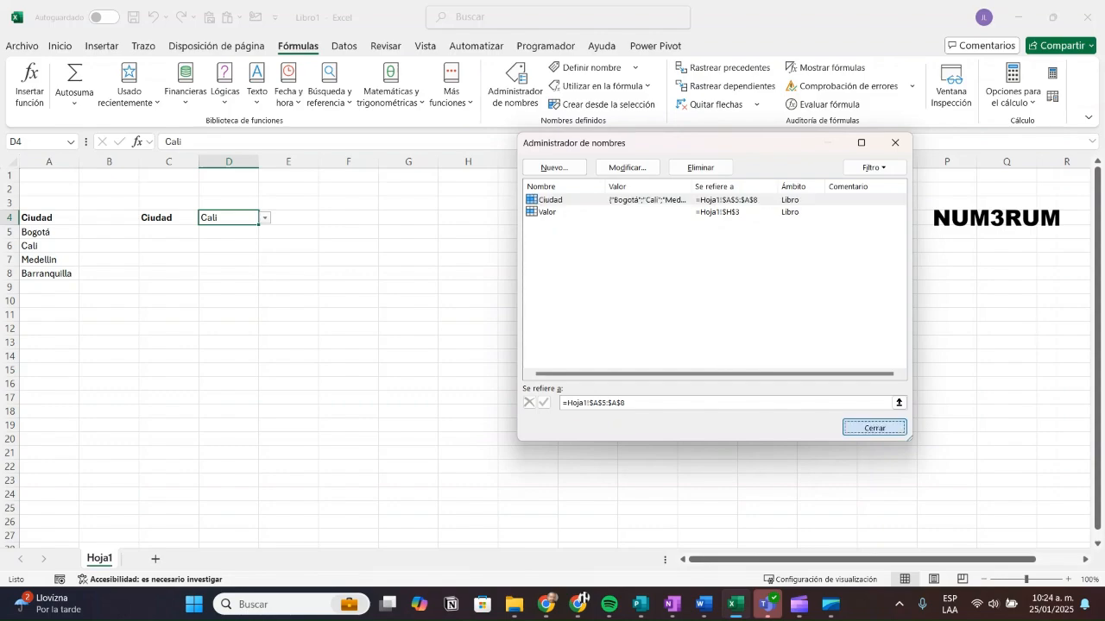
Add the city Cartagena in A9, directly below the existing city list.
{"action": "key", "text": "ctrl+Left"}
{"action": "key", "text": "ctrl+Left"}
{"action": "key", "text": "ctrl+Down"}
{"action": "key", "text": "Down"}
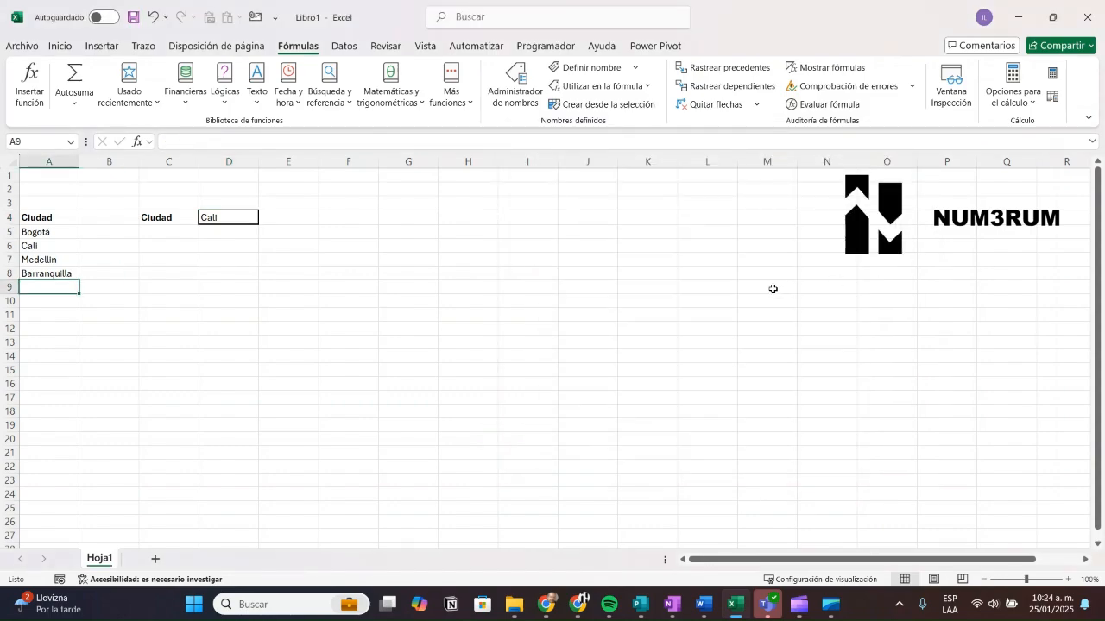
{"action": "type", "text": "Cartagena"}
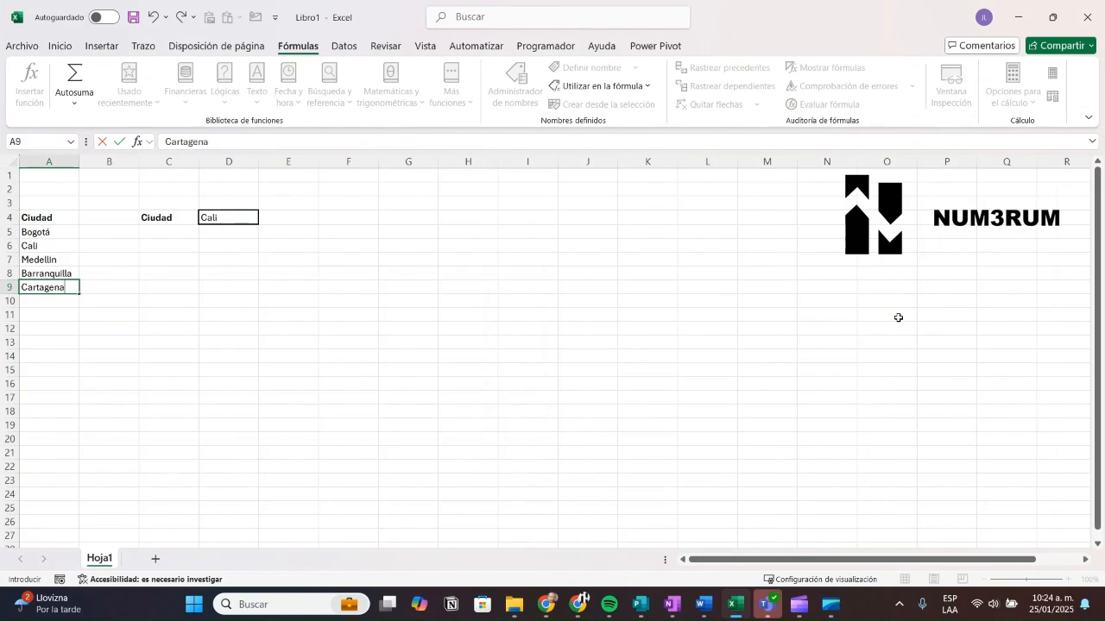
{"action": "key", "text": "Return"}
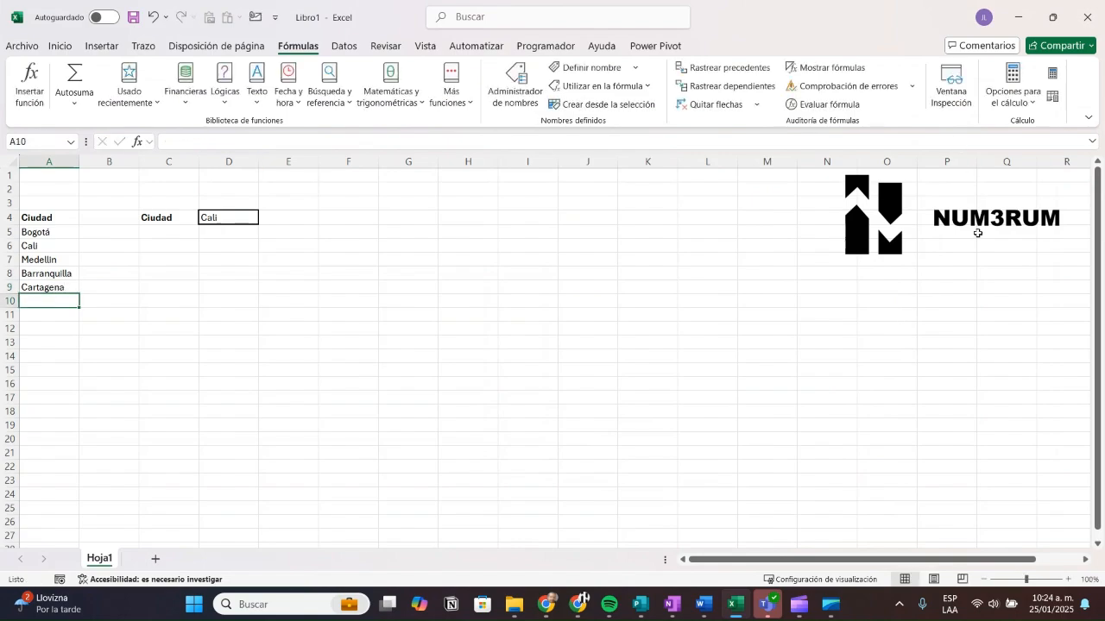
Check whether the drop-down list in D4 includes the newly added city.
{"action": "key", "text": "Right"}
{"action": "key", "text": "Right"}
{"action": "key", "text": "Right"}
{"action": "key", "text": "ctrl+Up"}
{"action": "key", "text": "alt+Down"}
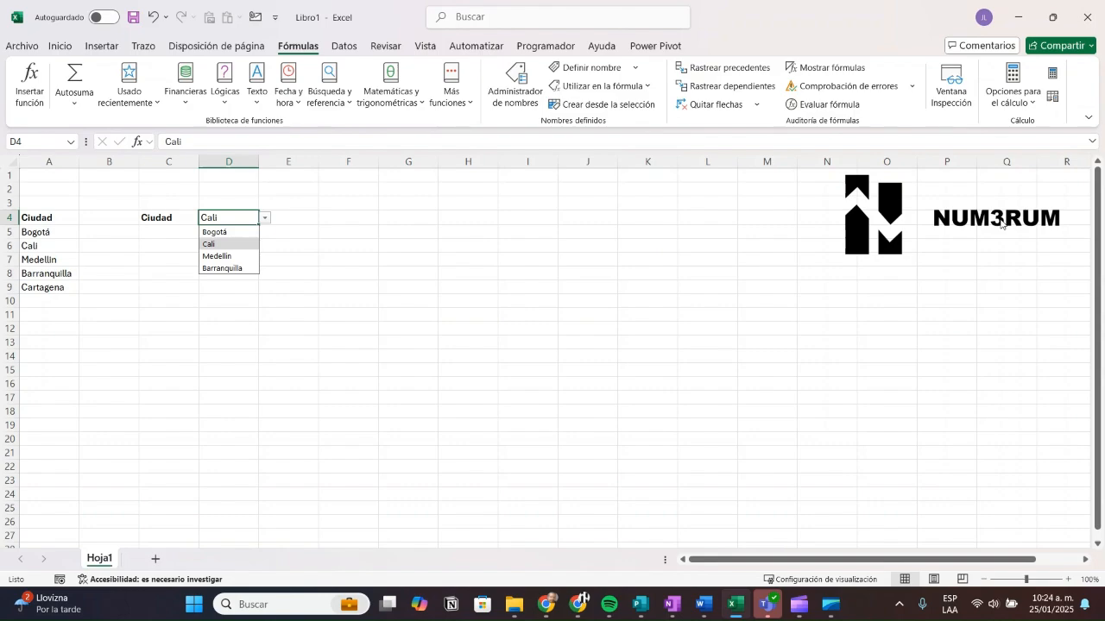
{"action": "key", "text": "Escape"}
Select A5:A8 to check which cells the name Ciudad covers.
{"action": "key", "text": "Left"}
{"action": "key", "text": "Left"}
{"action": "key", "text": "Left"}
{"action": "key", "text": "Down"}
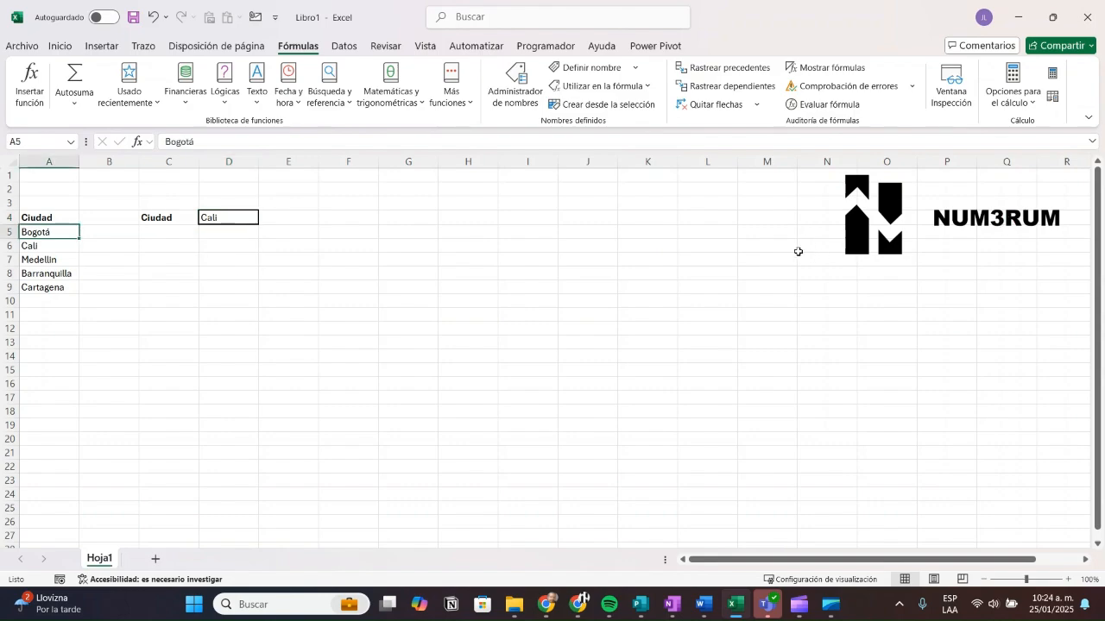
{"action": "key", "text": "shift+Down"}
{"action": "key", "text": "shift+Down"}
{"action": "key", "text": "shift+Down"}
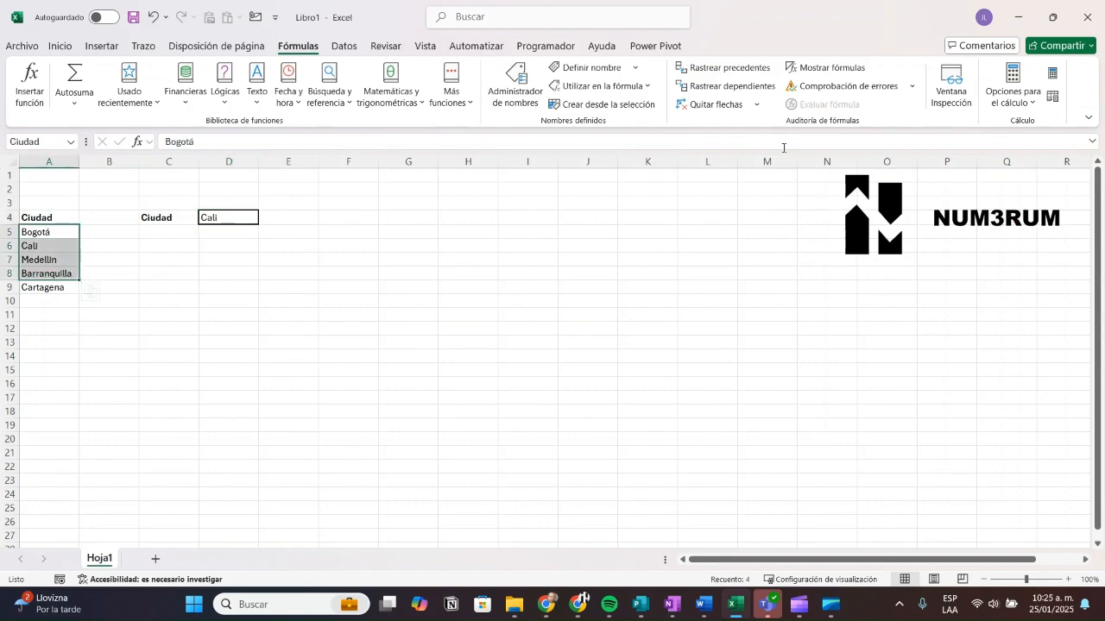
{"action": "key", "text": "Right"}
{"action": "key", "text": "Right"}
{"action": "key", "text": "Down"}
{"action": "key", "text": "Down"}
{"action": "key", "text": "Down"}
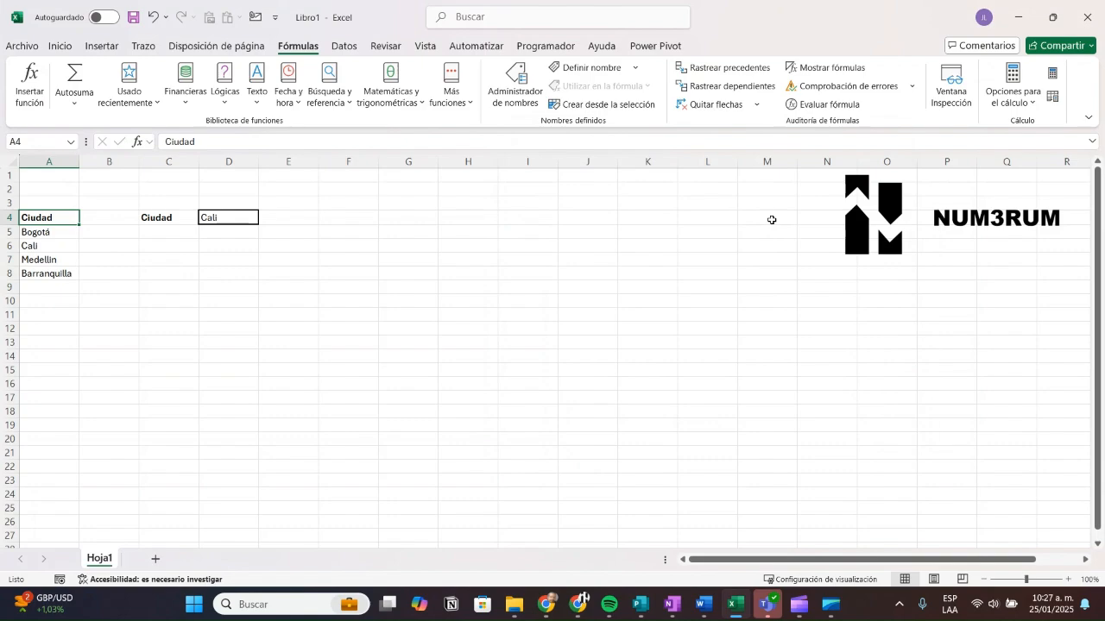
{"action": "key", "text": "Down"}
{"action": "key", "text": "shift+Down"}
{"action": "key", "text": "shift+Down"}
{"action": "key", "text": "shift+Down"}
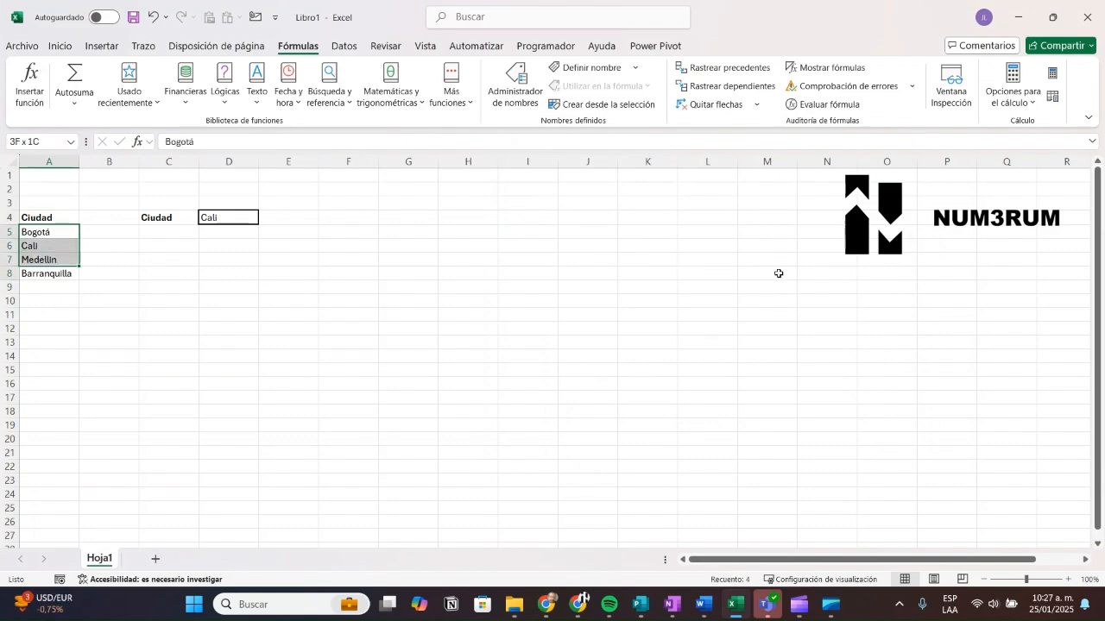
{"action": "key", "text": "Right"}
{"action": "key", "text": "Down"}
{"action": "key", "text": "Down"}
{"action": "key", "text": "Left"}
{"action": "key", "text": "Down"}
{"action": "key", "text": "Down"}
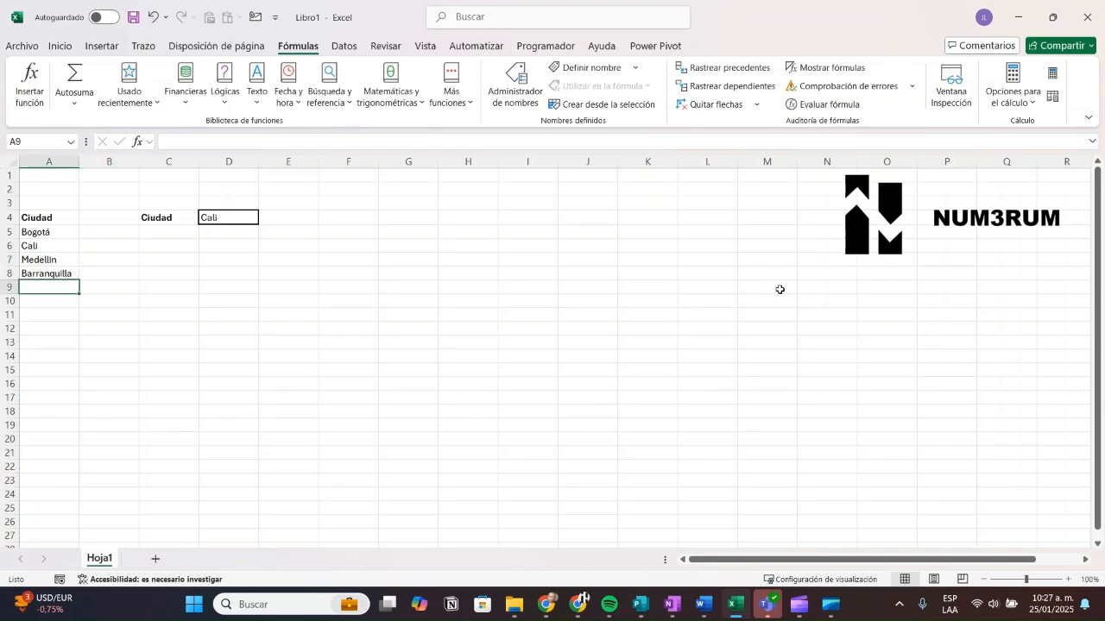
{"action": "key", "text": "Up"}
{"action": "key", "text": "Up"}
{"action": "key", "text": "Up"}
{"action": "key", "text": "Up"}
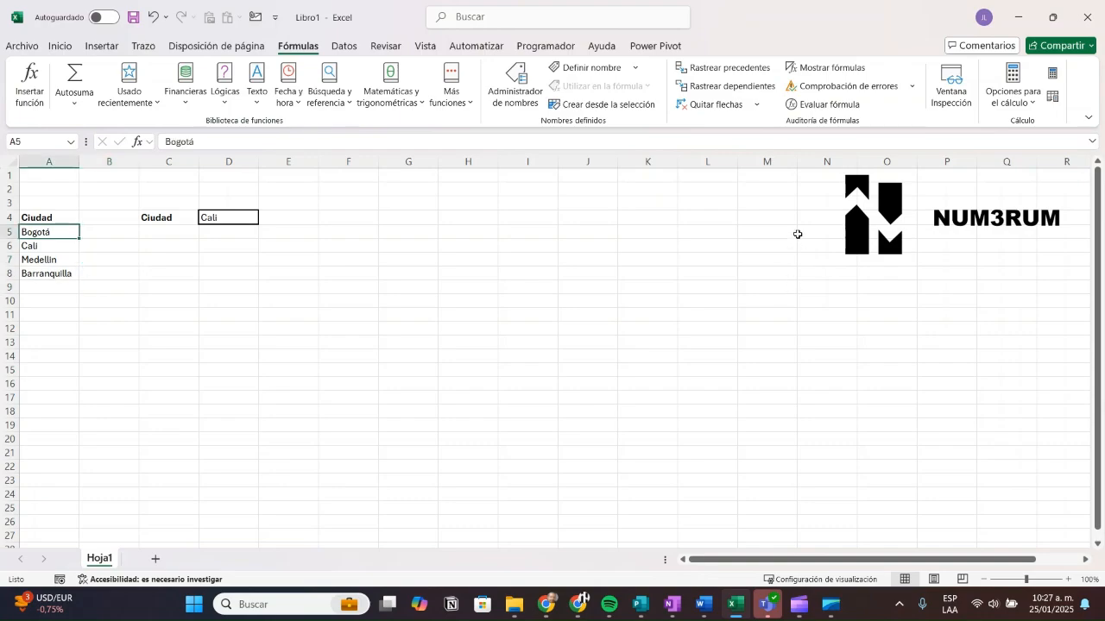
{"action": "key", "text": "Up"}
{"action": "key", "text": "shift+Down"}
{"action": "key", "text": "shift+Down"}
{"action": "key", "text": "shift+Down"}
{"action": "key", "text": "shift+Down"}
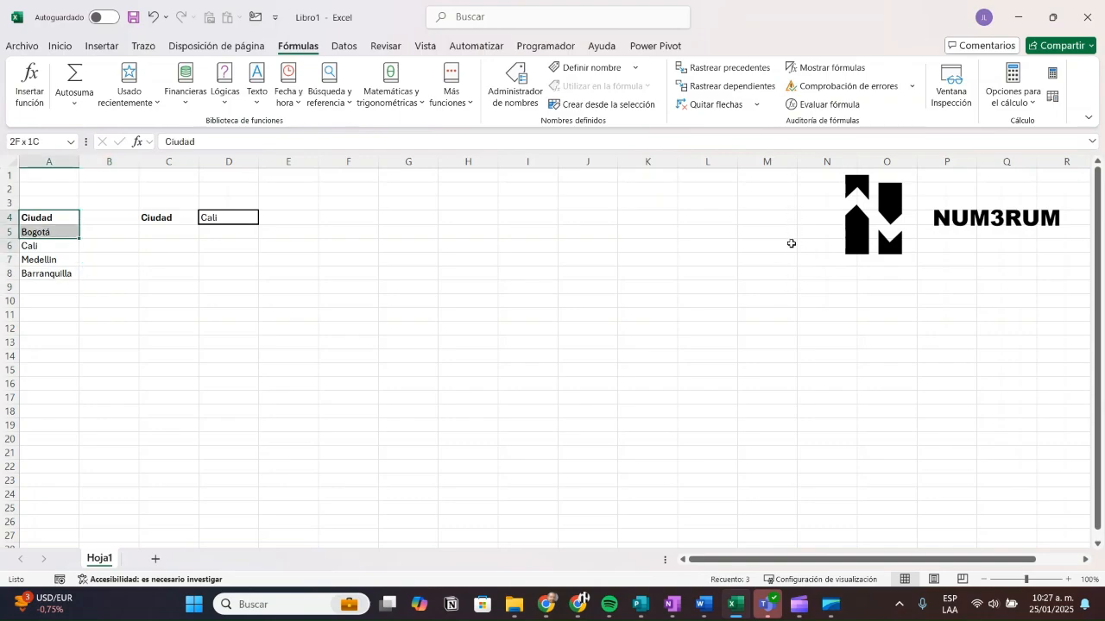
{"action": "key", "text": "Down"}
{"action": "key", "text": "Down"}
{"action": "key", "text": "Down"}
{"action": "key", "text": "Down"}
{"action": "key", "text": "Down"}
{"action": "key", "text": "Right"}
{"action": "key", "text": "Right"}
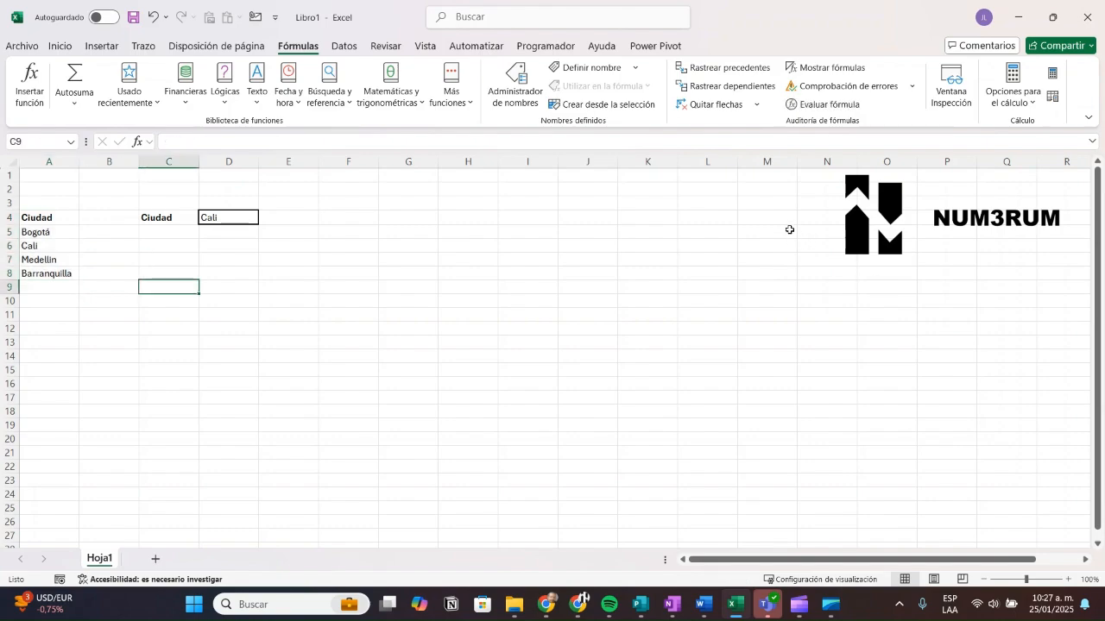
Convert the city list A4:A8 into an Excel table with headers.
{"action": "key", "text": "Left"}
{"action": "key", "text": "Left"}
{"action": "key", "text": "Up"}
{"action": "key", "text": "Up"}
{"action": "key", "text": "Up"}
{"action": "key", "text": "Up"}
{"action": "key", "text": "Up"}
{"action": "key", "text": "shift+Down"}
{"action": "key", "text": "shift+Down"}
{"action": "key", "text": "shift+Down"}
{"action": "key", "text": "shift+Down"}
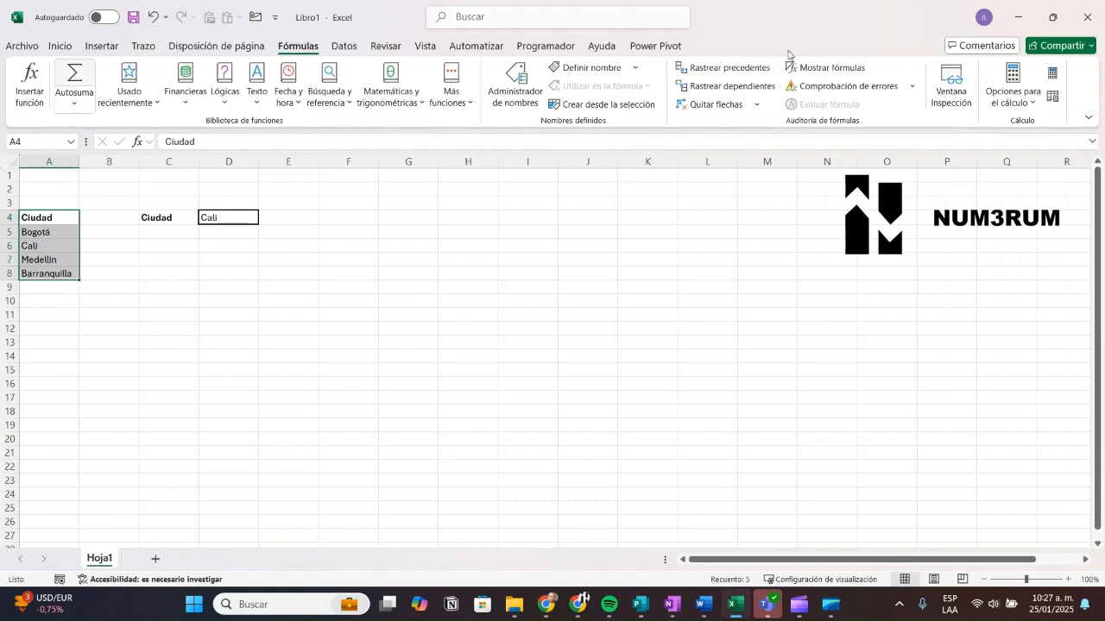
{"action": "scroll", "coordinate": [842, 52], "scroll_direction": "up", "scroll_amount": 3}
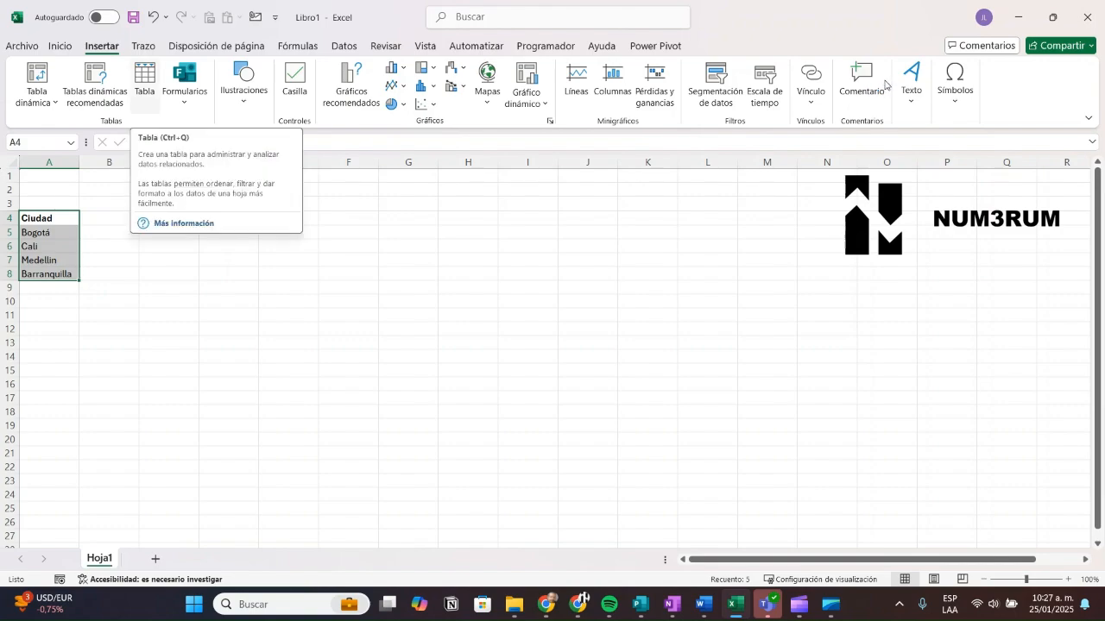
{"action": "key", "text": "ctrl+q"}
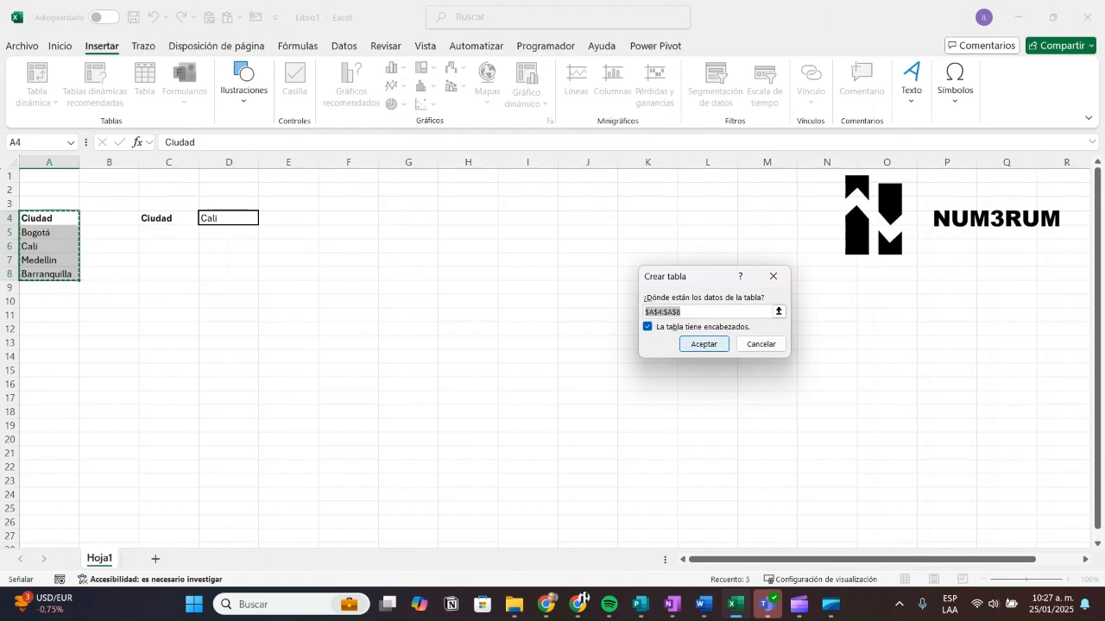
{"action": "key", "text": "Return"}
{"action": "left_click", "coordinate": [168, 343]}
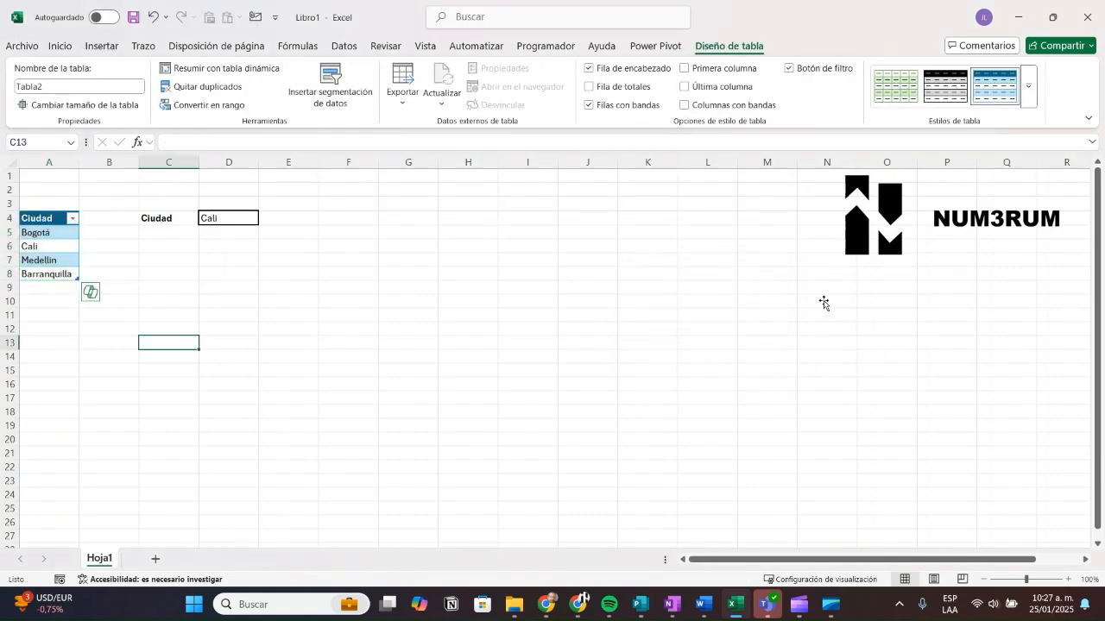
Examine the city entries in A5:A8 of the new table one by one.
{"action": "left_click_drag", "start_coordinate": [61, 233], "coordinate": [60, 274]}
{"action": "left_click", "coordinate": [169, 330]}
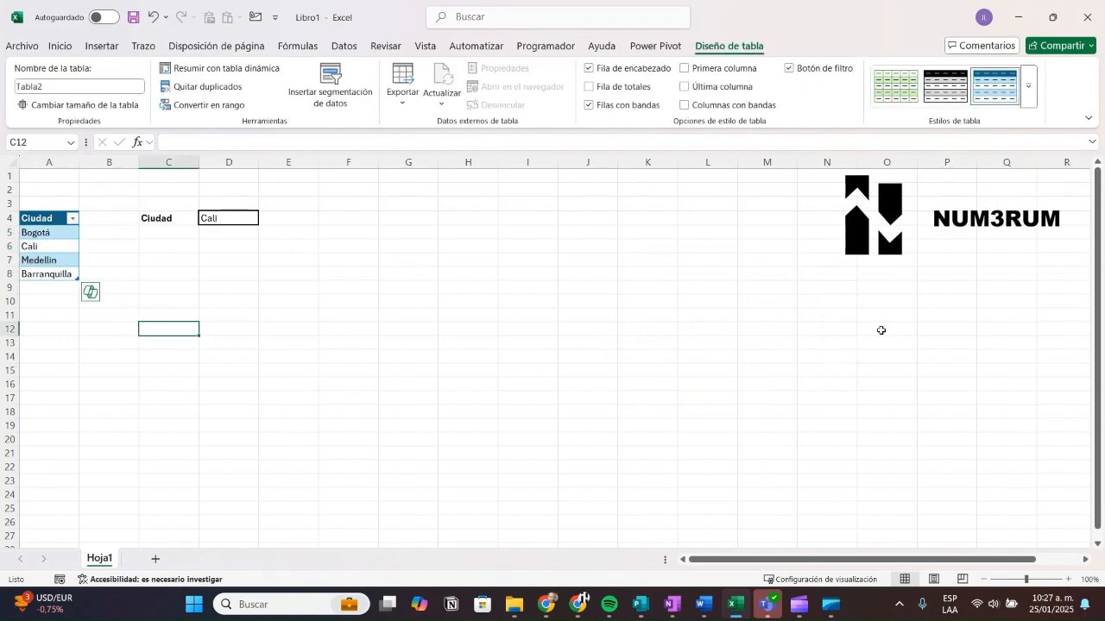
{"action": "left_click", "coordinate": [49, 232]}
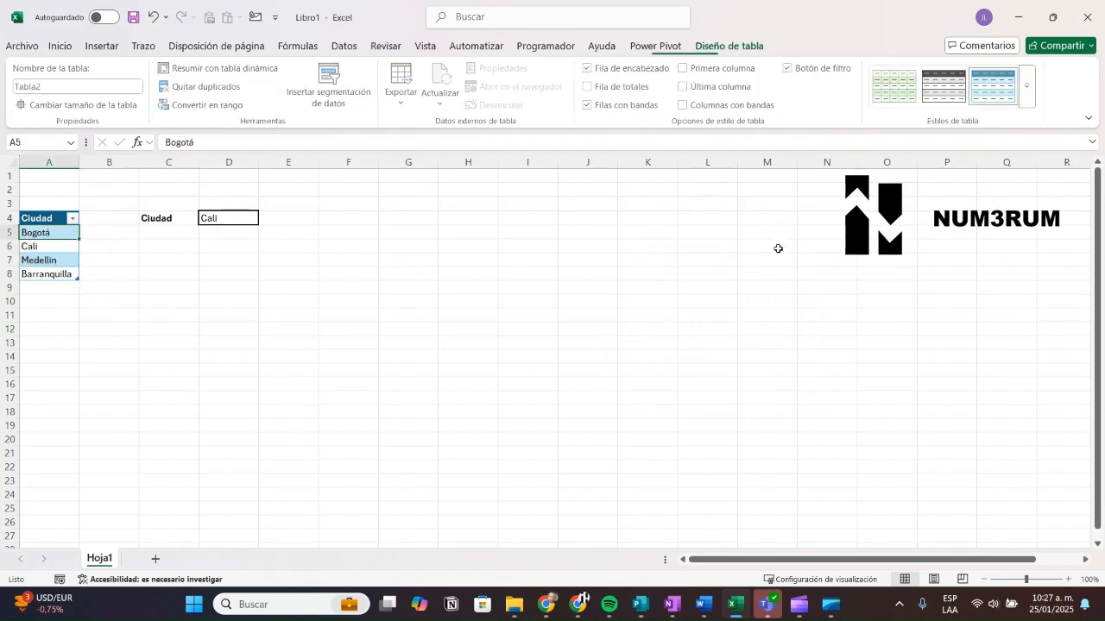
{"action": "left_click", "coordinate": [49, 246]}
{"action": "left_click", "coordinate": [49, 260]}
{"action": "left_click", "coordinate": [49, 273]}
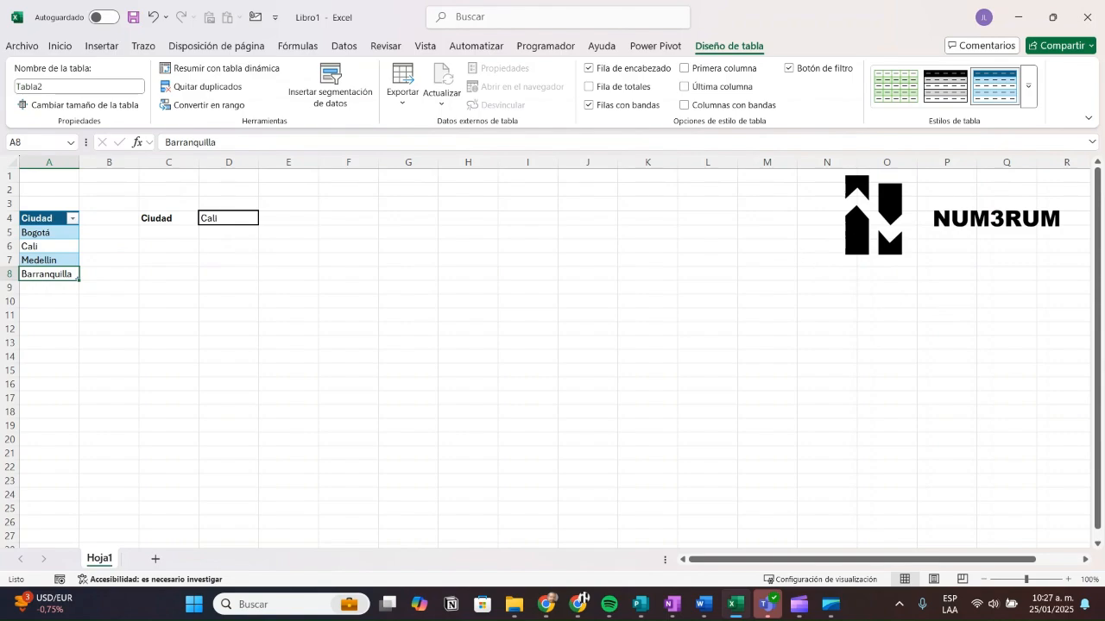
{"action": "key", "text": "Right"}
{"action": "key", "text": "Right"}
{"action": "key", "text": "Right"}
{"action": "key", "text": "Right"}
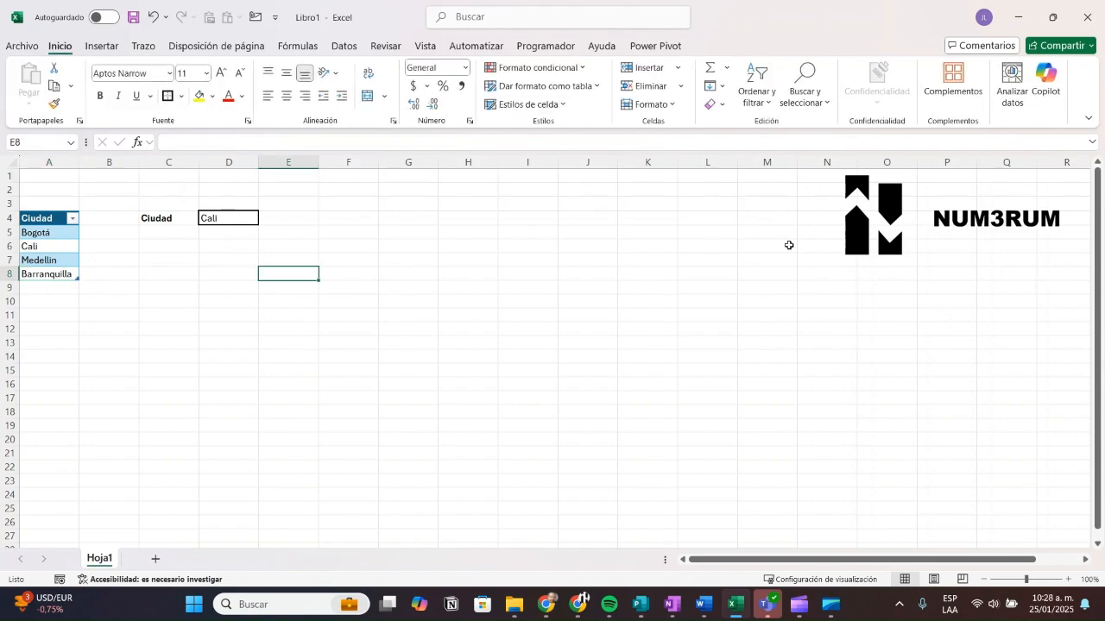
Rename the city table as Tabla.
{"action": "left_click", "coordinate": [49, 246]}
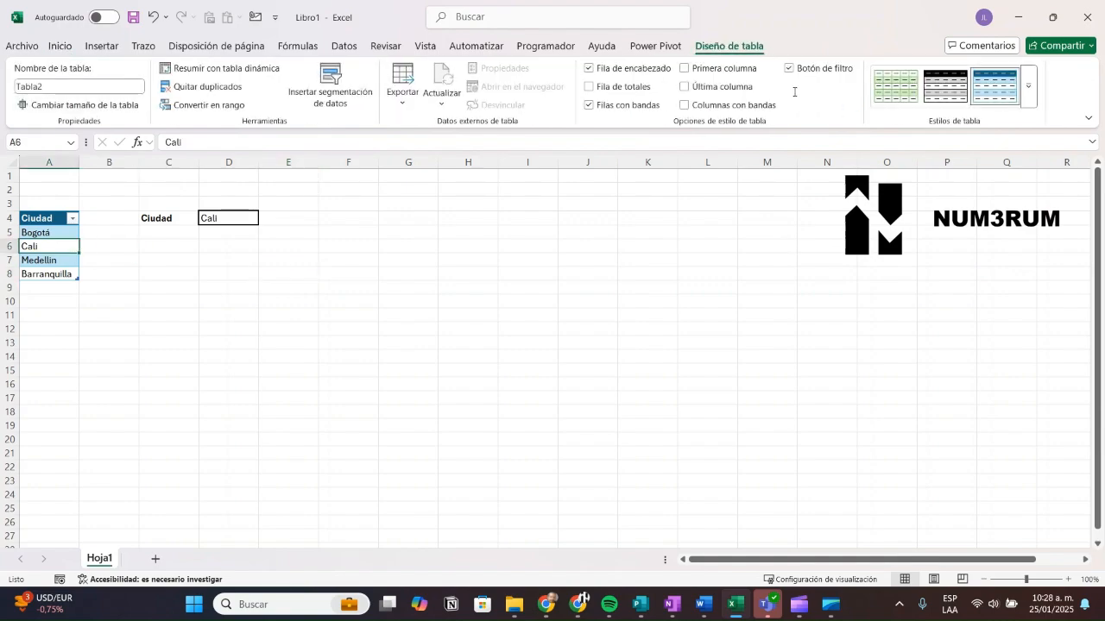
{"action": "left_click", "coordinate": [79, 87]}
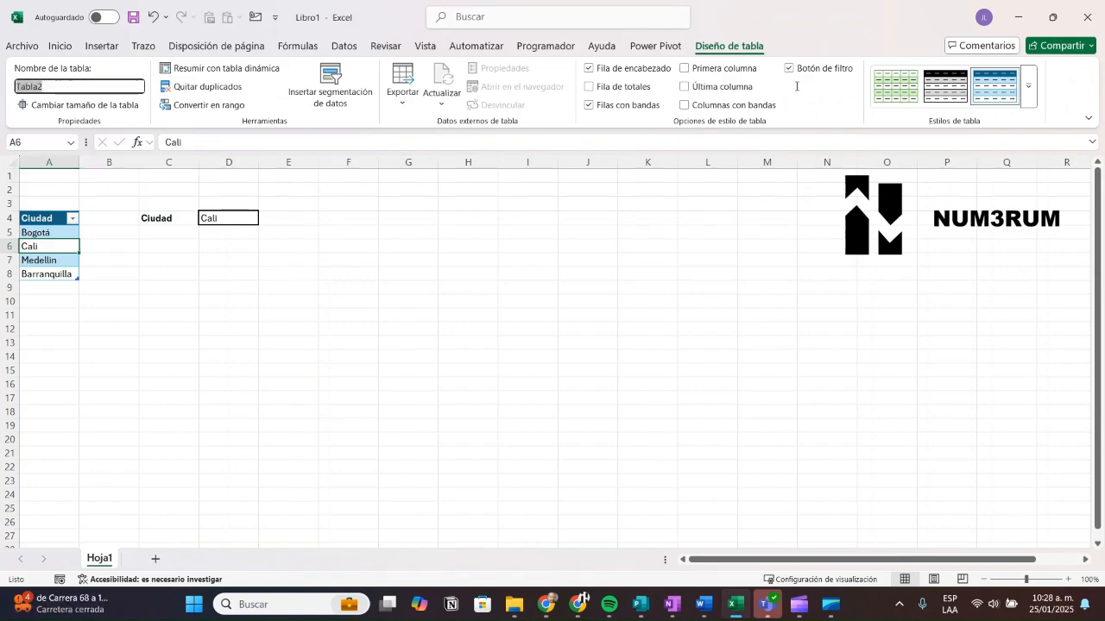
{"action": "left_click", "coordinate": [80, 86]}
{"action": "key", "text": "BackSpace"}
{"action": "key", "text": "Return"}
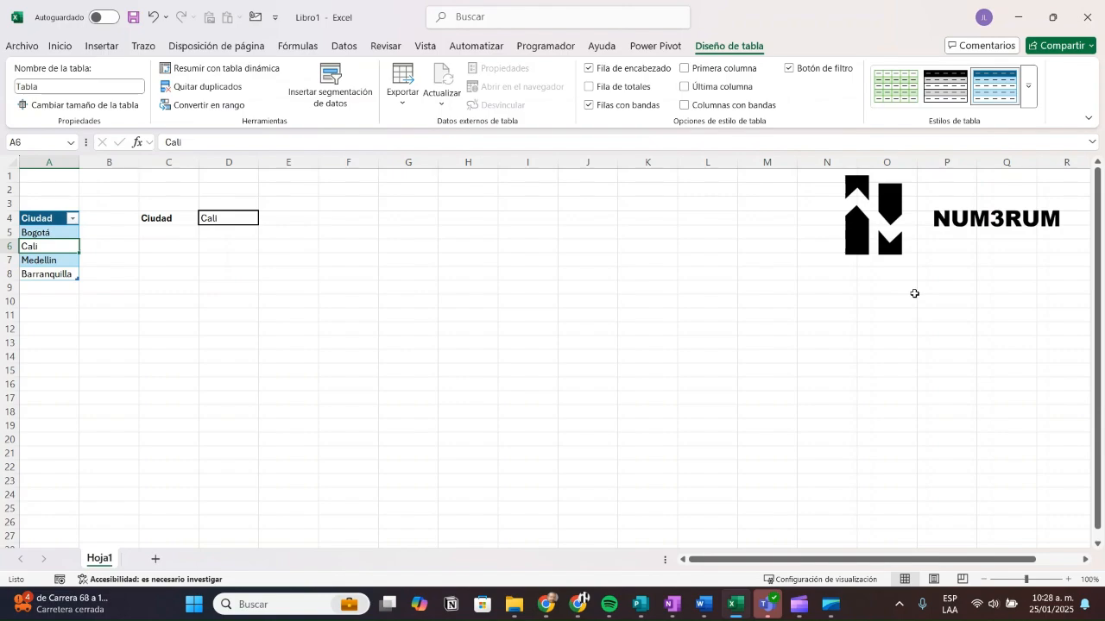
Add the city Cartagena in A9, directly below the table, to test its automatic expansion.
{"action": "key", "text": "Up"}
{"action": "key", "text": "shift+Down"}
{"action": "key", "text": "shift+Down"}
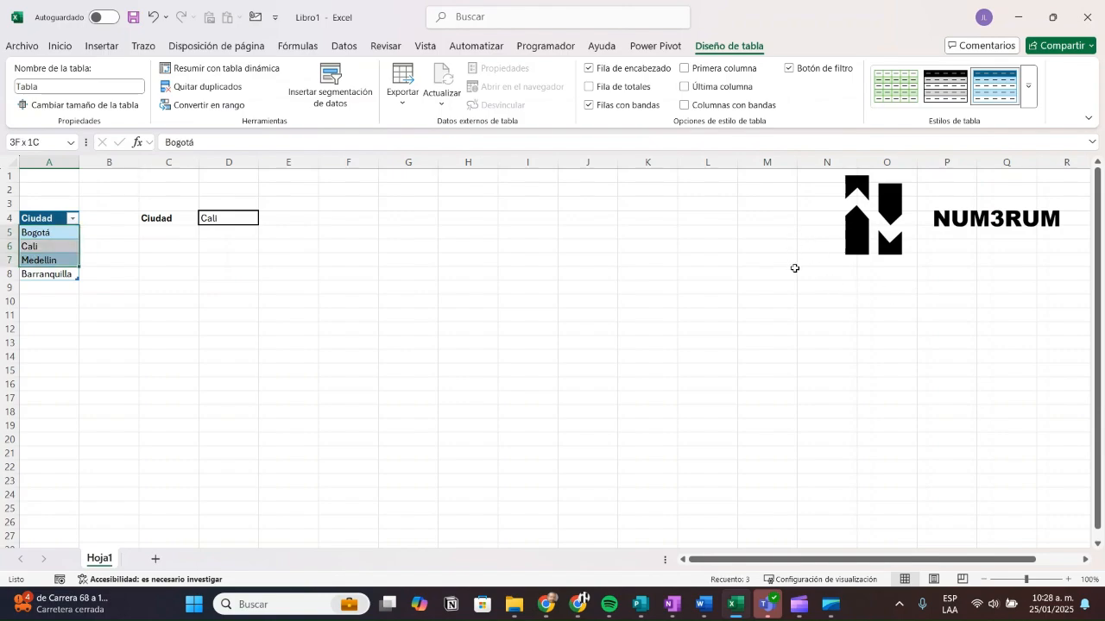
{"action": "key", "text": "shift+Down"}
{"action": "key", "text": "Right"}
{"action": "key", "text": "Down"}
{"action": "key", "text": "Down"}
{"action": "key", "text": "Down"}
{"action": "key", "text": "Down"}
{"action": "key", "text": "Left"}
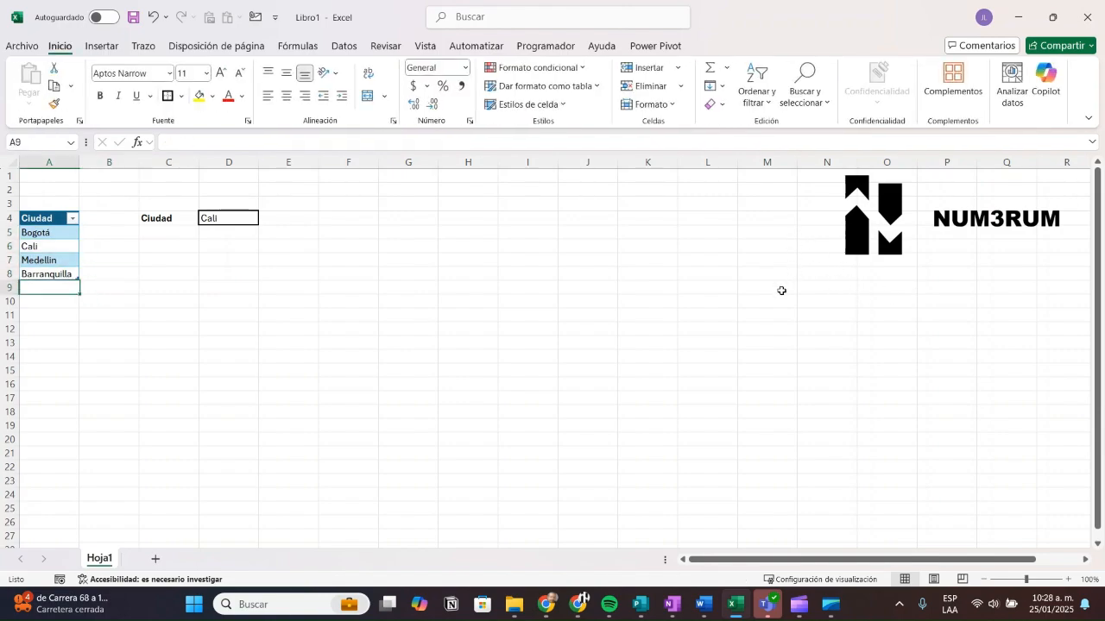
{"action": "type", "text": "Cartag"}
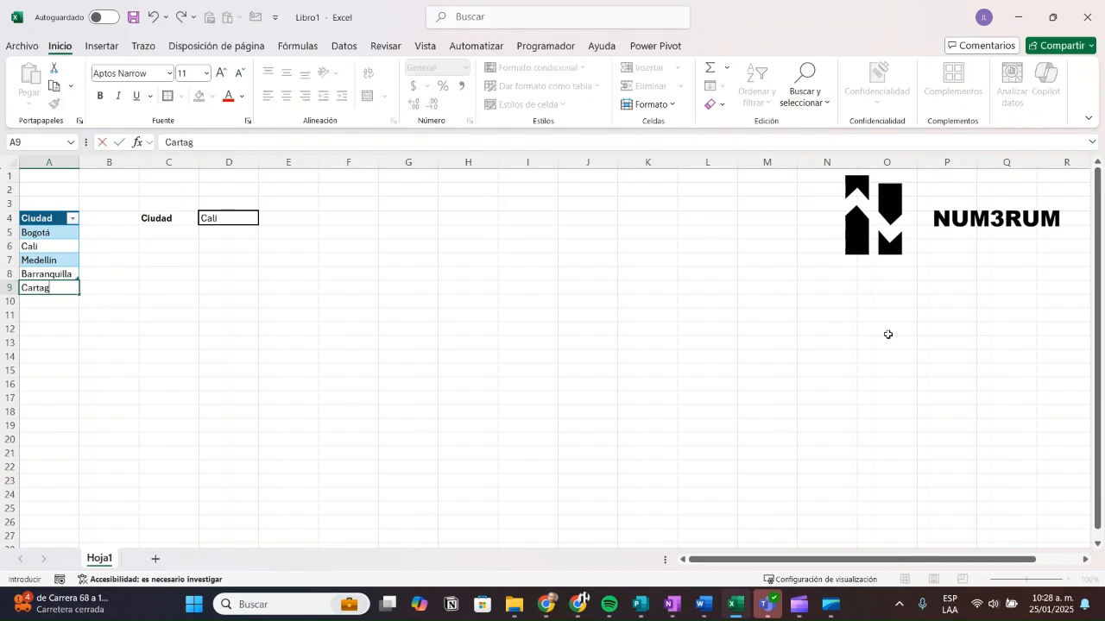
{"action": "type", "text": "ena"}
{"action": "key", "text": "Return"}
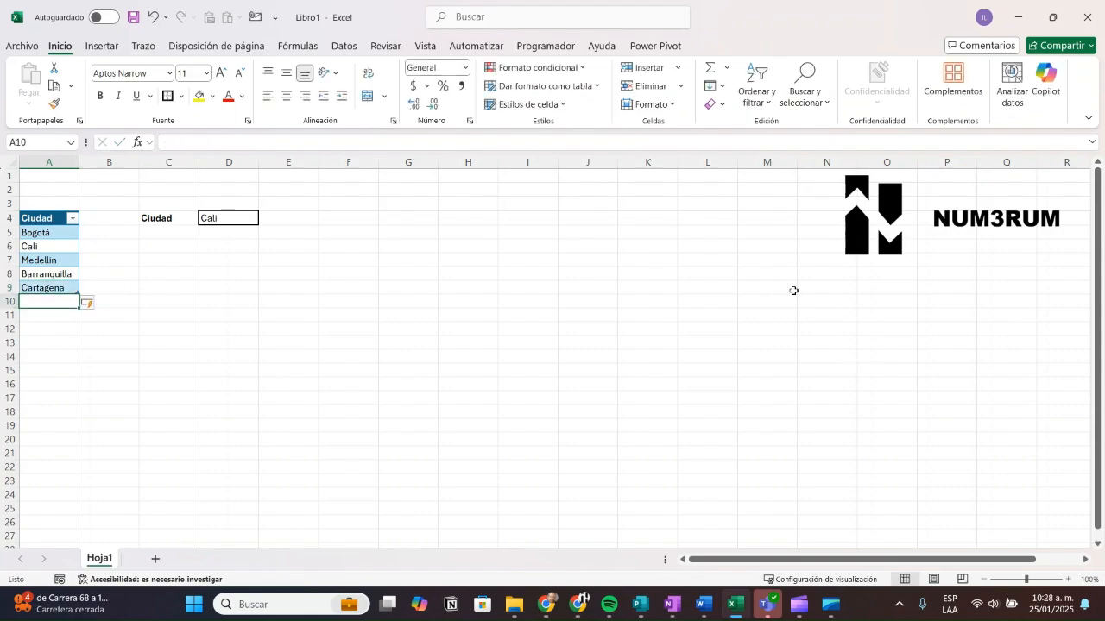
Add the cities Bucaramanga in A10 and Villavicencio in A11 to extend the table further.
{"action": "key", "text": "Up"}
{"action": "key", "text": "Down"}
{"action": "type", "text": "Bucaramanga"}
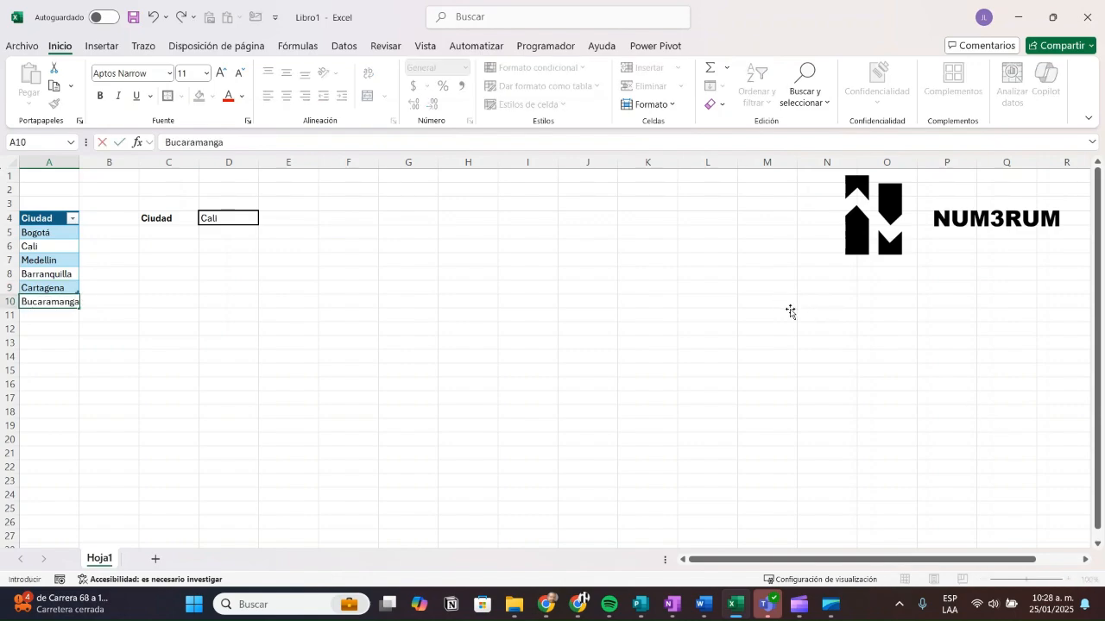
{"action": "key", "text": "Return"}
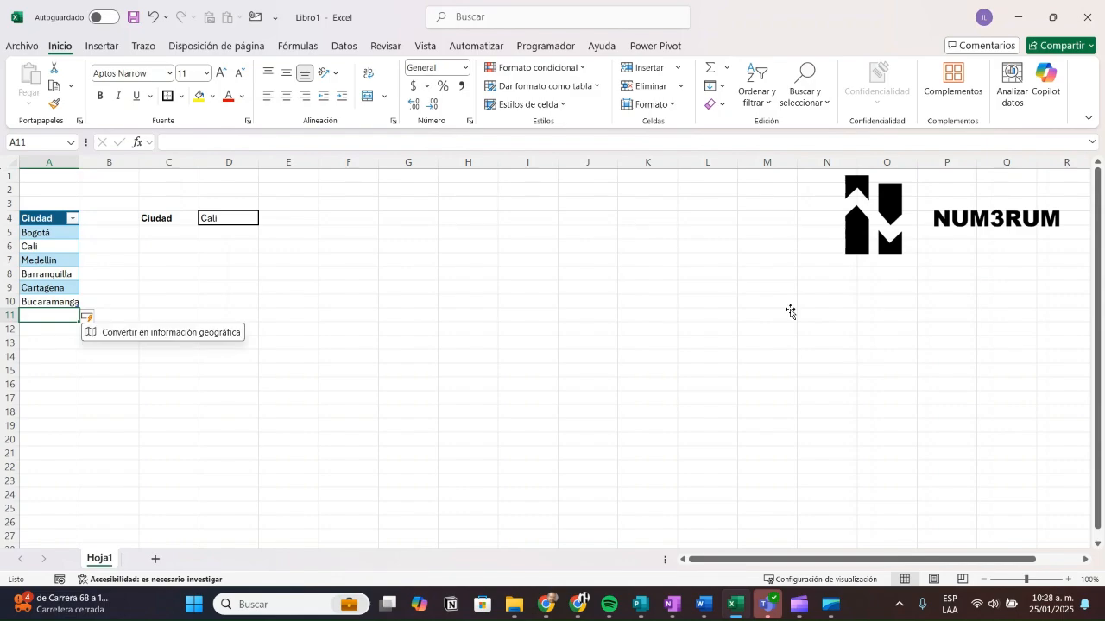
{"action": "type", "text": "Vill"}
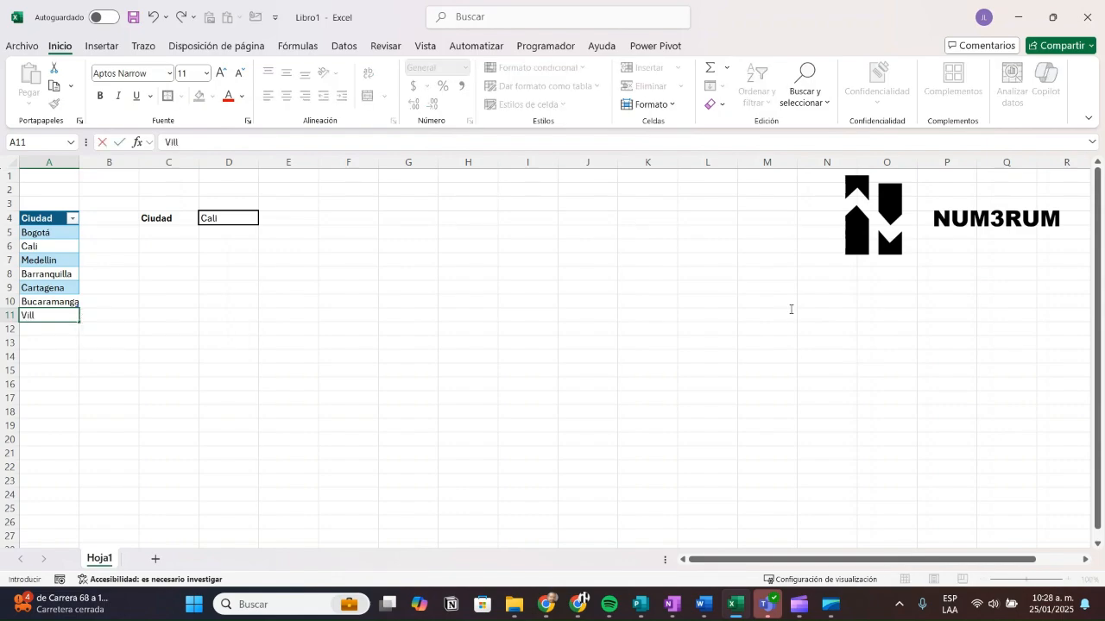
{"action": "type", "text": "avicencio"}
{"action": "key", "text": "Return"}
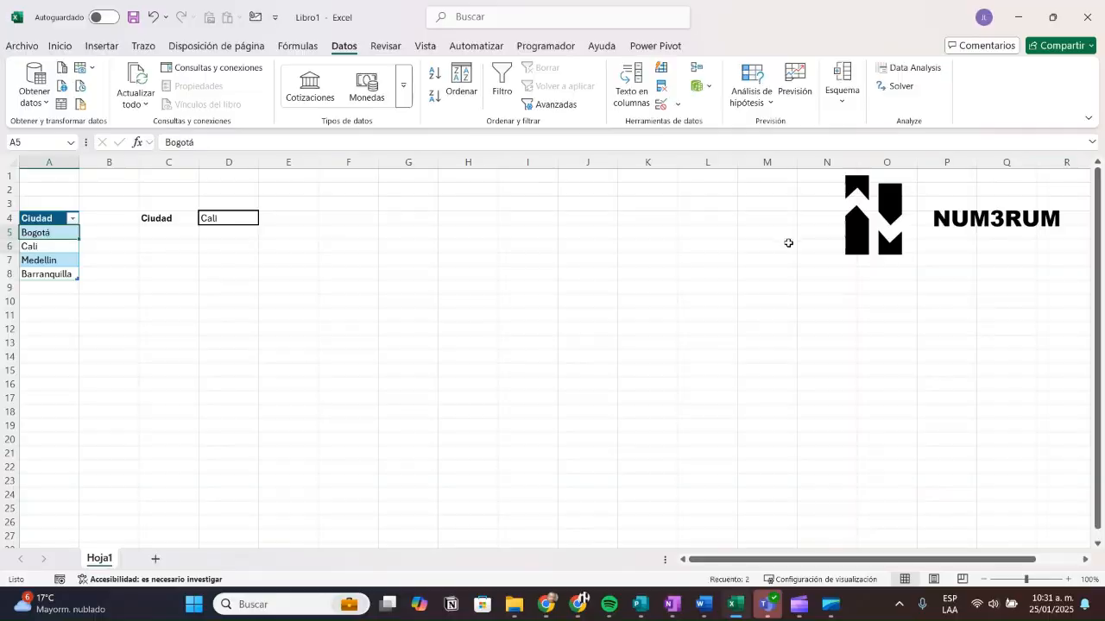
Select the table's cities A5:A8 and check the name assigned to the table.
{"action": "left_click_drag", "start_coordinate": [785, 242], "coordinate": [783, 272]}
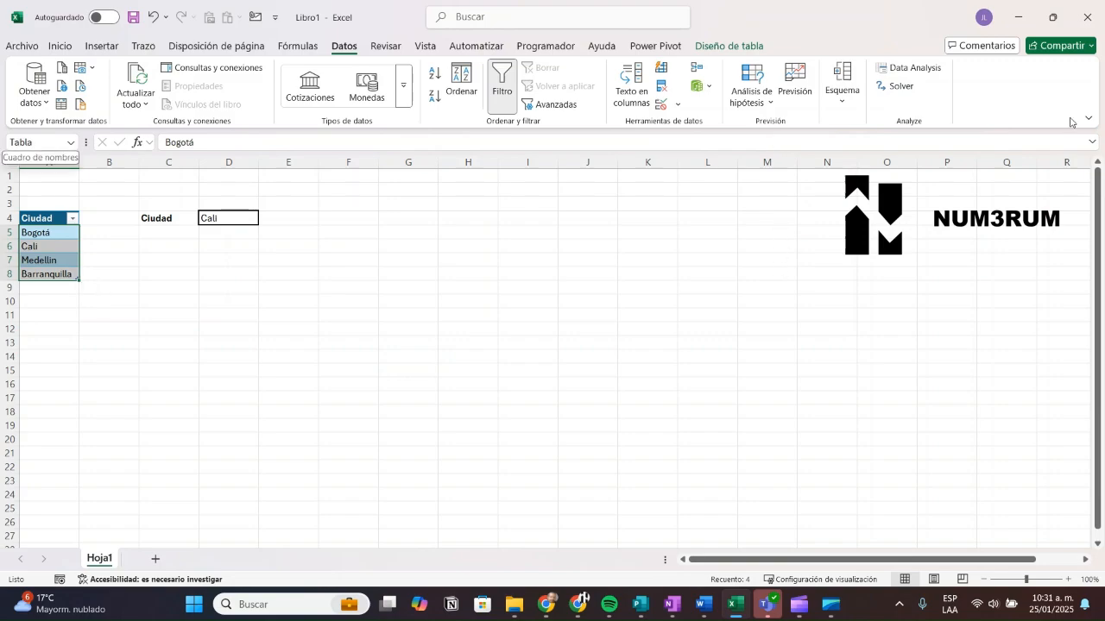
{"action": "left_click", "coordinate": [730, 46]}
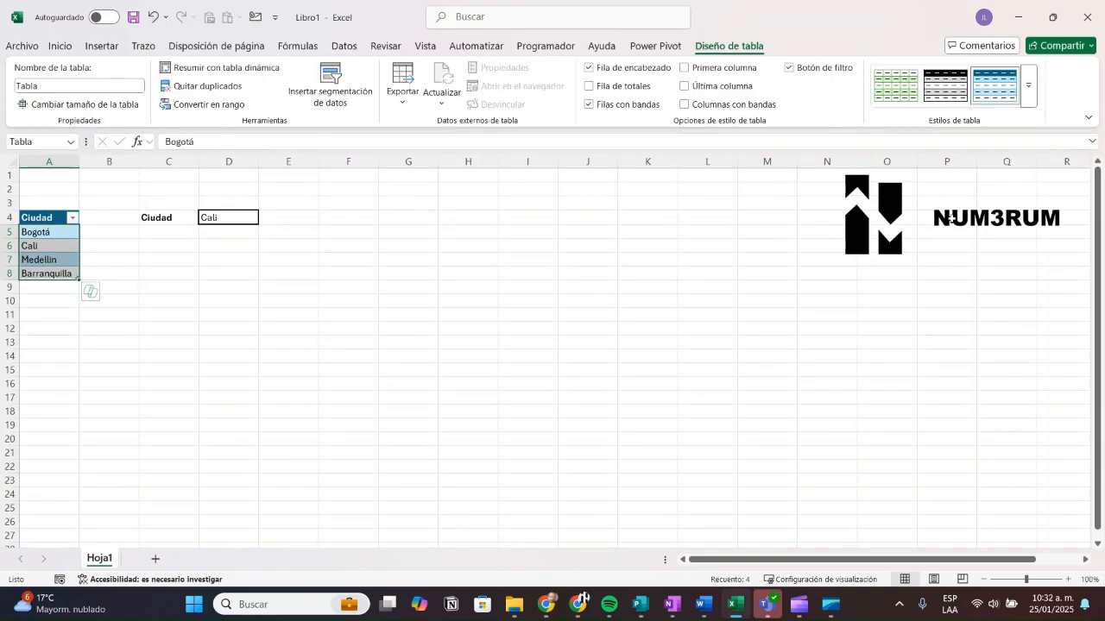
Try to set the data validation of D4 to a list with =Tabla as its source.
{"action": "key", "text": "Up"}
{"action": "key", "text": "Right"}
{"action": "key", "text": "Right"}
{"action": "key", "text": "Right"}
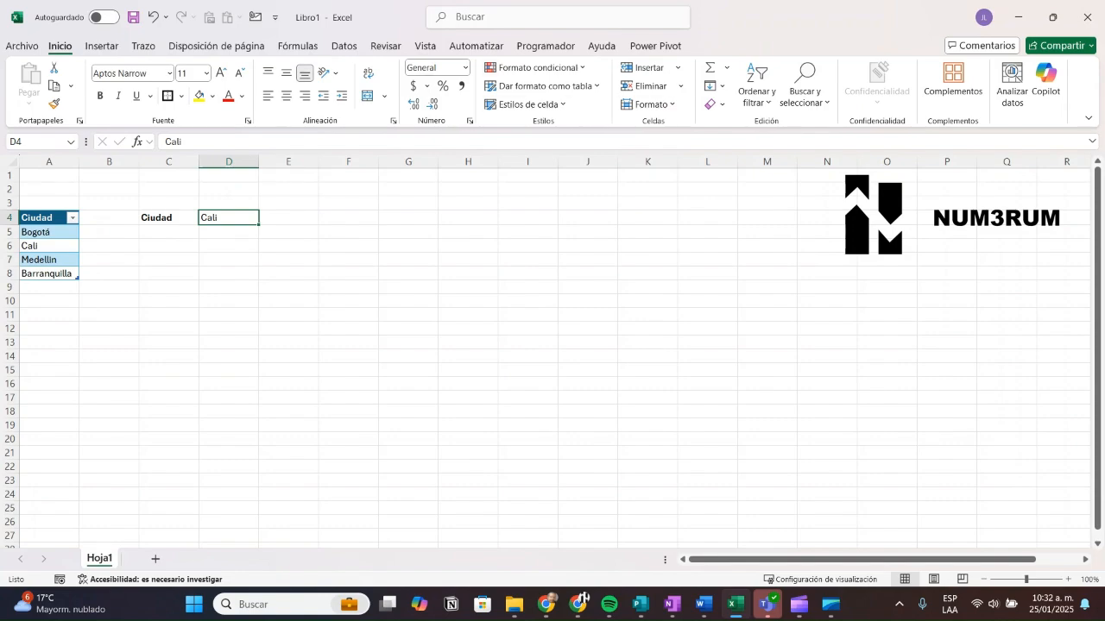
{"action": "key", "text": "alt+d"}
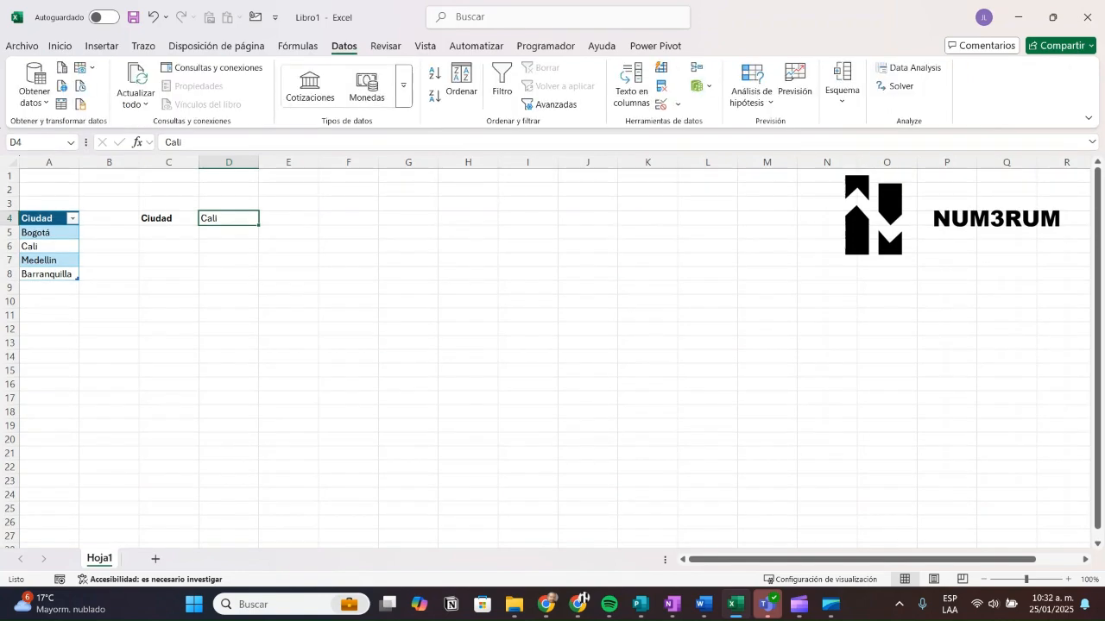
{"action": "left_click", "coordinate": [677, 104]}
{"action": "left_click", "coordinate": [720, 124]}
{"action": "left_click", "coordinate": [662, 253]}
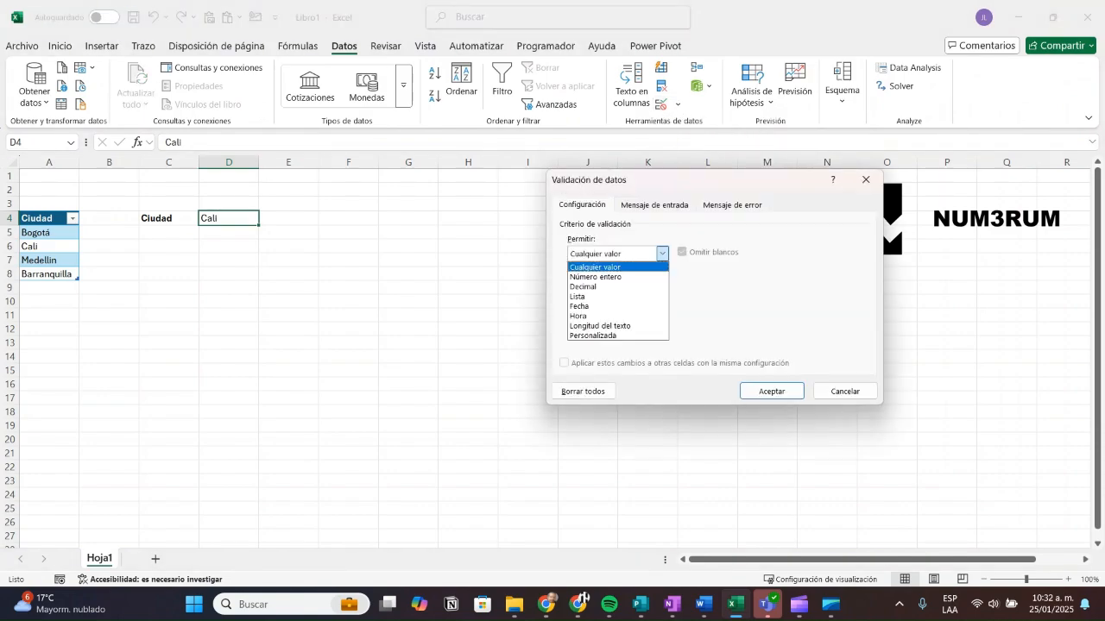
{"action": "left_click", "coordinate": [596, 297]}
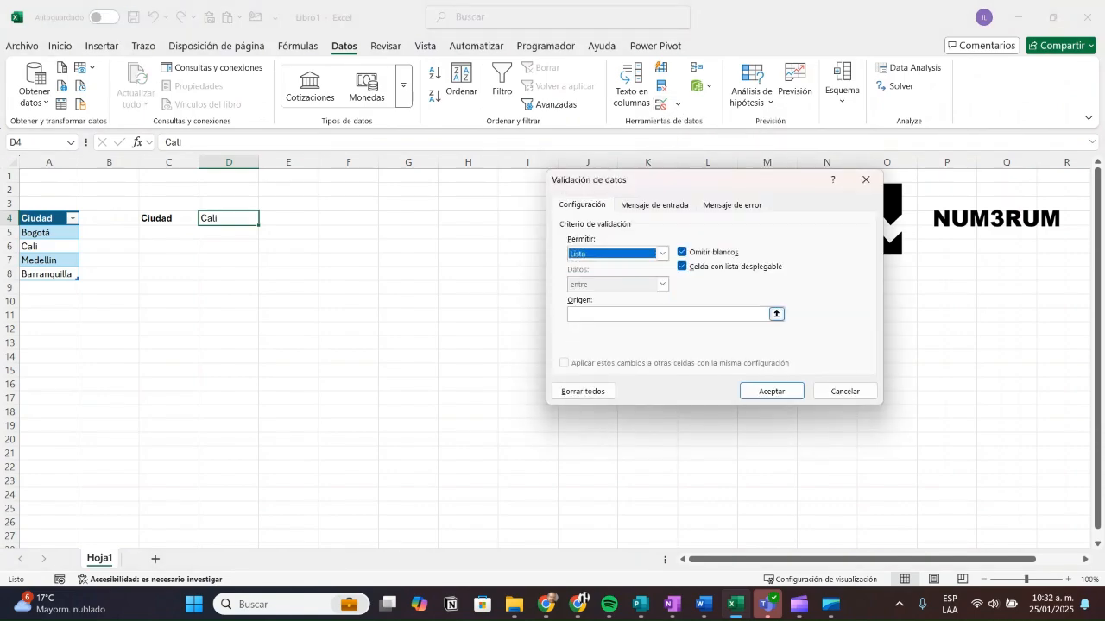
{"action": "left_click", "coordinate": [777, 315]}
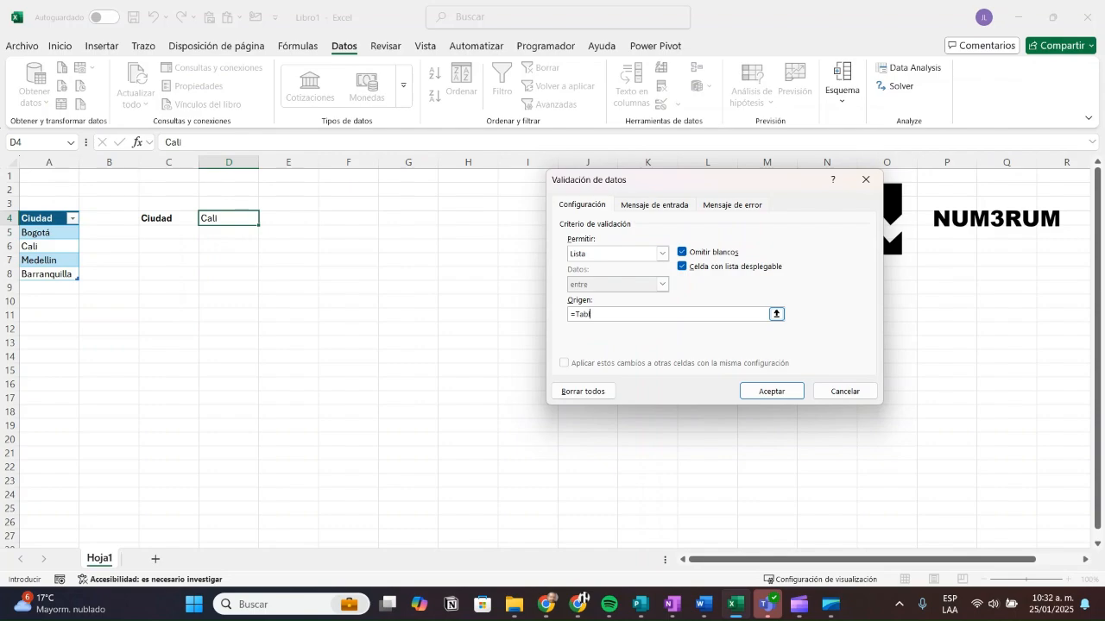
{"action": "left_click", "coordinate": [771, 391]}
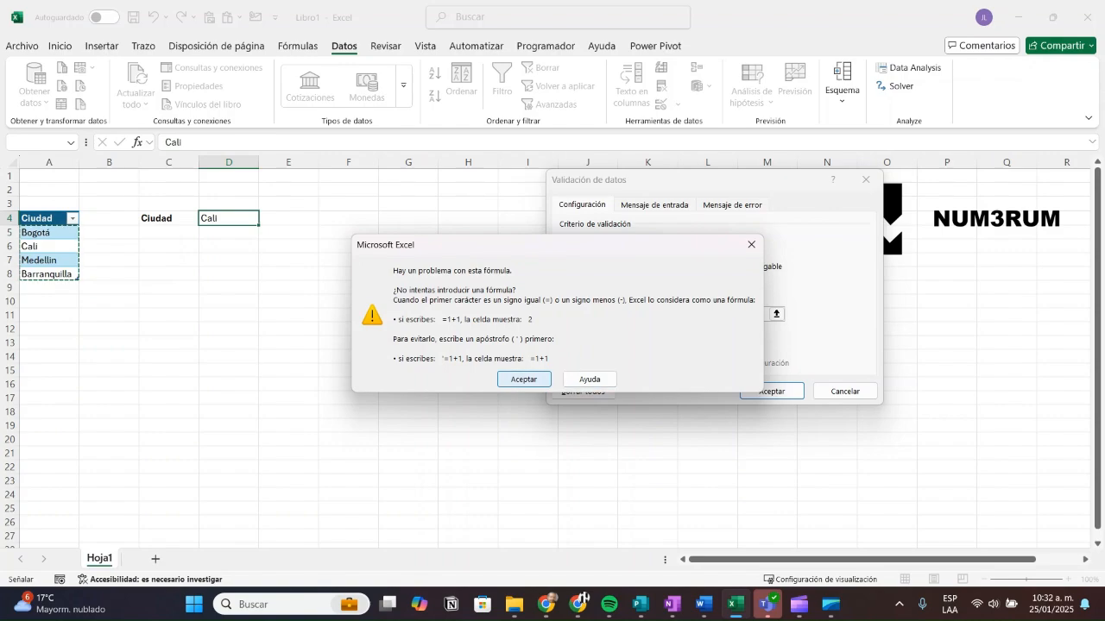
{"action": "key", "text": "Return"}
{"action": "key", "text": "Tab"}
{"action": "key", "text": "Tab"}
{"action": "key", "text": "Tab"}
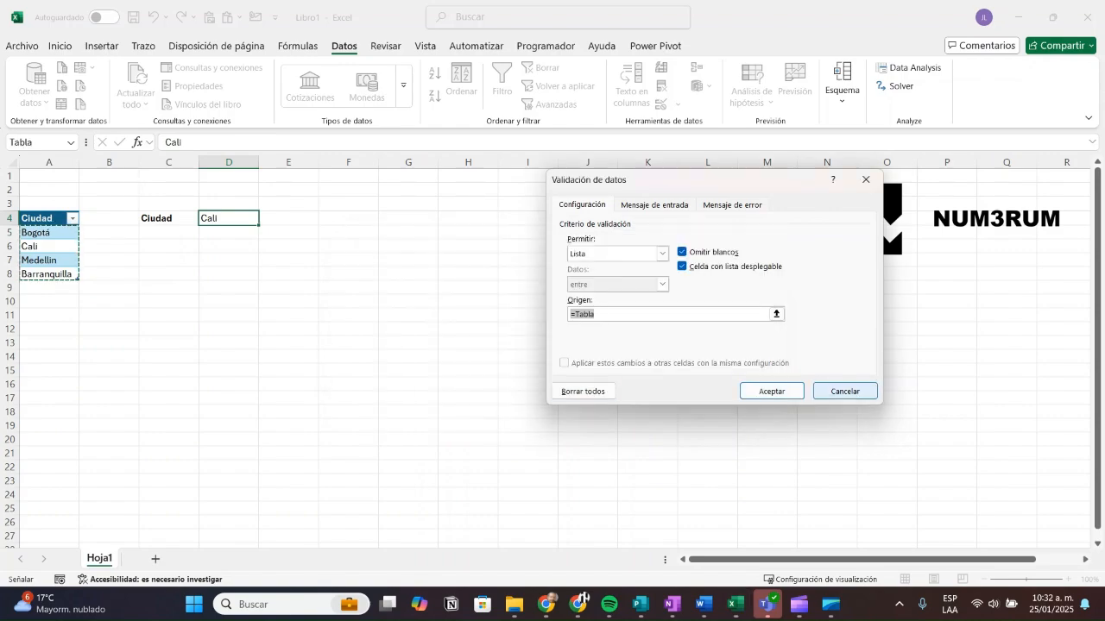
{"action": "key", "text": "Return"}
Select A5:A8 to check which cells the table Tabla covers.
{"action": "key", "text": "Down"}
{"action": "key", "text": "Down"}
{"action": "key", "text": "Down"}
{"action": "key", "text": "Down"}
{"action": "key", "text": "Down"}
{"action": "key", "text": "Down"}
{"action": "key", "text": "Down"}
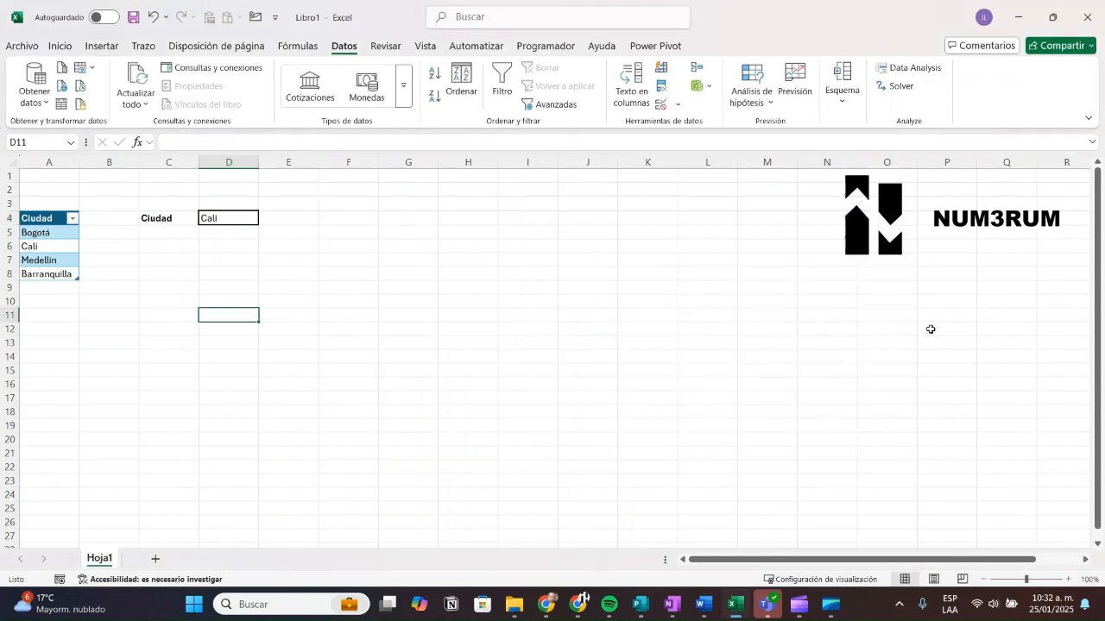
{"action": "left_click_drag", "start_coordinate": [49, 233], "coordinate": [49, 275]}
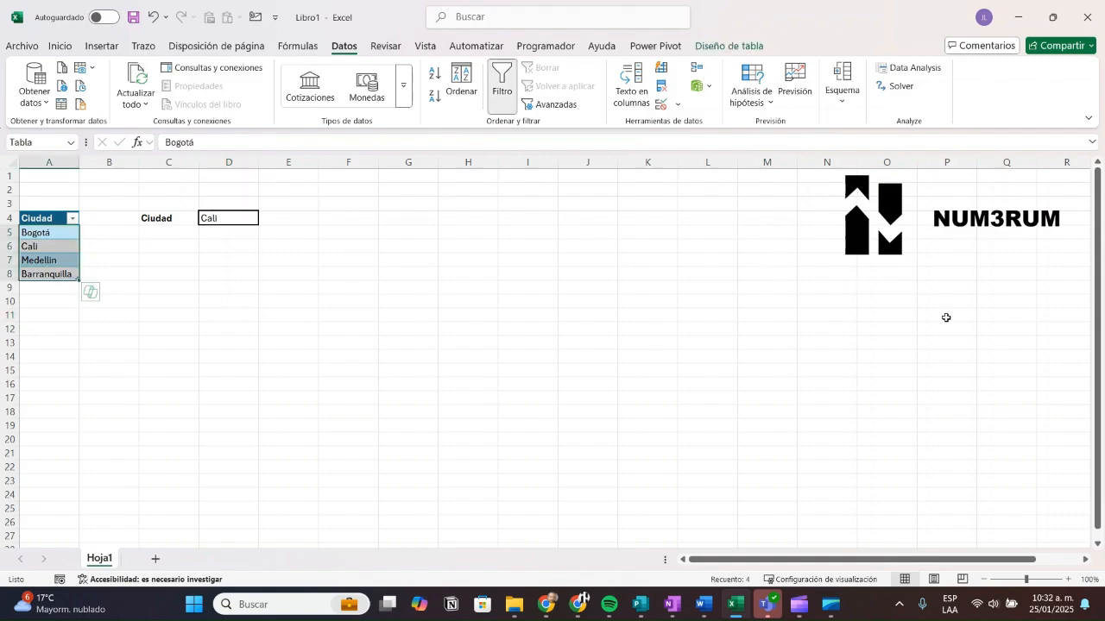
{"action": "left_click", "coordinate": [221, 316]}
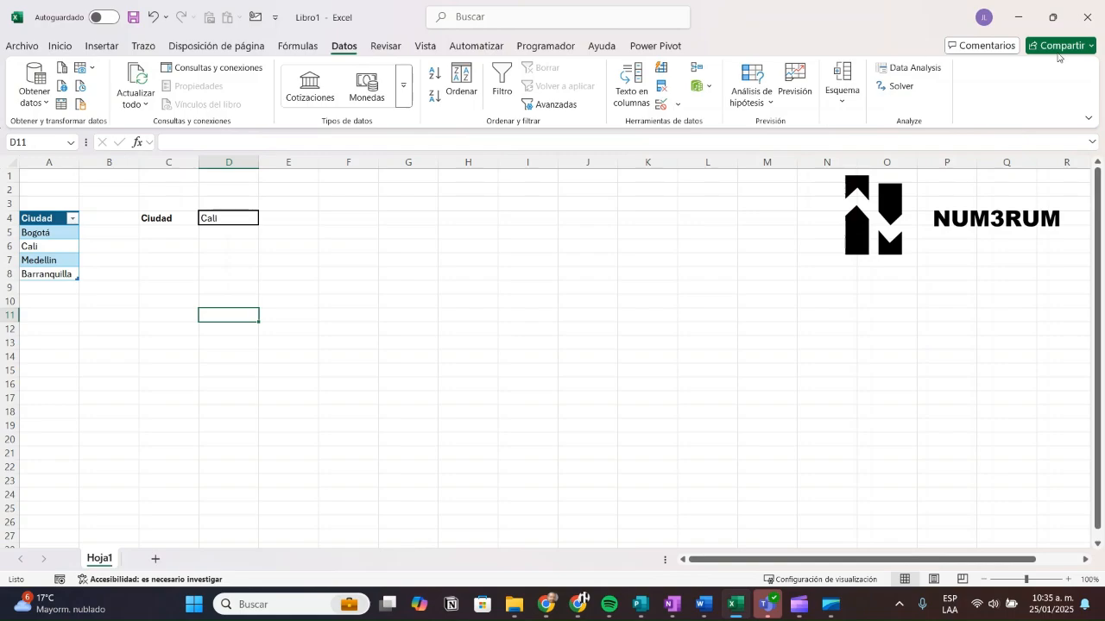
Start a new workbook-scoped defined name Ciudad with the comment "Lista dinámica de Ciudades".
{"action": "scroll", "coordinate": [1043, 54], "scroll_direction": "up", "scroll_amount": 1}
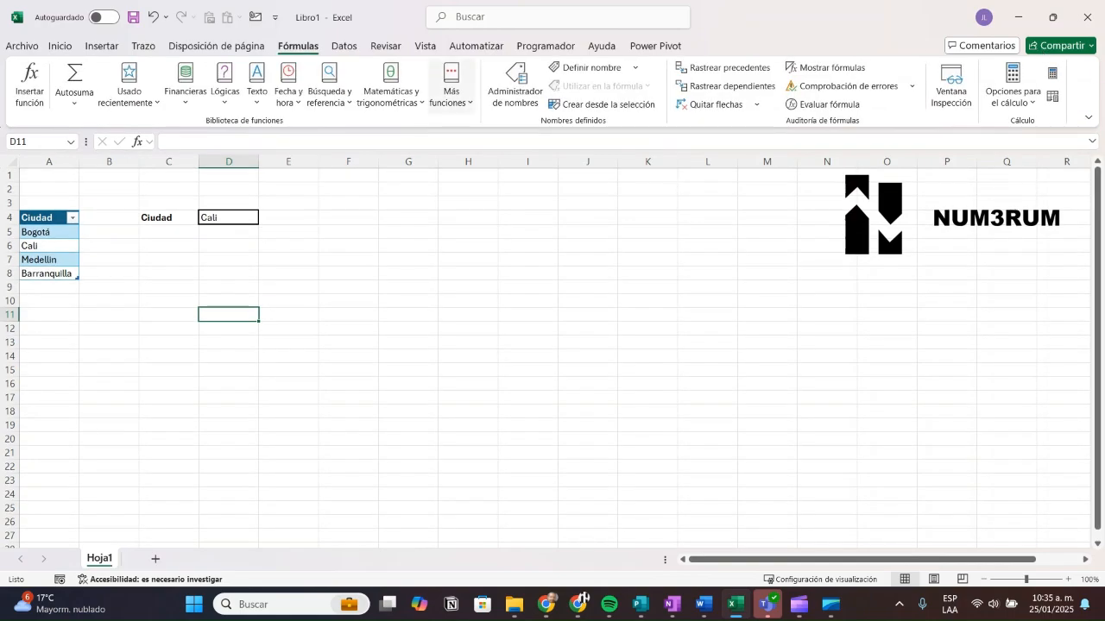
{"action": "left_click", "coordinate": [516, 86]}
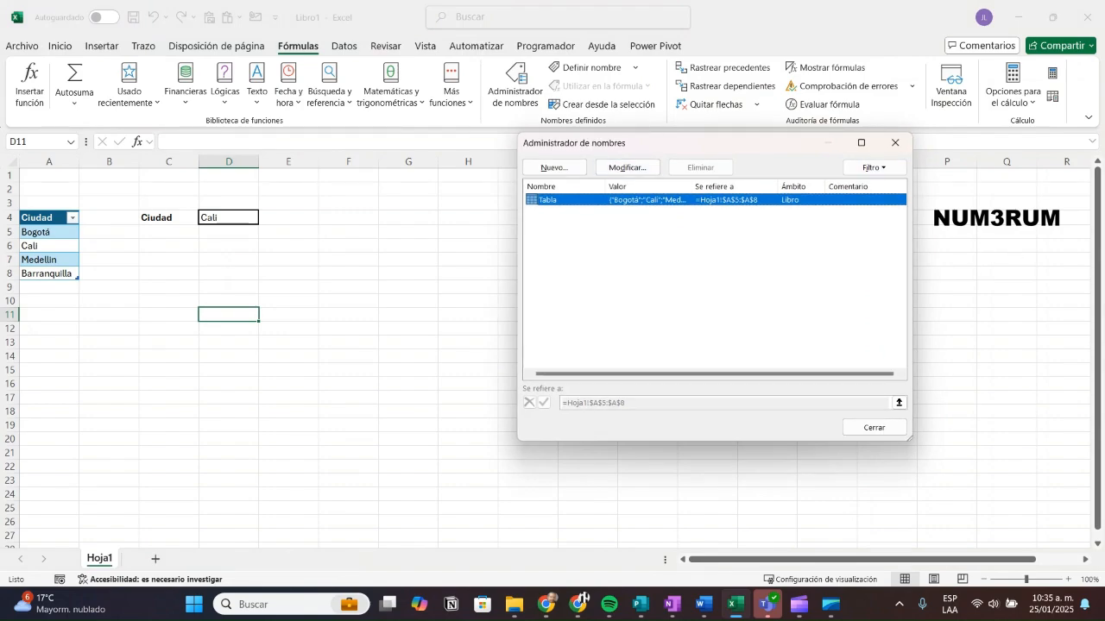
{"action": "left_click", "coordinate": [553, 167]}
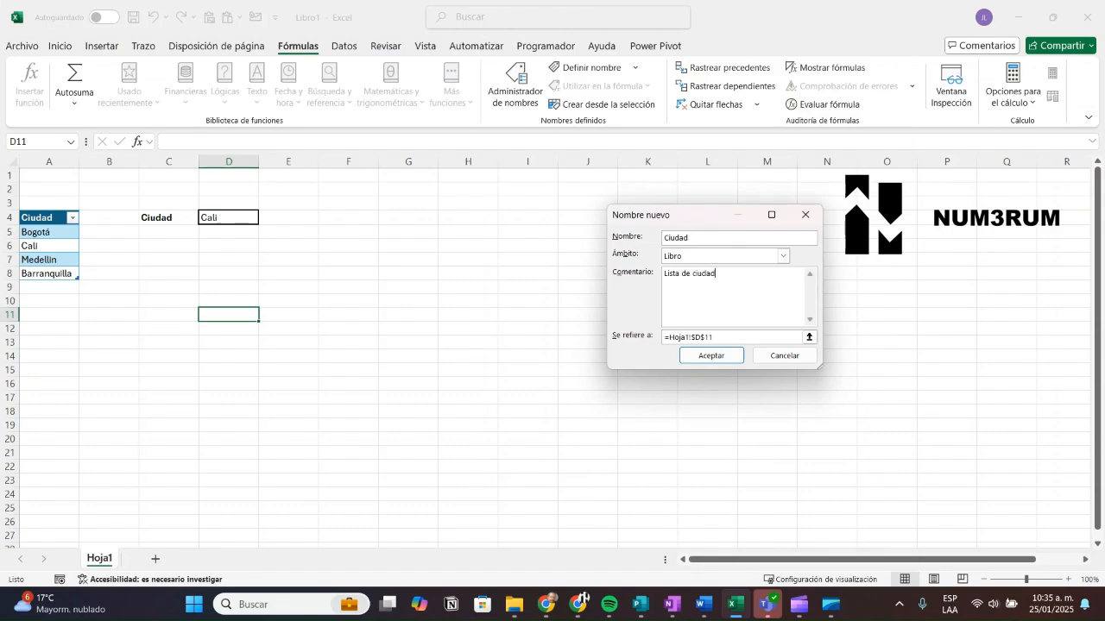
{"action": "key", "text": "BackSpace"}
{"action": "key", "text": "BackSpace"}
{"action": "key", "text": "BackSpace"}
{"action": "key", "text": "Tab"}
Make the new name Ciudad refer to the table's city column, =Tabla[Ciudad], and save it.
{"action": "key", "text": "BackSpace"}
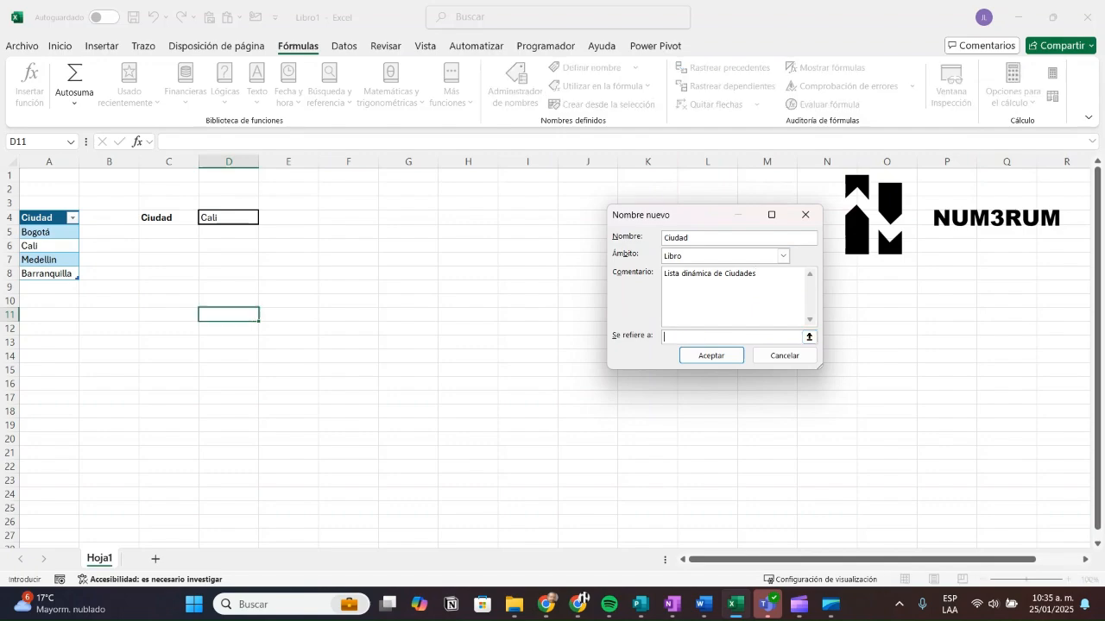
{"action": "left_click_drag", "start_coordinate": [50, 232], "coordinate": [49, 274]}
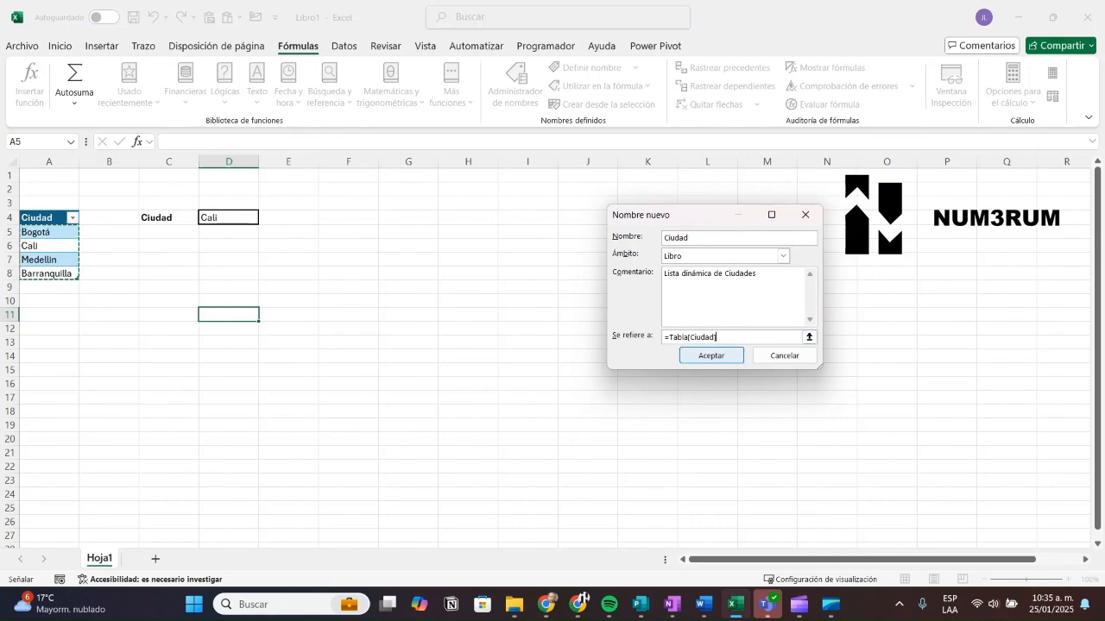
{"action": "left_click", "coordinate": [711, 355]}
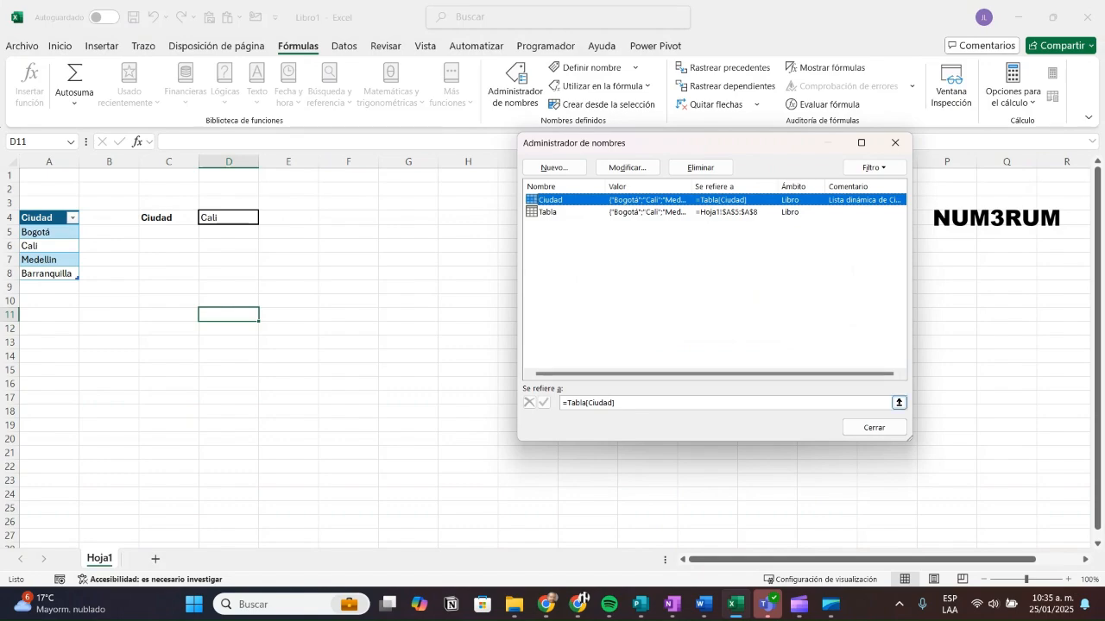
{"action": "left_click", "coordinate": [875, 427]}
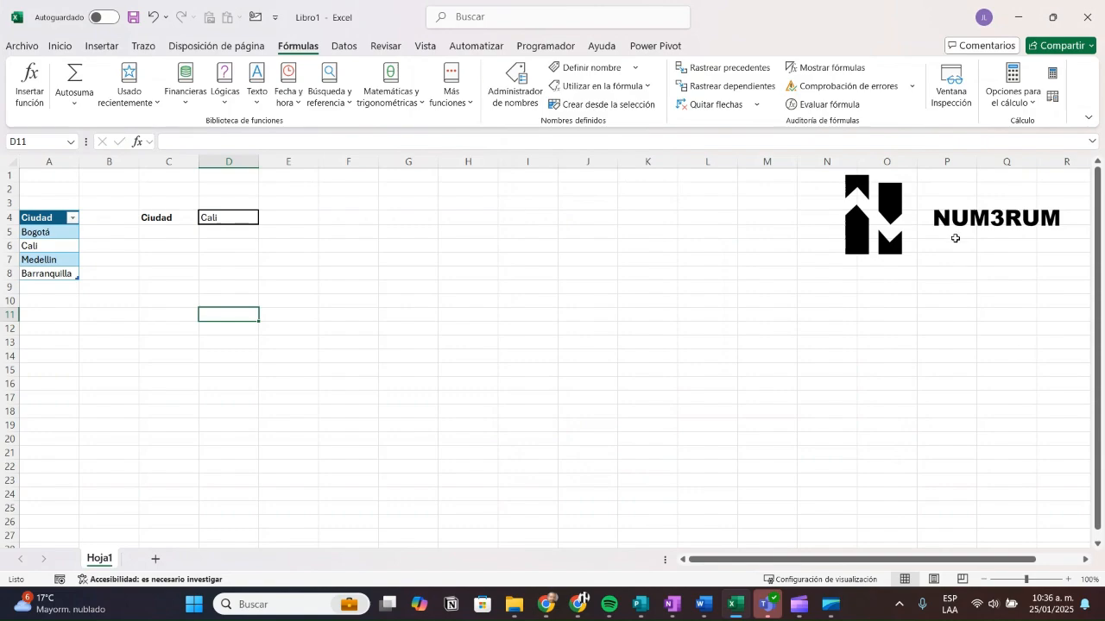
Clear the city entered in D4 and keep that cell selected.
{"action": "key", "text": "ctrl+Up"}
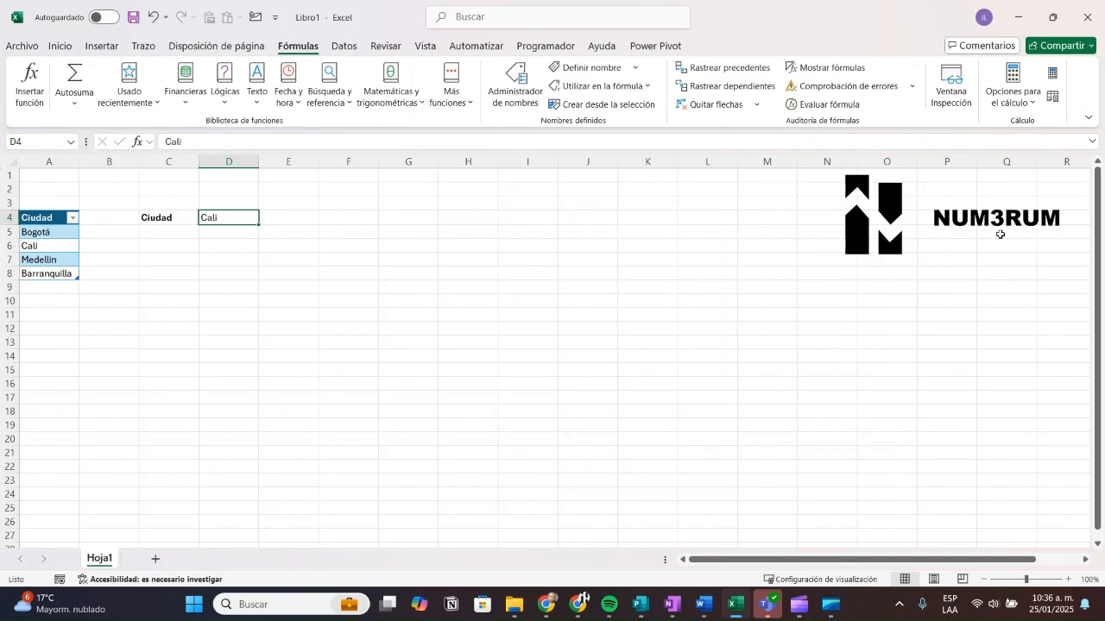
{"action": "key", "text": "Delete"}
{"action": "key", "text": "shift+Right"}
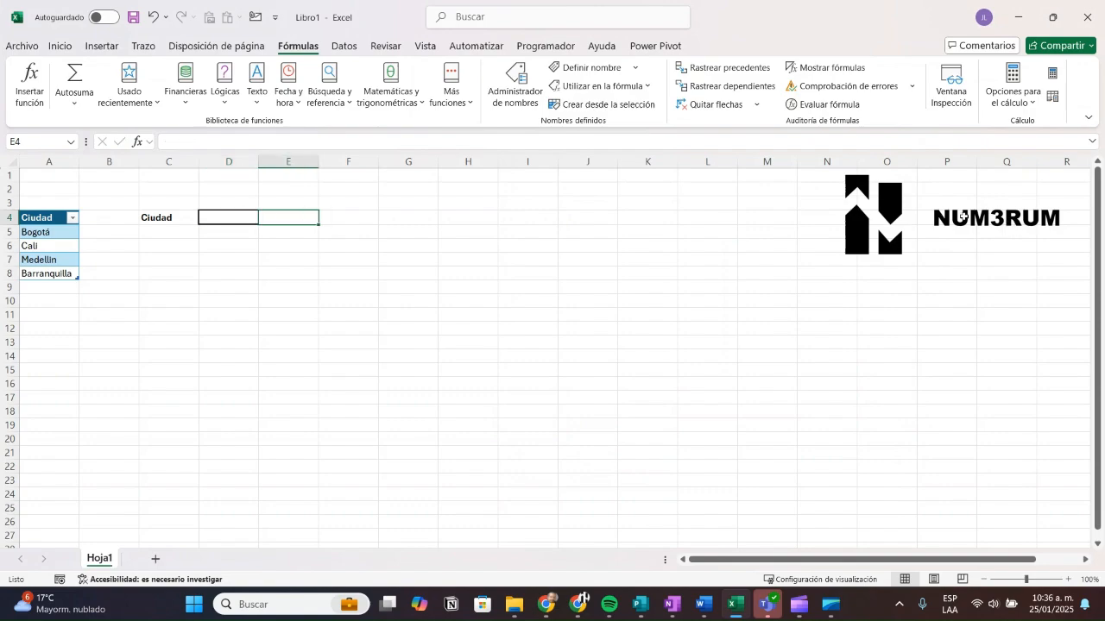
{"action": "key", "text": "shift+Left"}
Set the data validation of D4 to a list with =Ciudad as its source.
{"action": "left_click", "coordinate": [346, 47]}
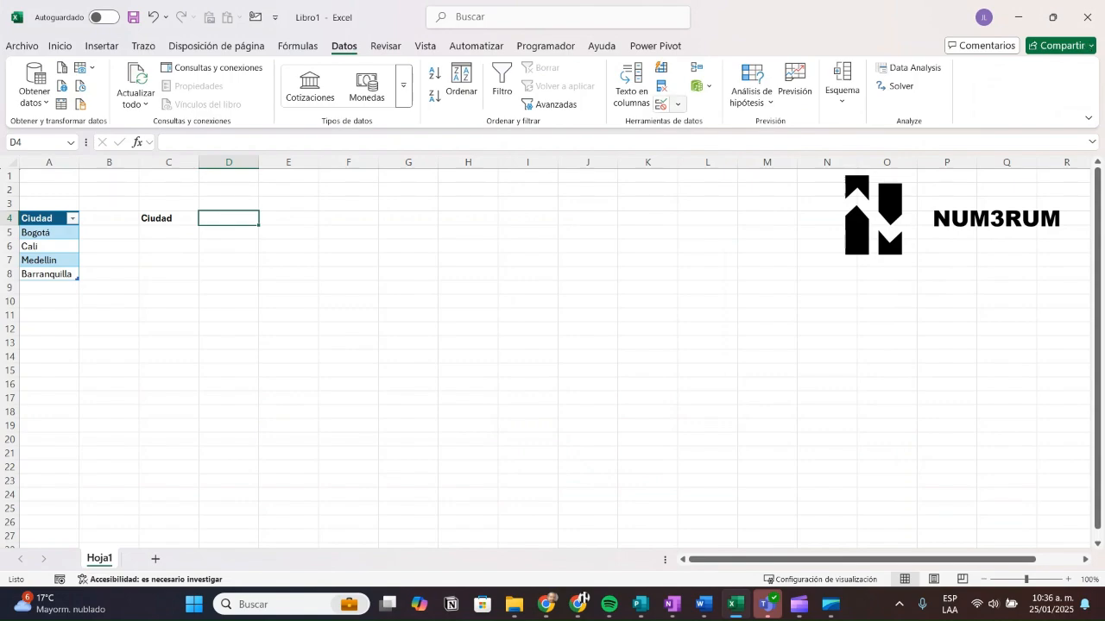
{"action": "left_click", "coordinate": [677, 103]}
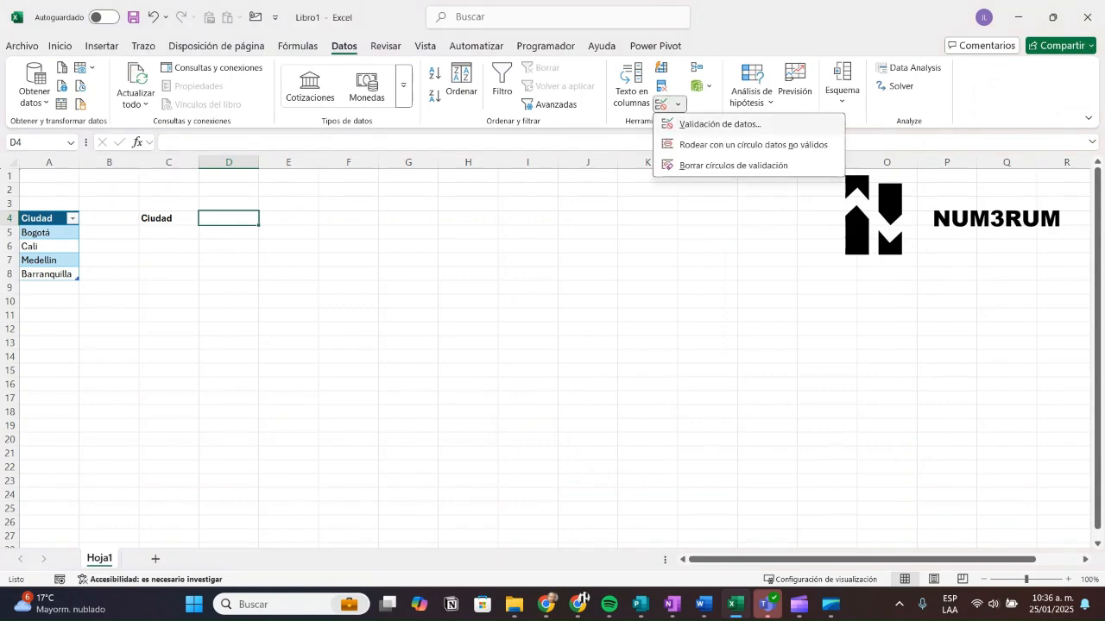
{"action": "left_click", "coordinate": [720, 124]}
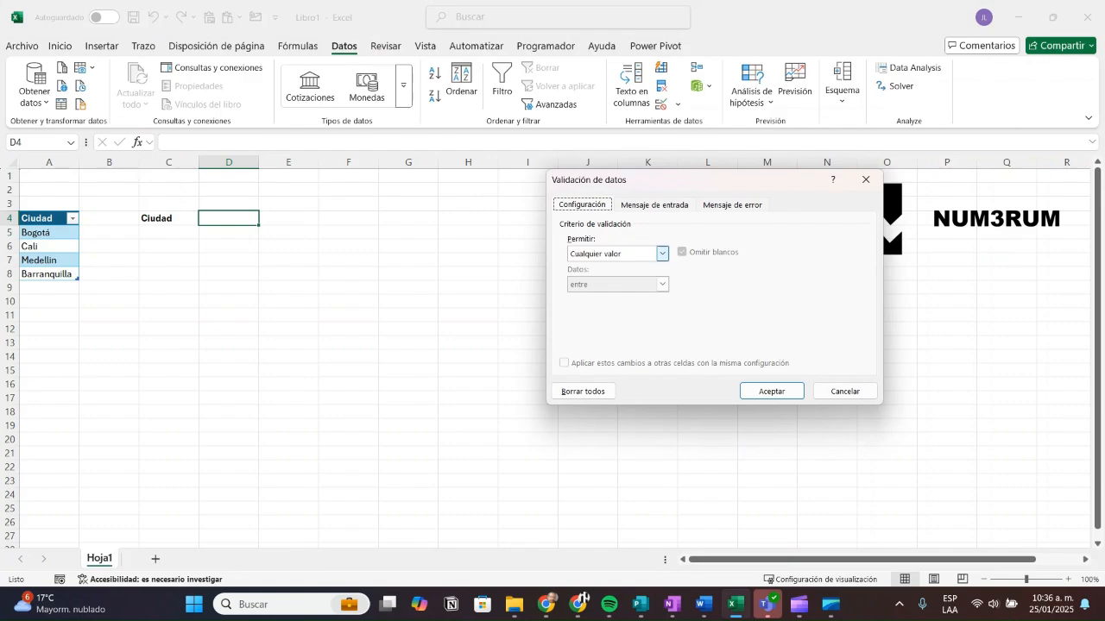
{"action": "left_click", "coordinate": [662, 253]}
{"action": "left_click", "coordinate": [604, 296]}
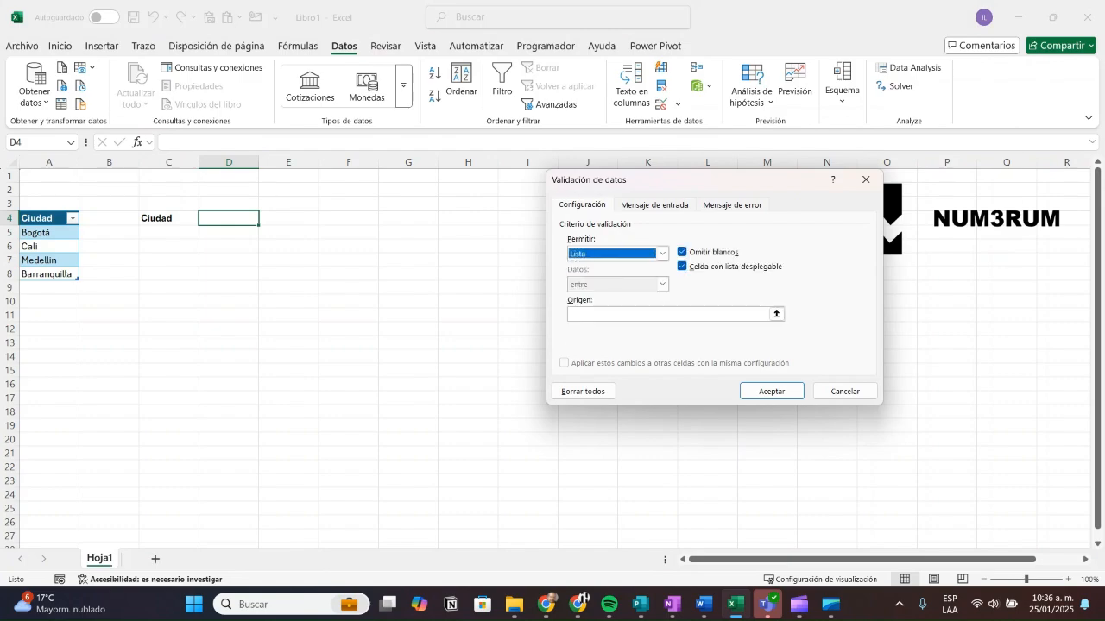
{"action": "left_click", "coordinate": [663, 314]}
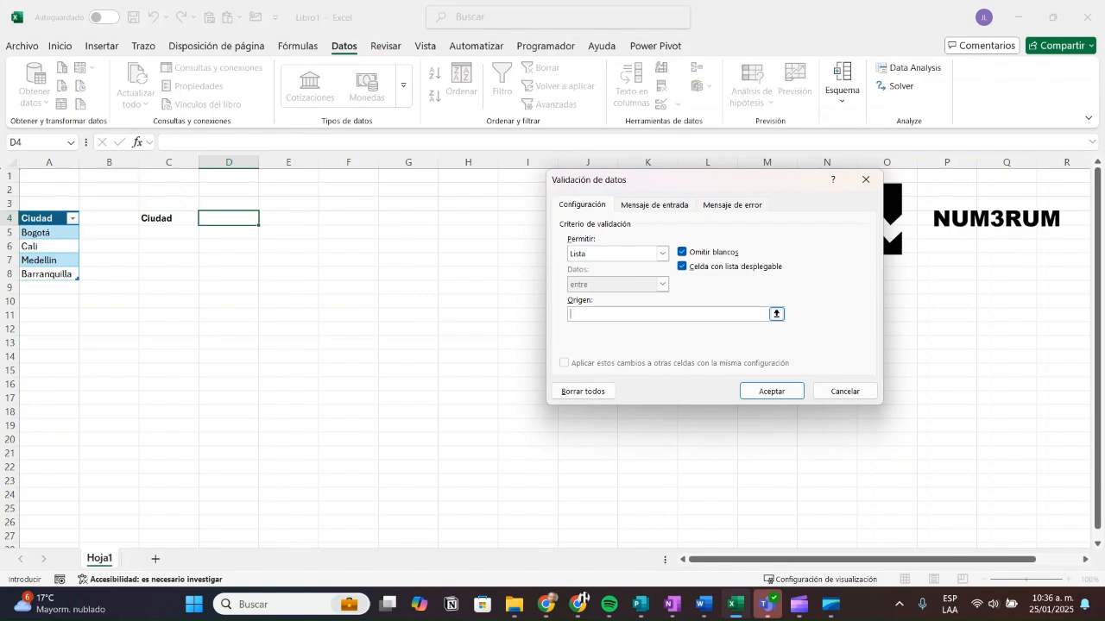
{"action": "key", "text": "F3"}
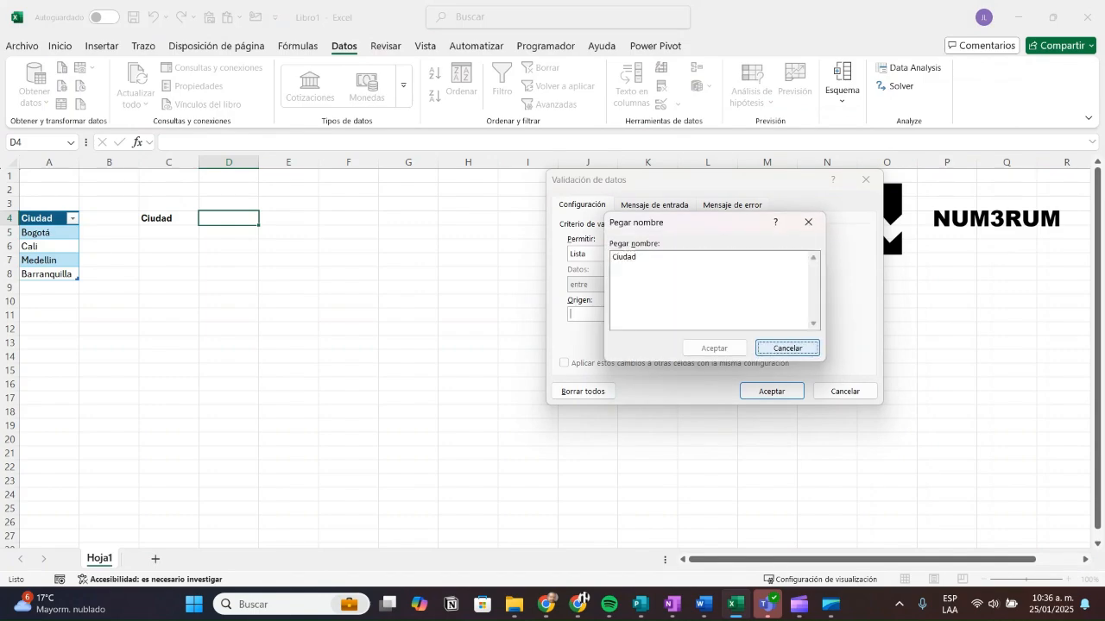
{"action": "left_click", "coordinate": [787, 348]}
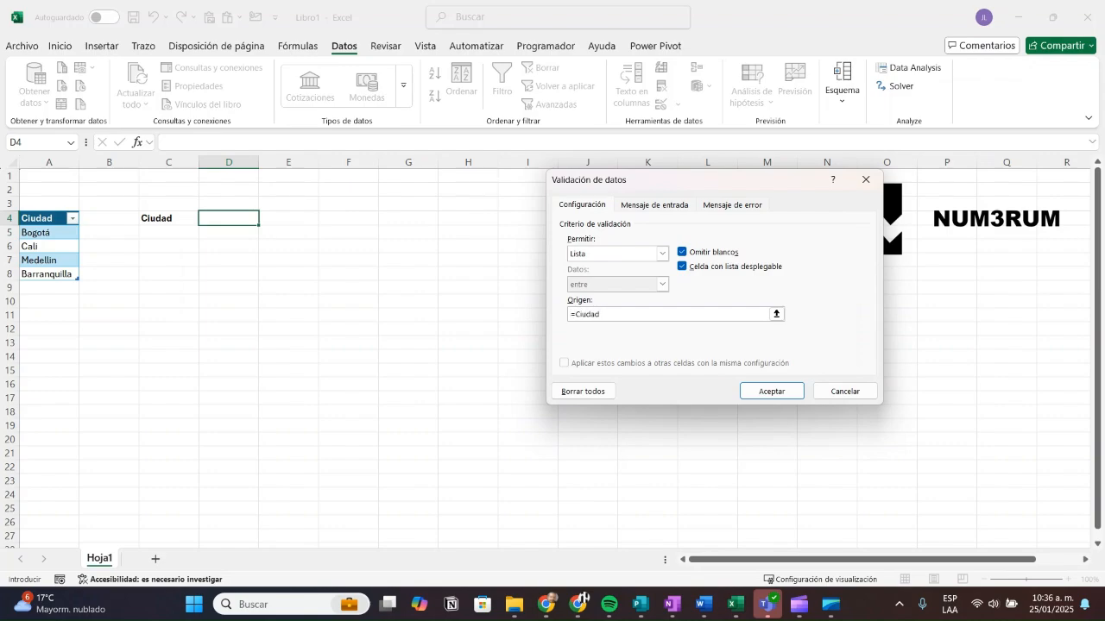
{"action": "key", "text": "Return"}
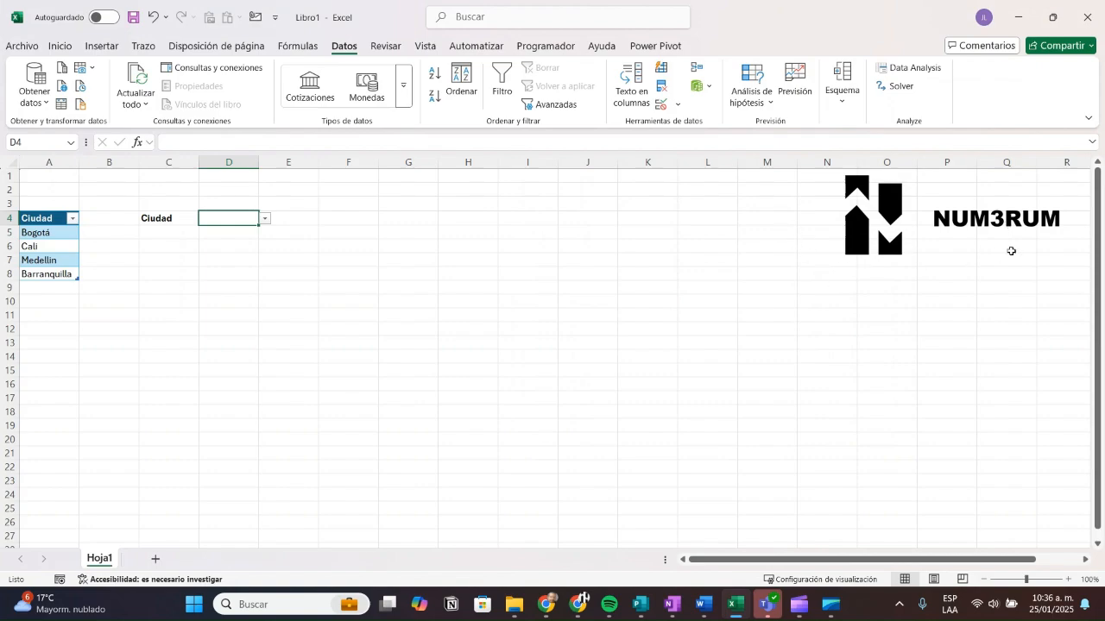
Check the cities offered in D4's drop-down list against the table's city cells in column A.
{"action": "key", "text": "alt+Down"}
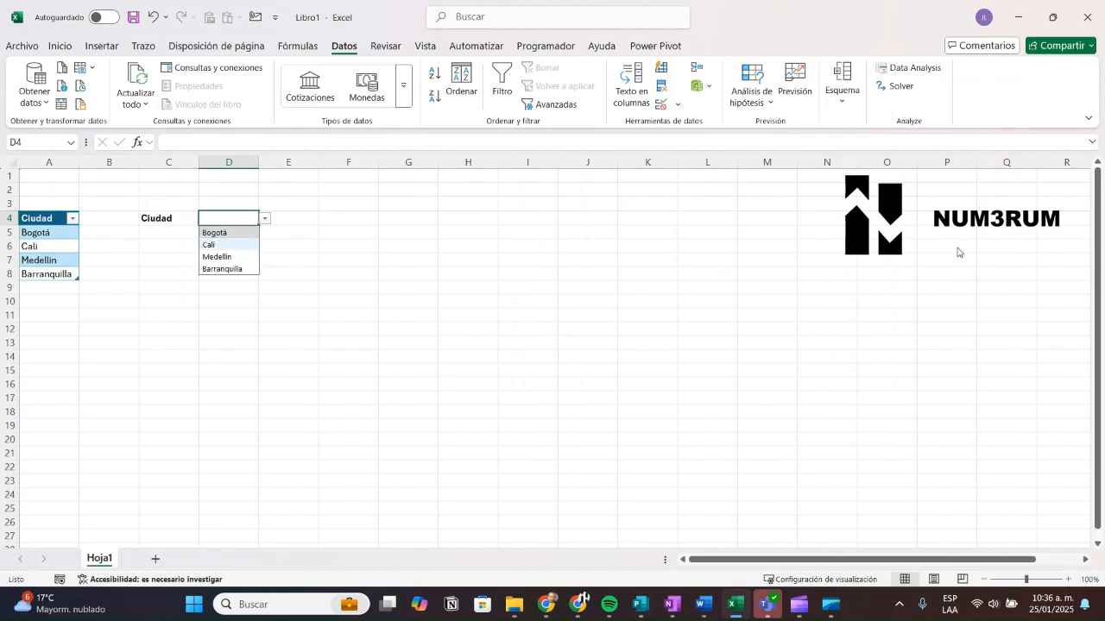
{"action": "left_click", "coordinate": [299, 274]}
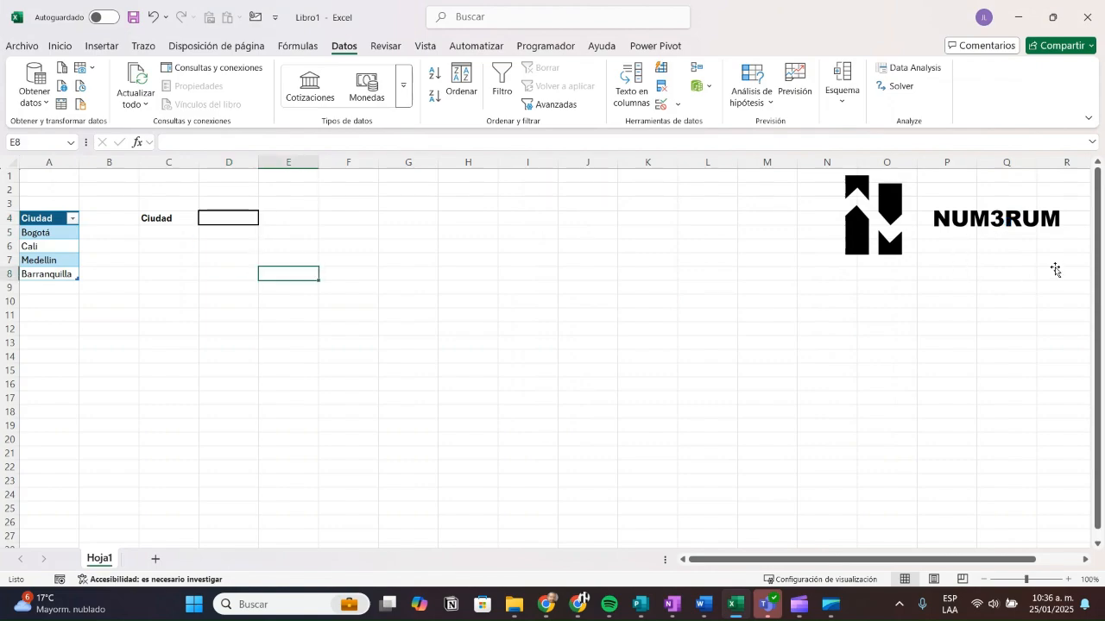
{"action": "left_click_drag", "start_coordinate": [47, 232], "coordinate": [47, 274]}
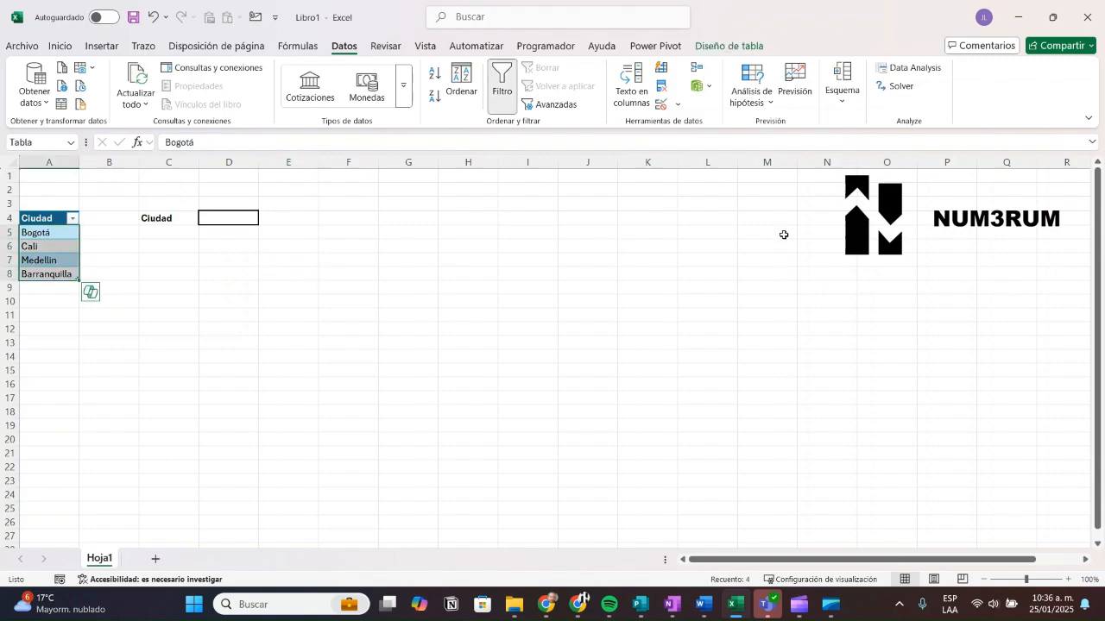
{"action": "left_click", "coordinate": [48, 232]}
{"action": "left_click_drag", "start_coordinate": [48, 232], "coordinate": [44, 288]}
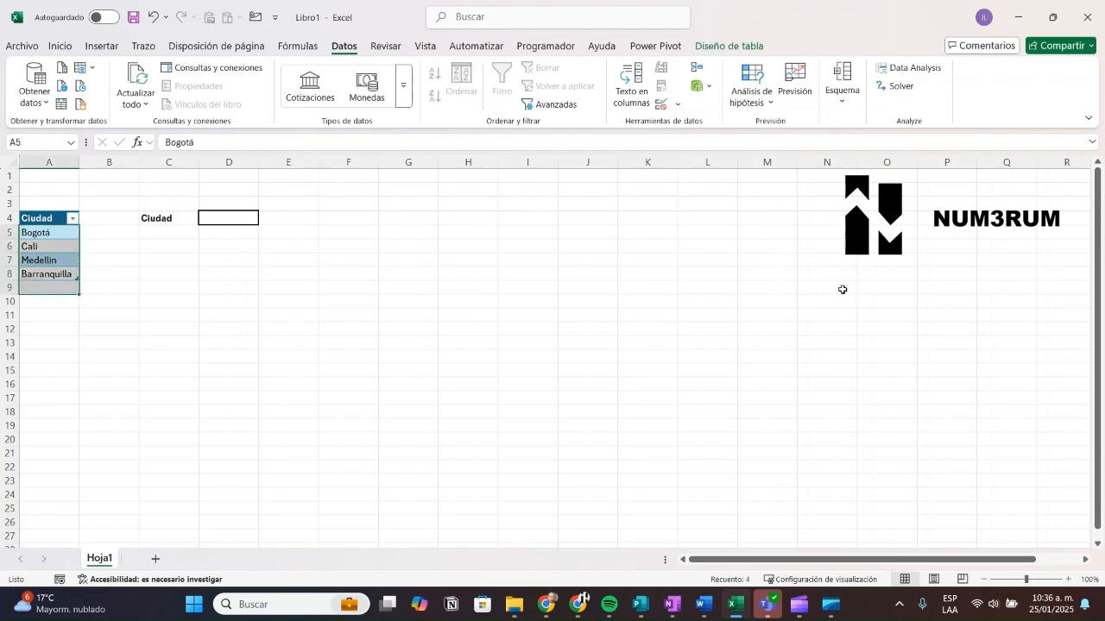
Add the city Cartagena in A9, directly below the table's last row.
{"action": "key", "text": "ctrl+Down"}
{"action": "key", "text": "Down"}
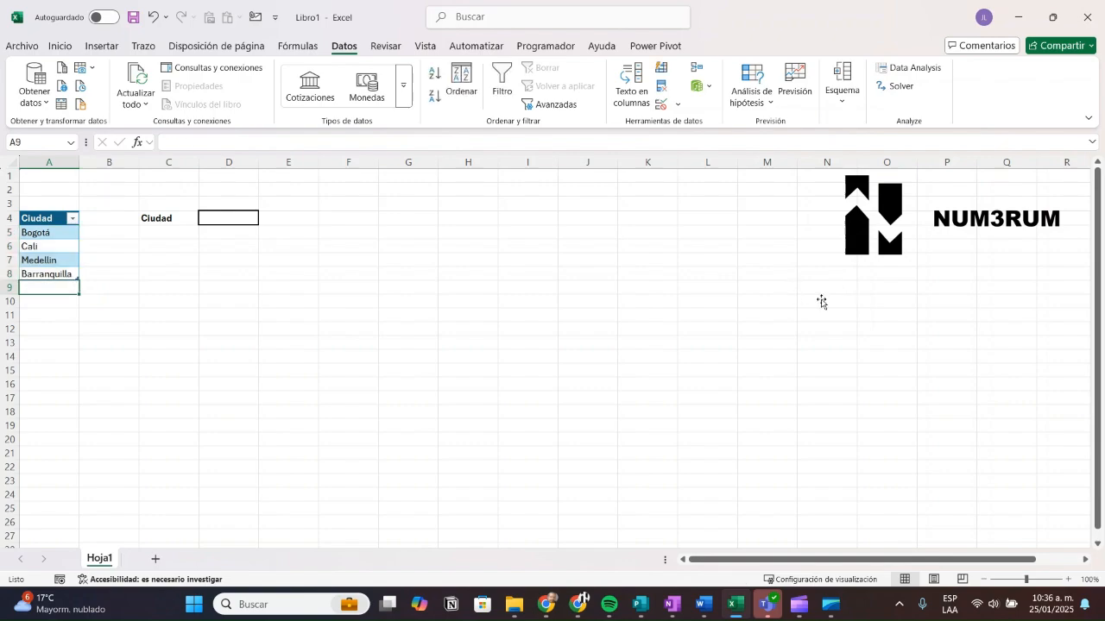
{"action": "type", "text": "Cartagen"}
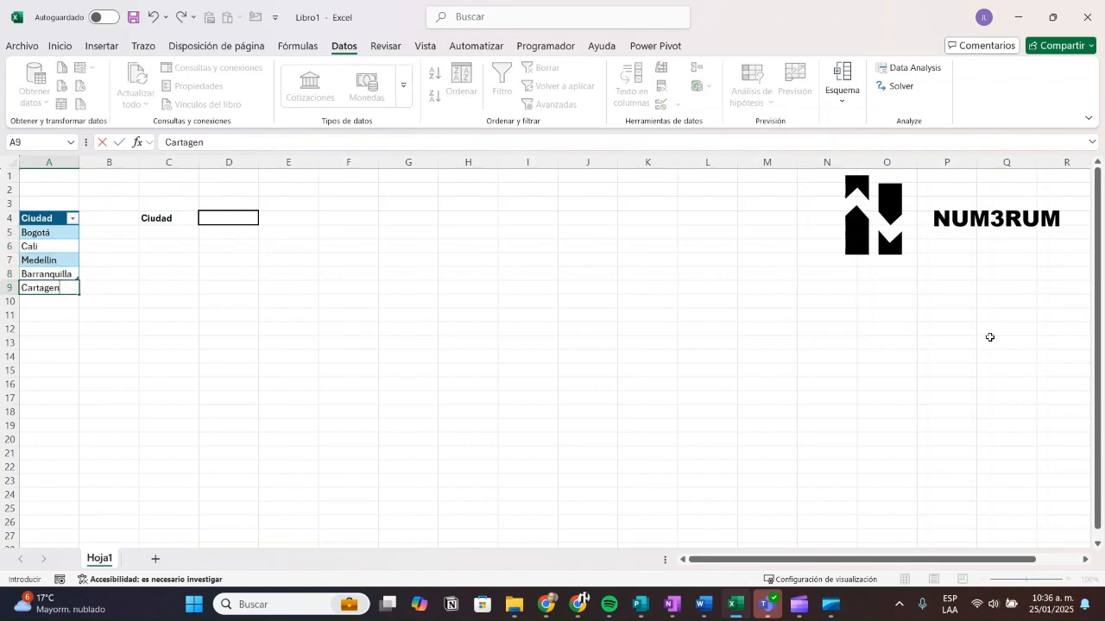
{"action": "type", "text": "a"}
{"action": "key", "text": "Return"}
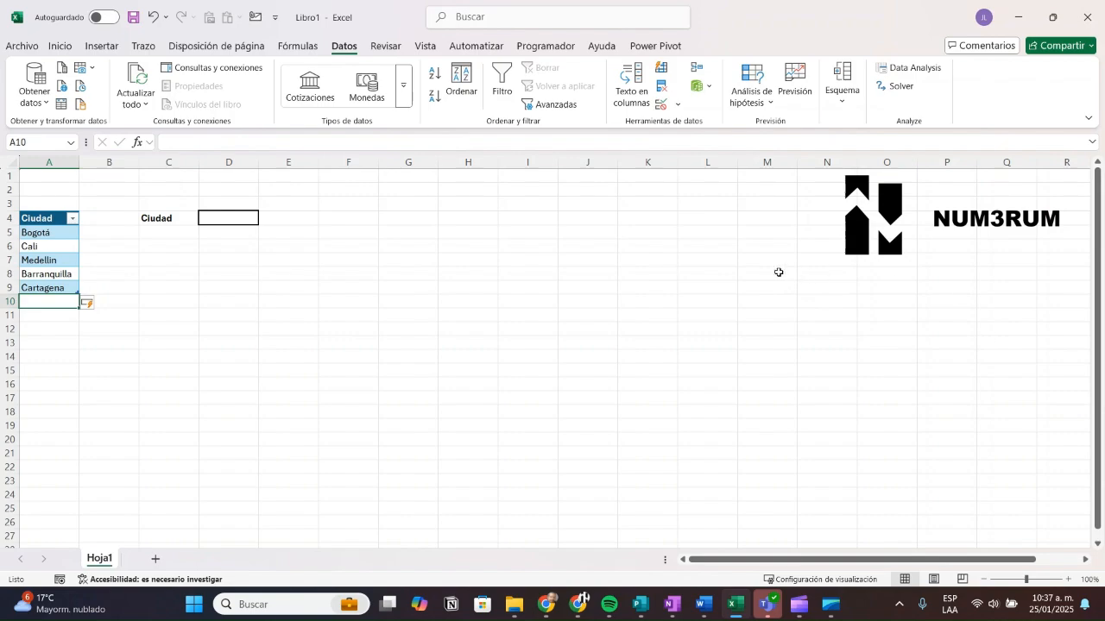
Return to D4 and open its drop-down list to check whether Cartagena is offered.
{"action": "key", "text": "ctrl+Up"}
{"action": "key", "text": "ctrl+Up"}
{"action": "key", "text": "ctrl+Right"}
{"action": "key", "text": "Right"}
{"action": "key", "text": "alt+Down"}
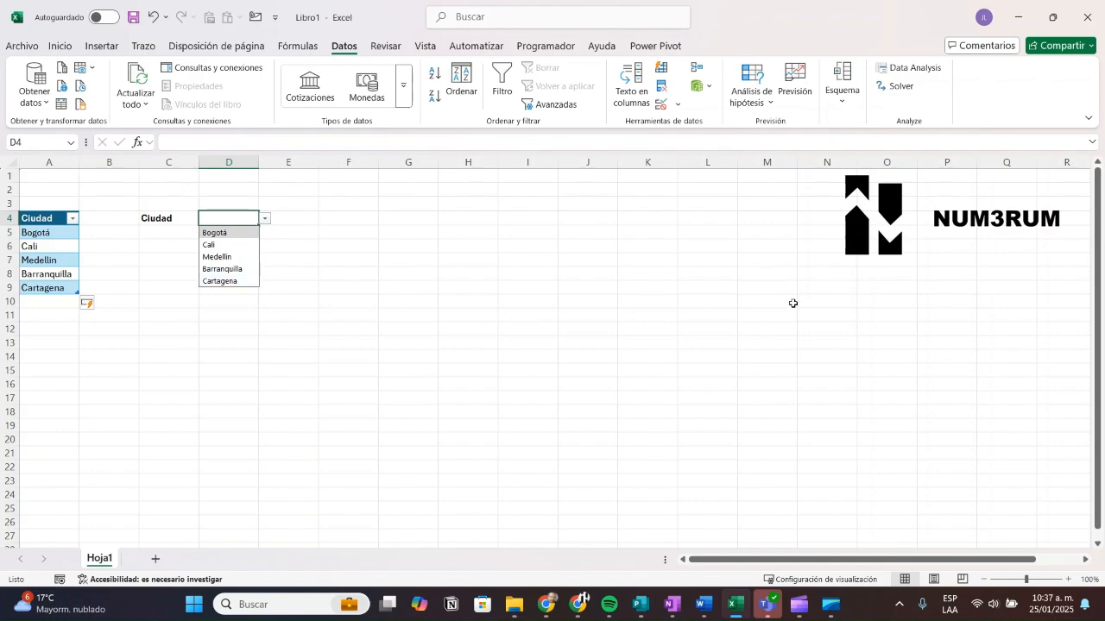
Add the city Villavicencio to the table in A10.
{"action": "left_click", "coordinate": [45, 302]}
{"action": "type", "text": "Villa"}
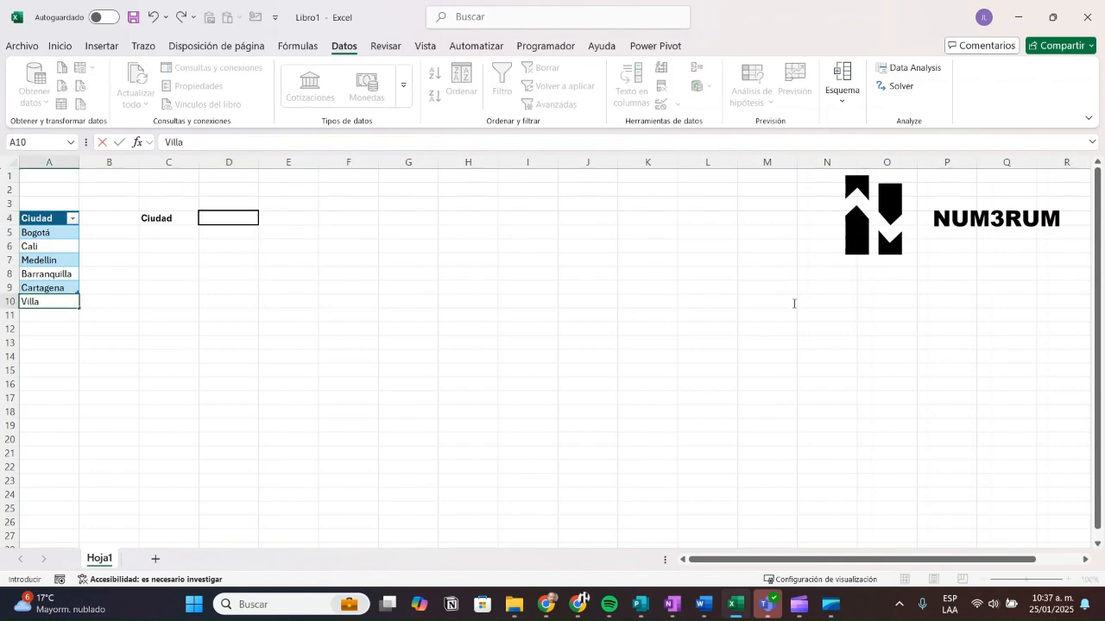
{"action": "type", "text": "vicencieo"}
{"action": "key", "text": "Return"}
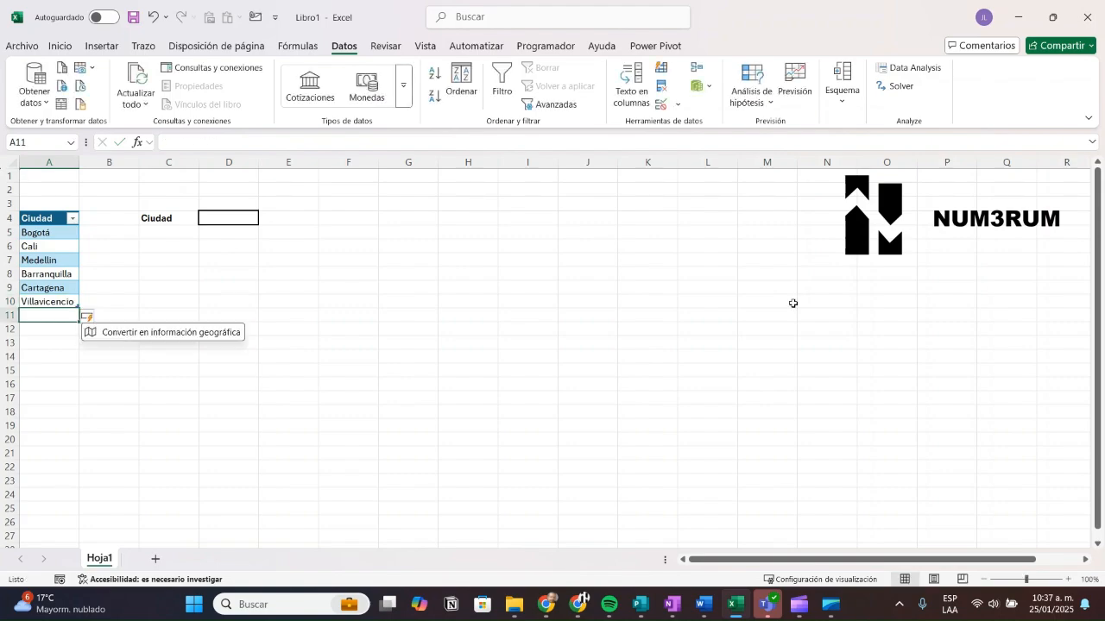
Add the city Bucaramanga to the table in A11.
{"action": "type", "text": "Bucramangf"}
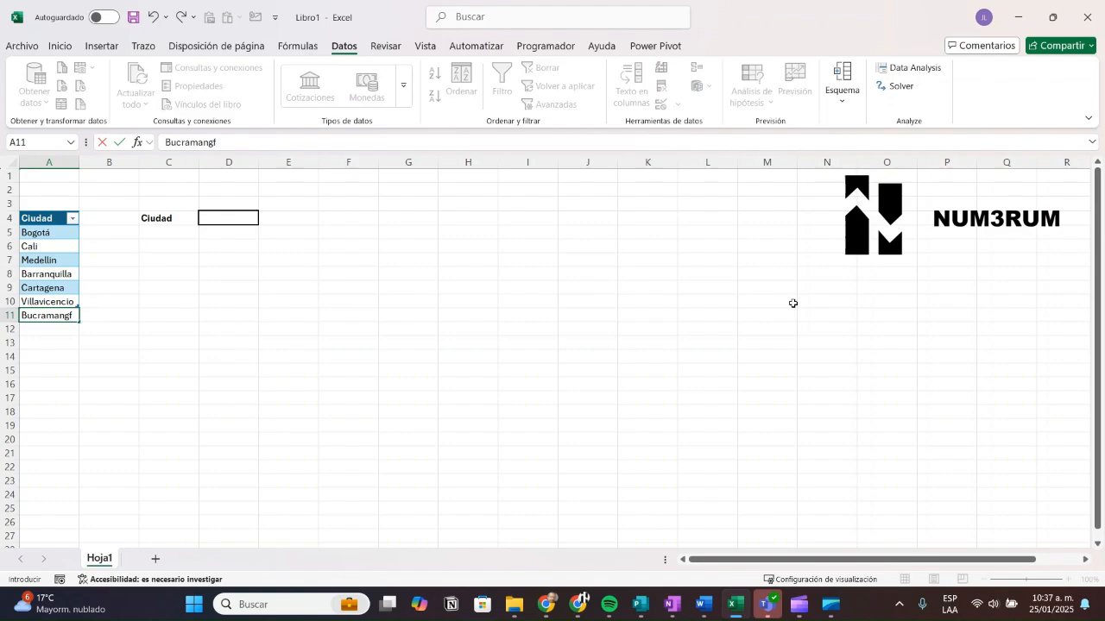
{"action": "key", "text": "BackSpace"}
{"action": "key", "text": "BackSpace"}
{"action": "key", "text": "BackSpace"}
{"action": "key", "text": "BackSpace"}
{"action": "key", "text": "BackSpace"}
{"action": "type", "text": "caramanga"}
{"action": "key", "text": "Return"}
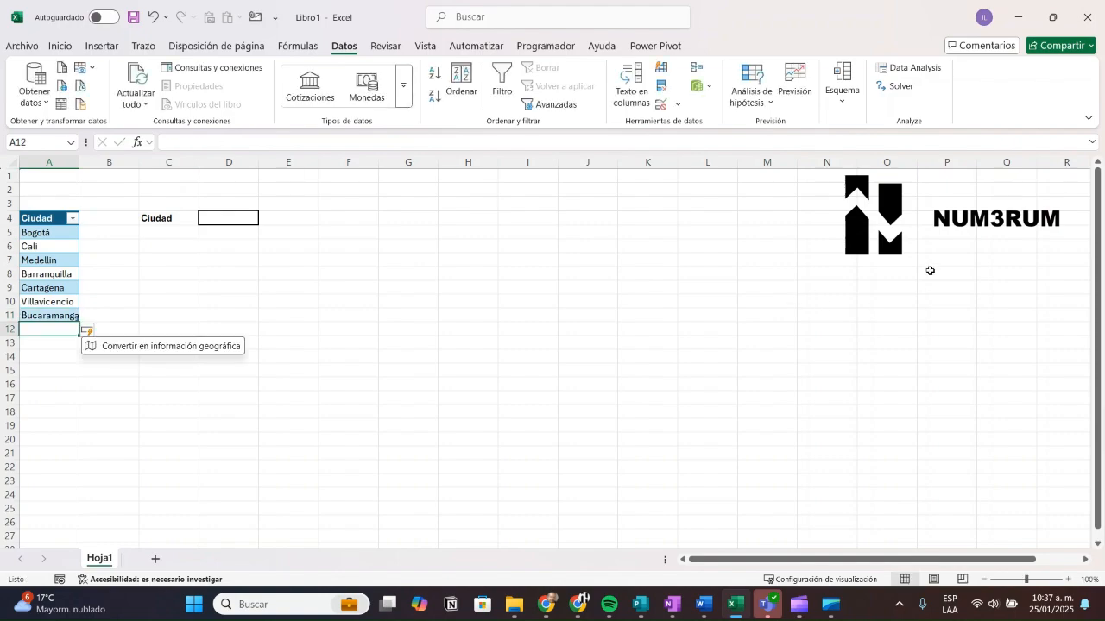
Check D4's drop-down list for Villavicencio and Bucaramanga without choosing a city.
{"action": "left_click", "coordinate": [227, 219]}
{"action": "left_click", "coordinate": [265, 219]}
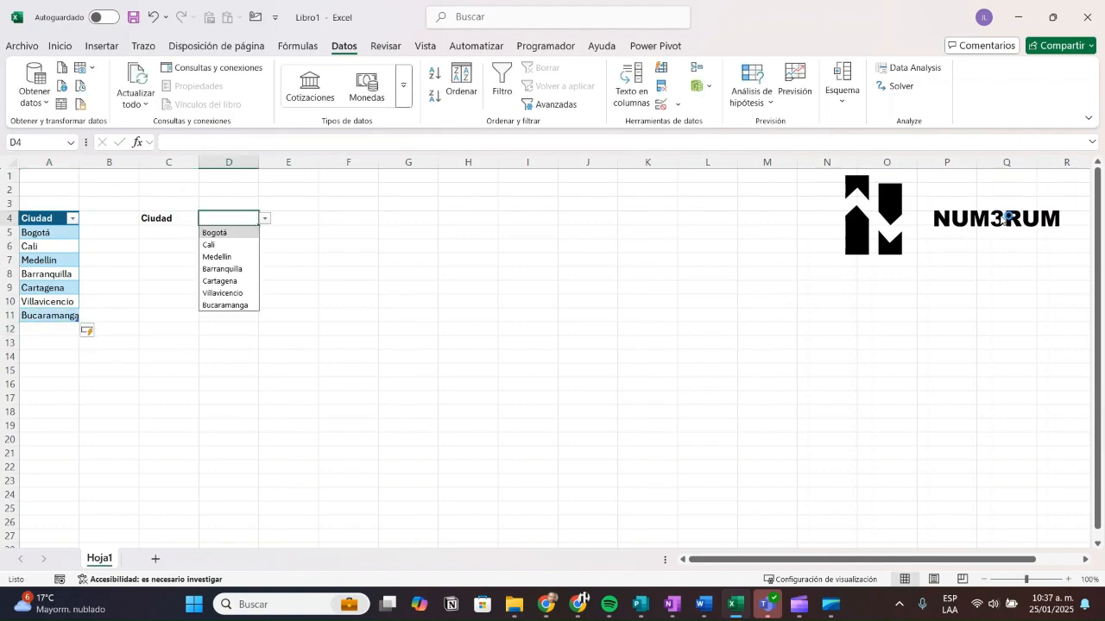
{"action": "left_click", "coordinate": [168, 301]}
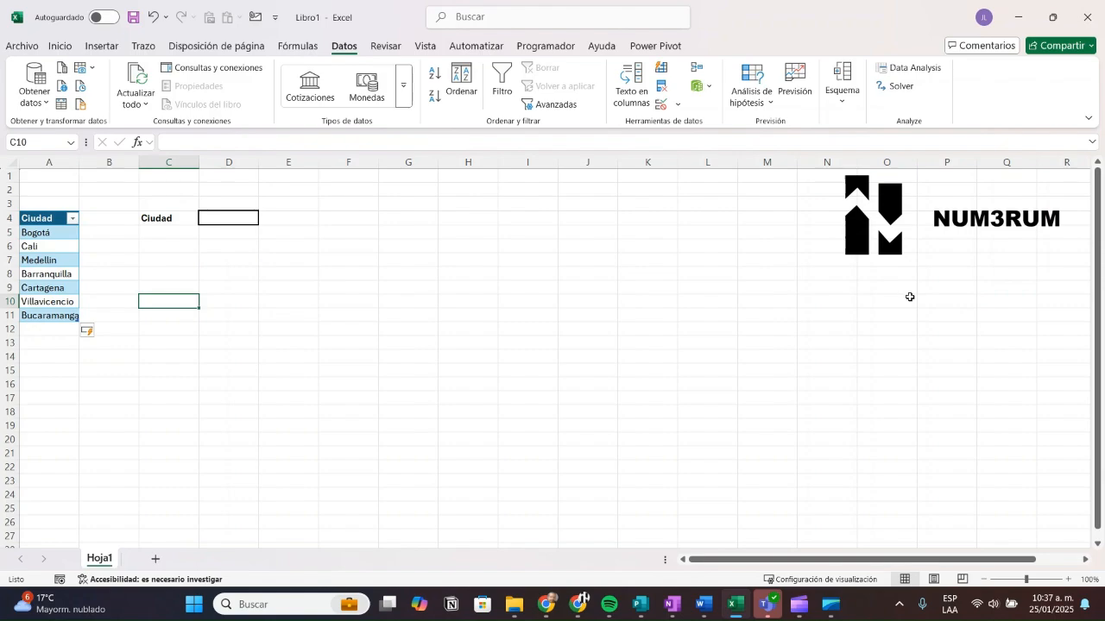
Delete the Barranquilla row from the table and open D4's drop-down list to check its cities.
{"action": "right_click", "coordinate": [43, 274]}
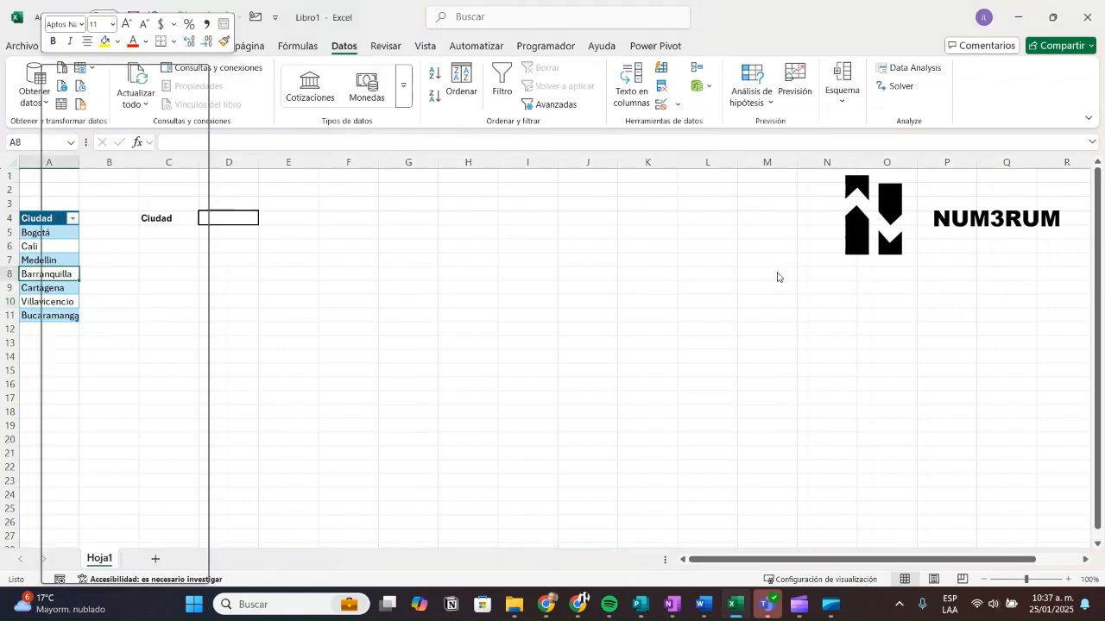
{"action": "mouse_move", "coordinate": [130, 274]}
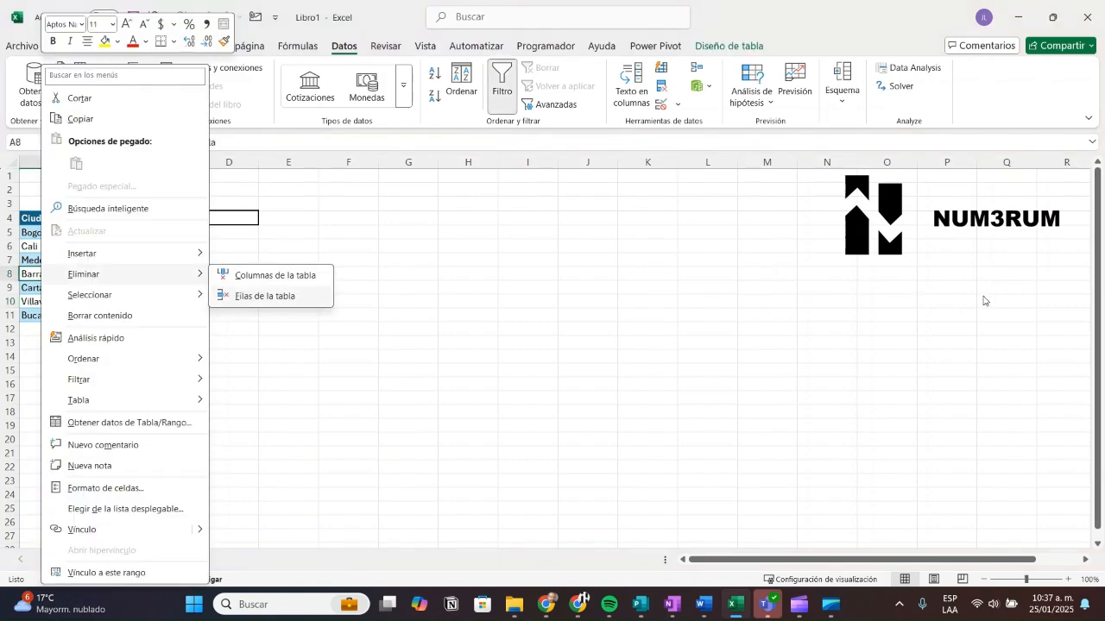
{"action": "left_click", "coordinate": [259, 294]}
{"action": "left_click", "coordinate": [240, 218]}
{"action": "left_click", "coordinate": [265, 219]}
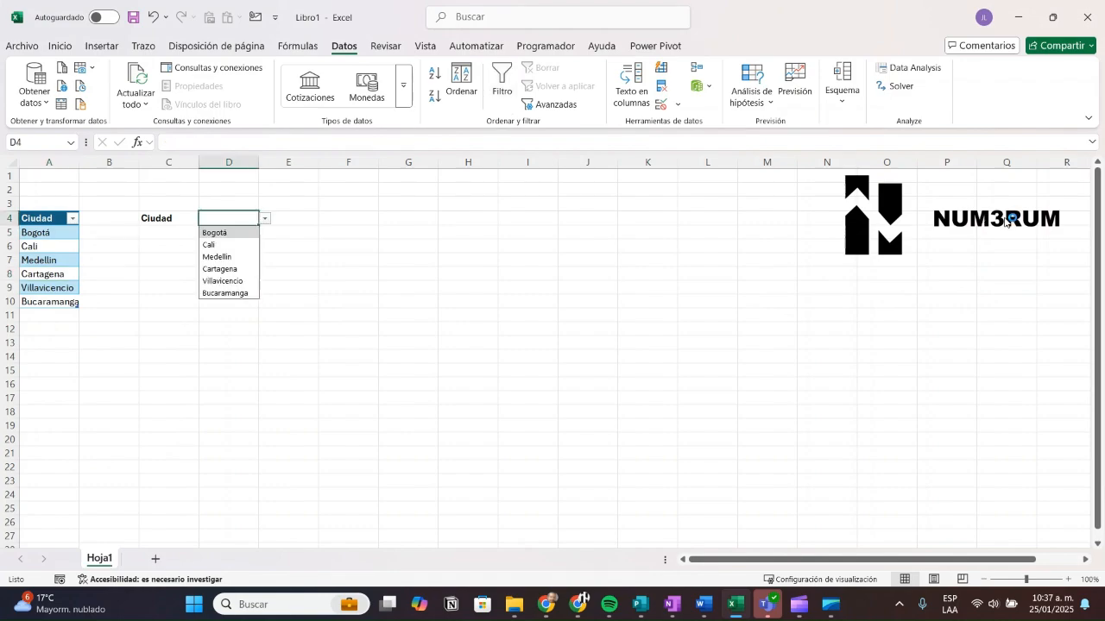